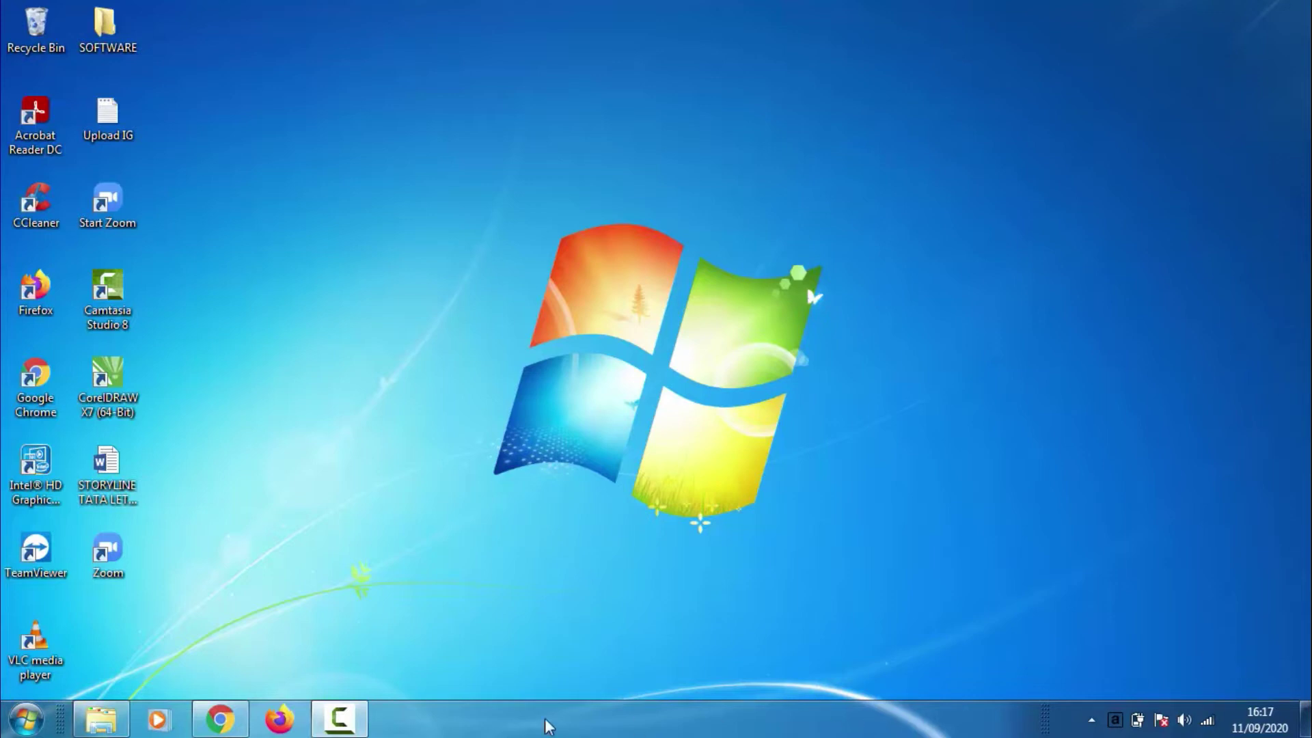
Open the PTS TEMA 6 GENAP Word document from Local Disk (D:)
left_click(112, 732)
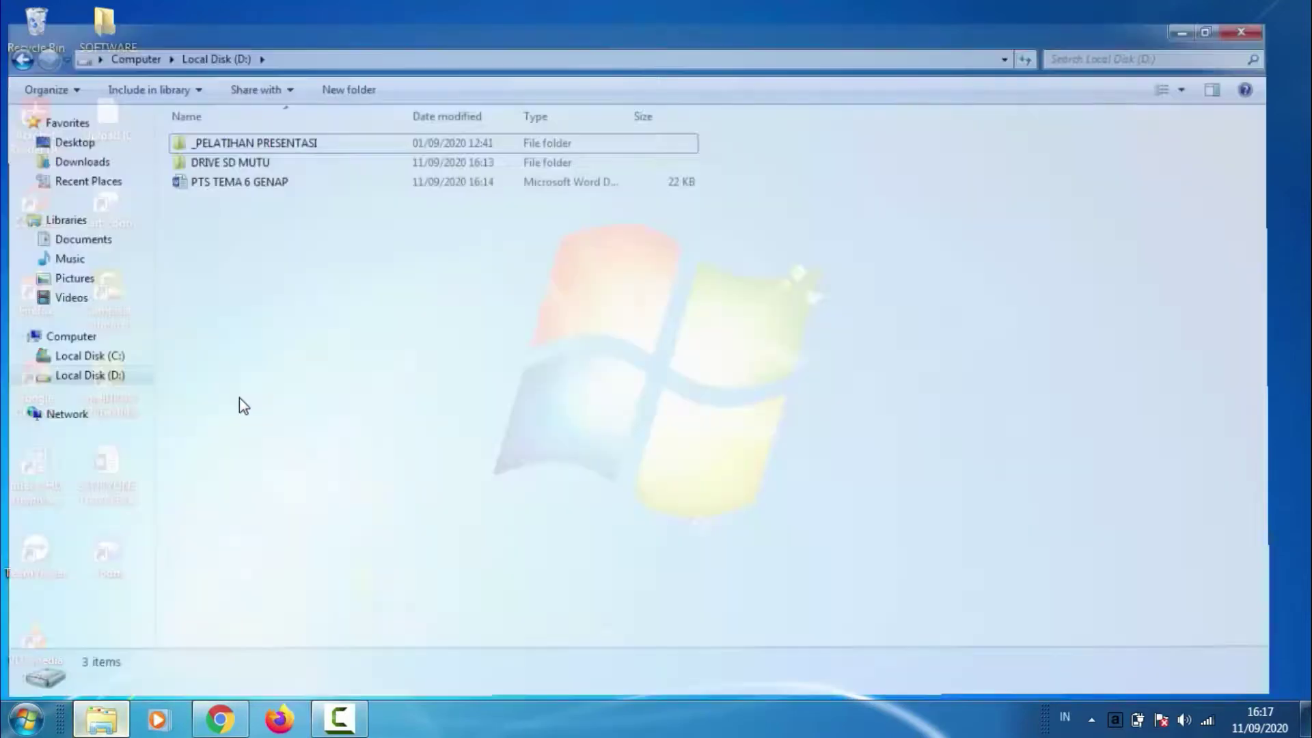
left_click(277, 169)
double_click(277, 169)
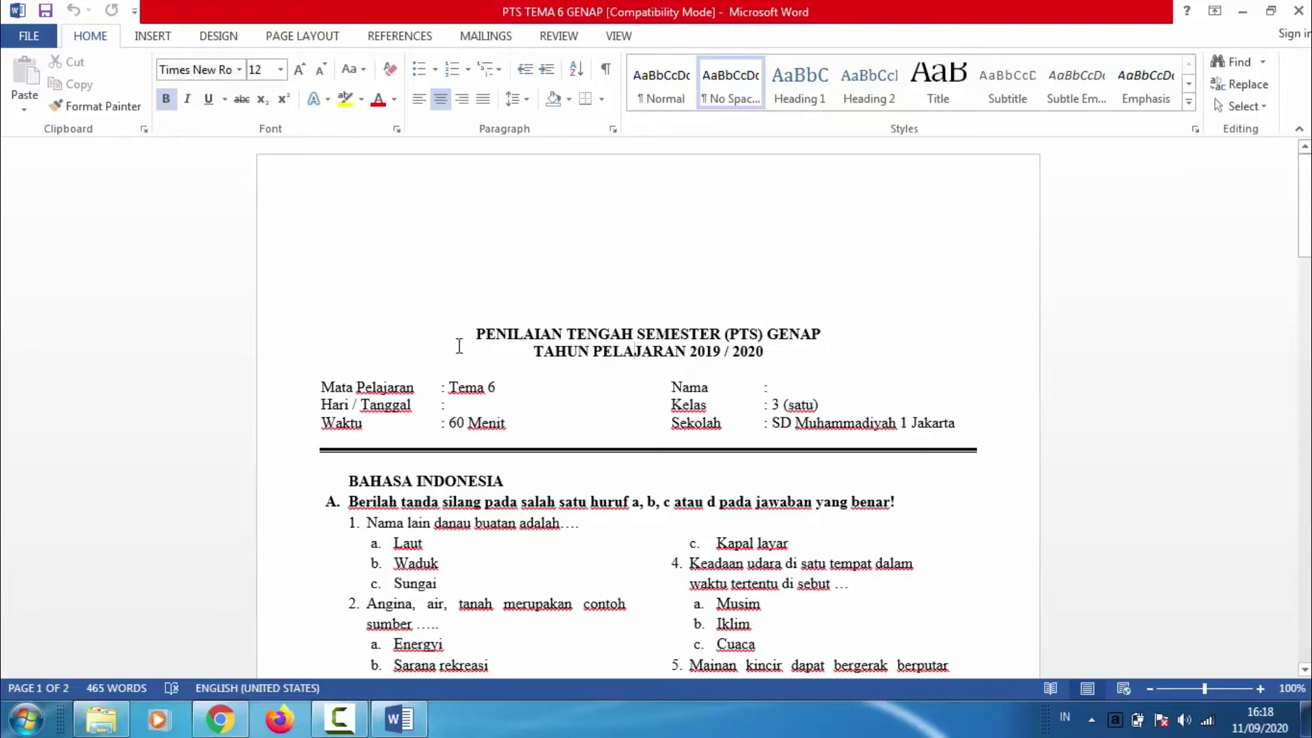
Delete the exam header block above the first Bahasa Indonesia question, and the SBDP heading with its instruction line
left_click_drag(476, 334, 917, 513)
key("Delete")
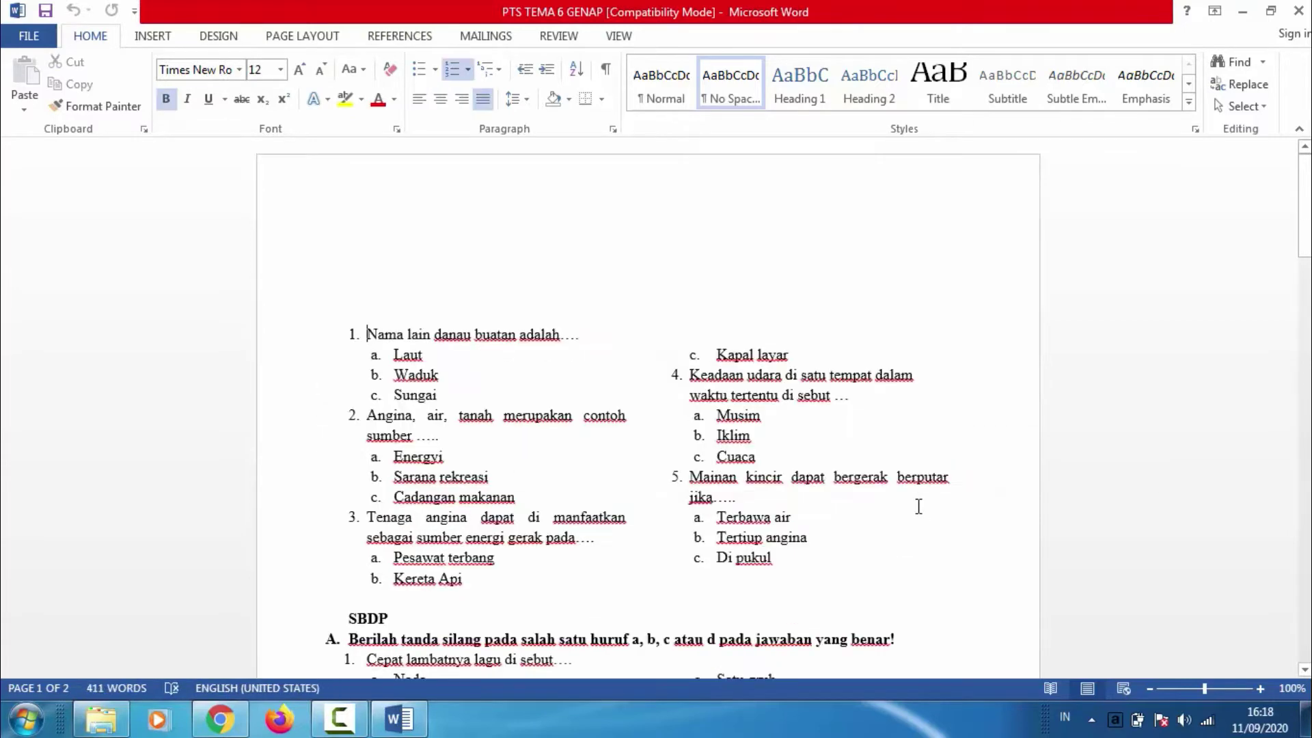
left_click(574, 465)
key("Down")
key("Down")
key("Down")
key("Down")
key("Down")
key("Down")
key("Down")
key("Down")
key("Down")
key("Down")
key("Down")
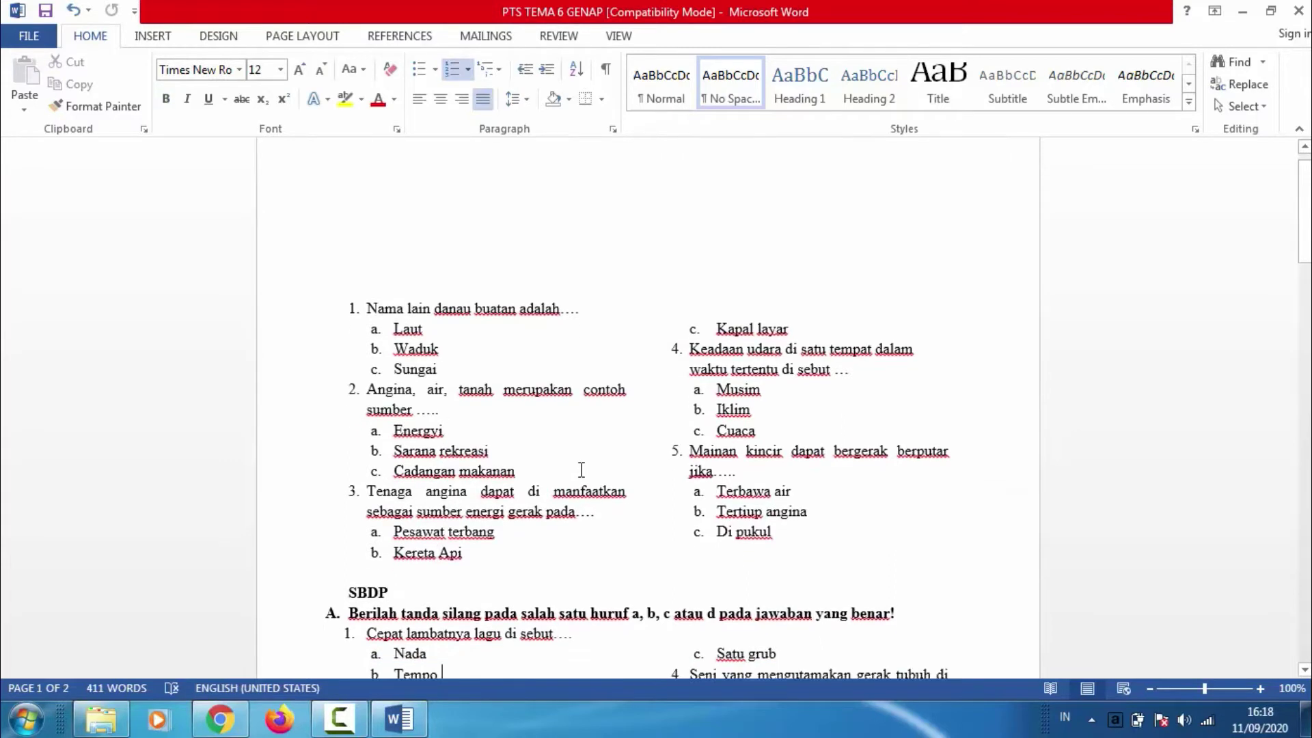
key("Down")
left_click_drag(344, 528, 895, 543)
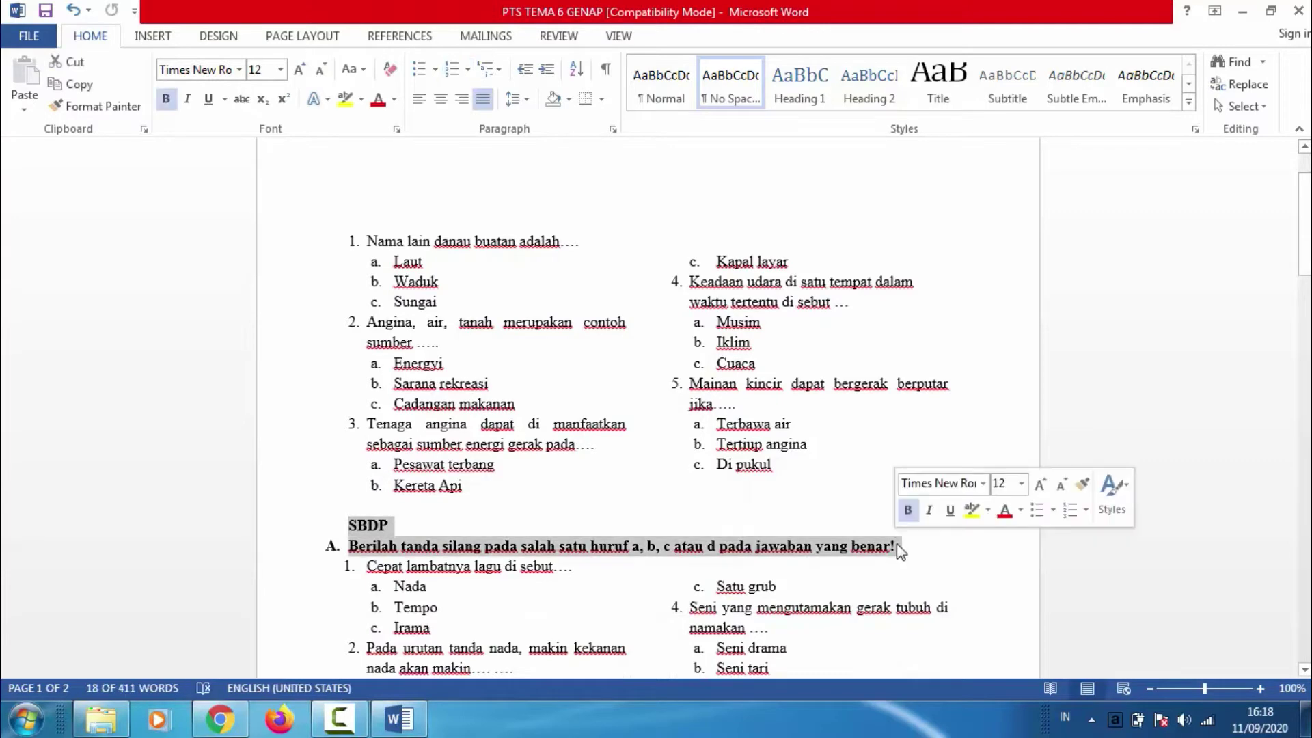
key("Delete")
Delete the MATEMATIKA heading and its instruction line above the question about months with 31 days
key("Down")
scroll(704, 561, "down", 4)
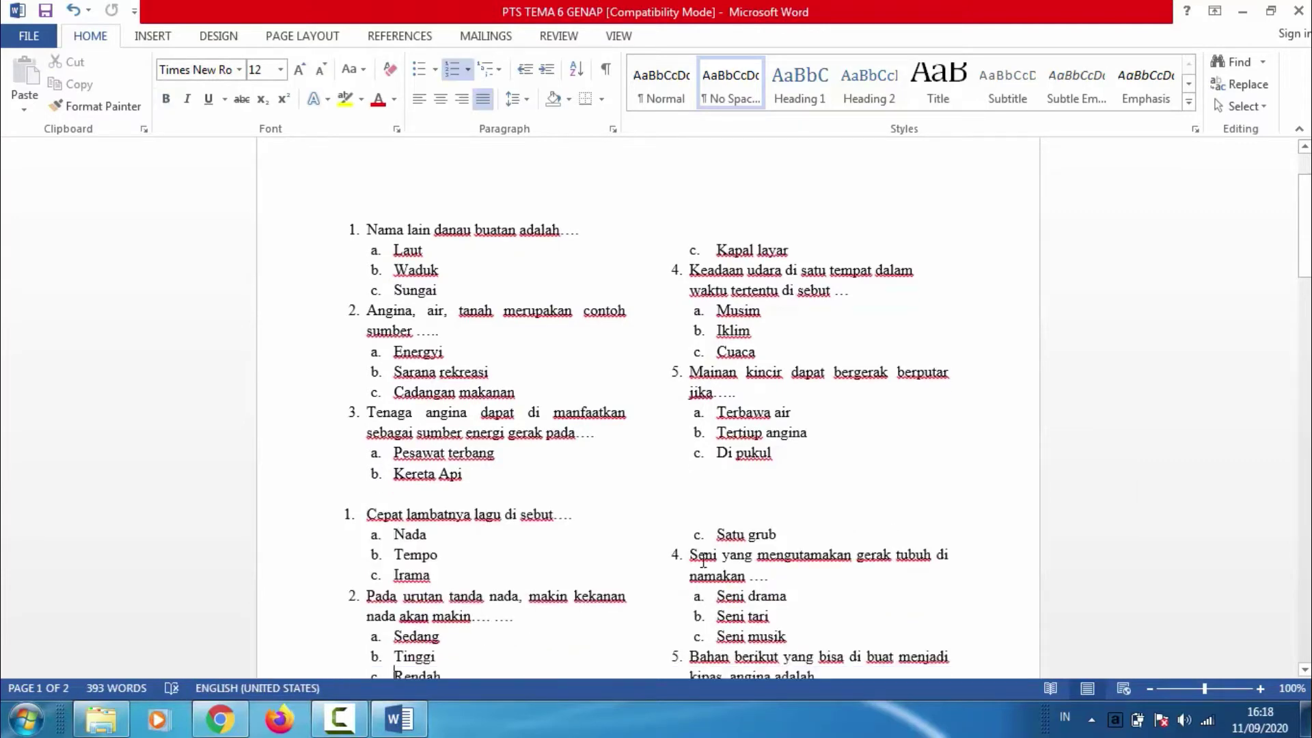
key("Down")
key("Down")
key("Down")
key("Down")
key("Down")
key("Down")
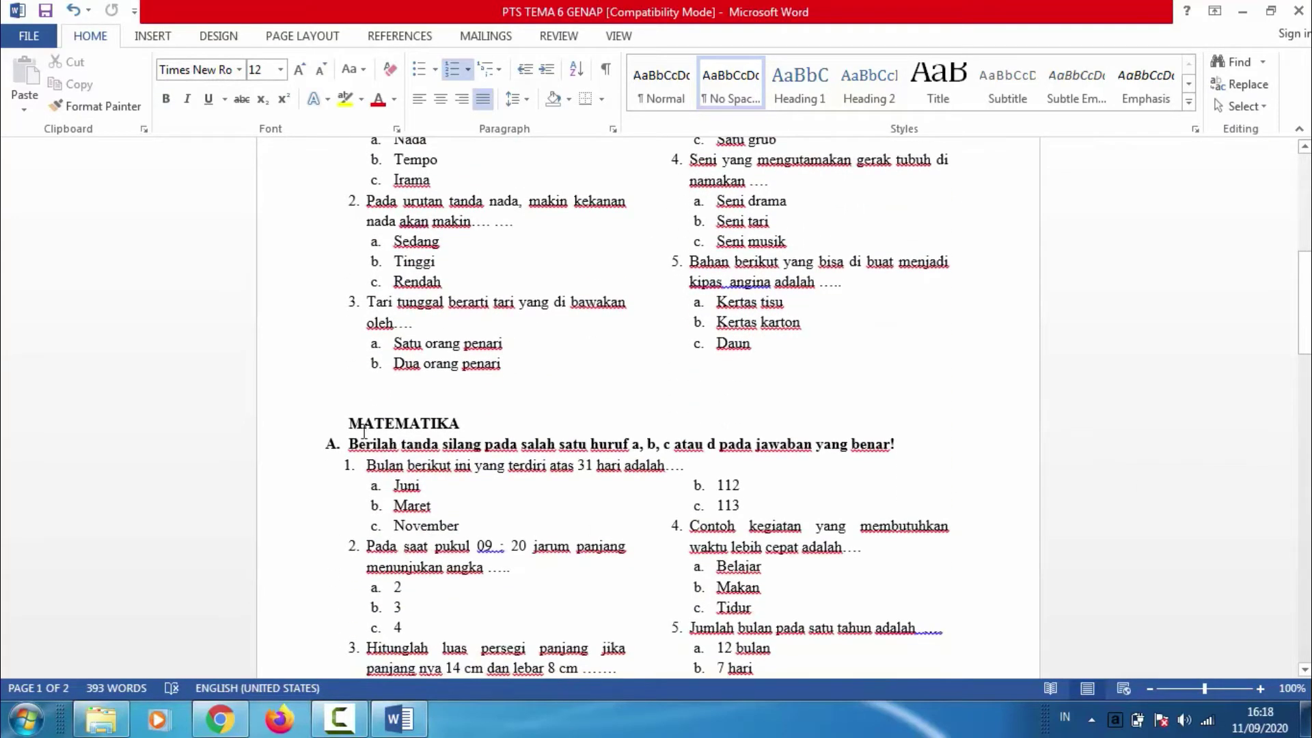
left_click_drag(350, 423, 910, 440)
key("Delete")
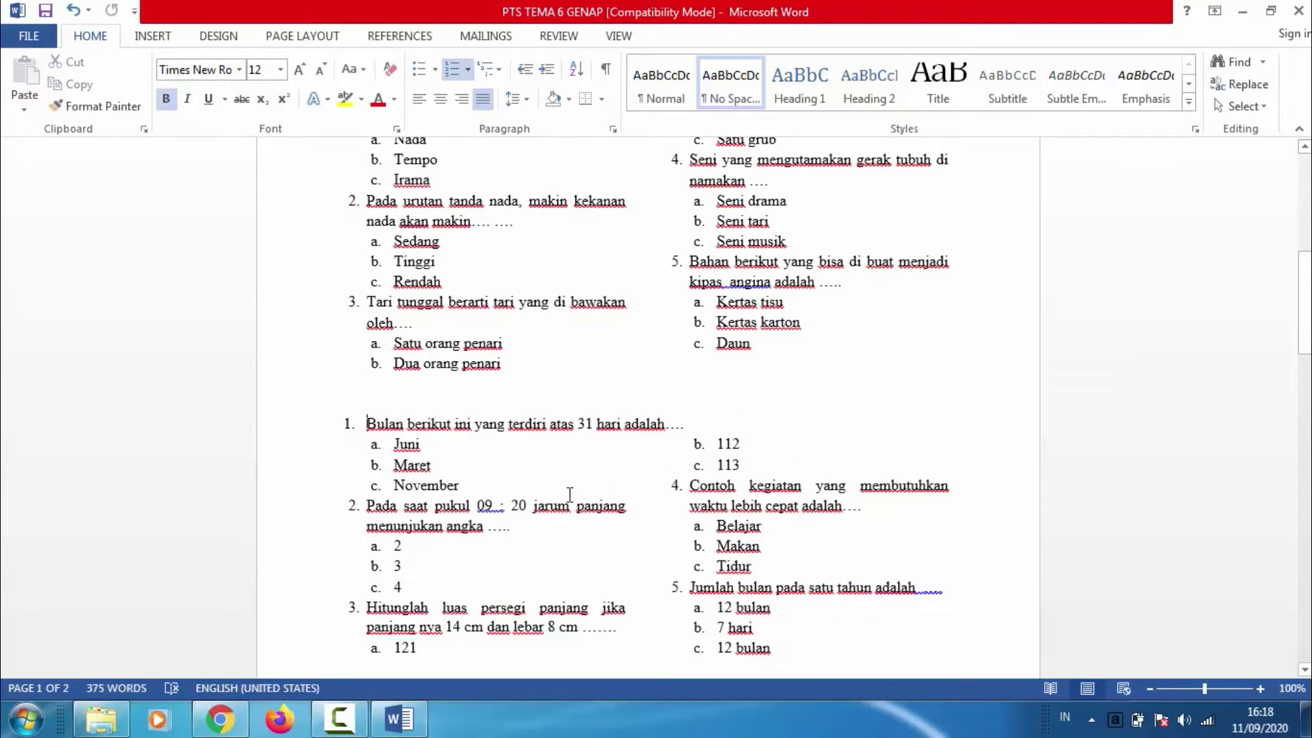
Delete the PPKN heading and its instruction line above the question "Menggunakan energi untuk hal"
scroll(513, 514, "down", 10)
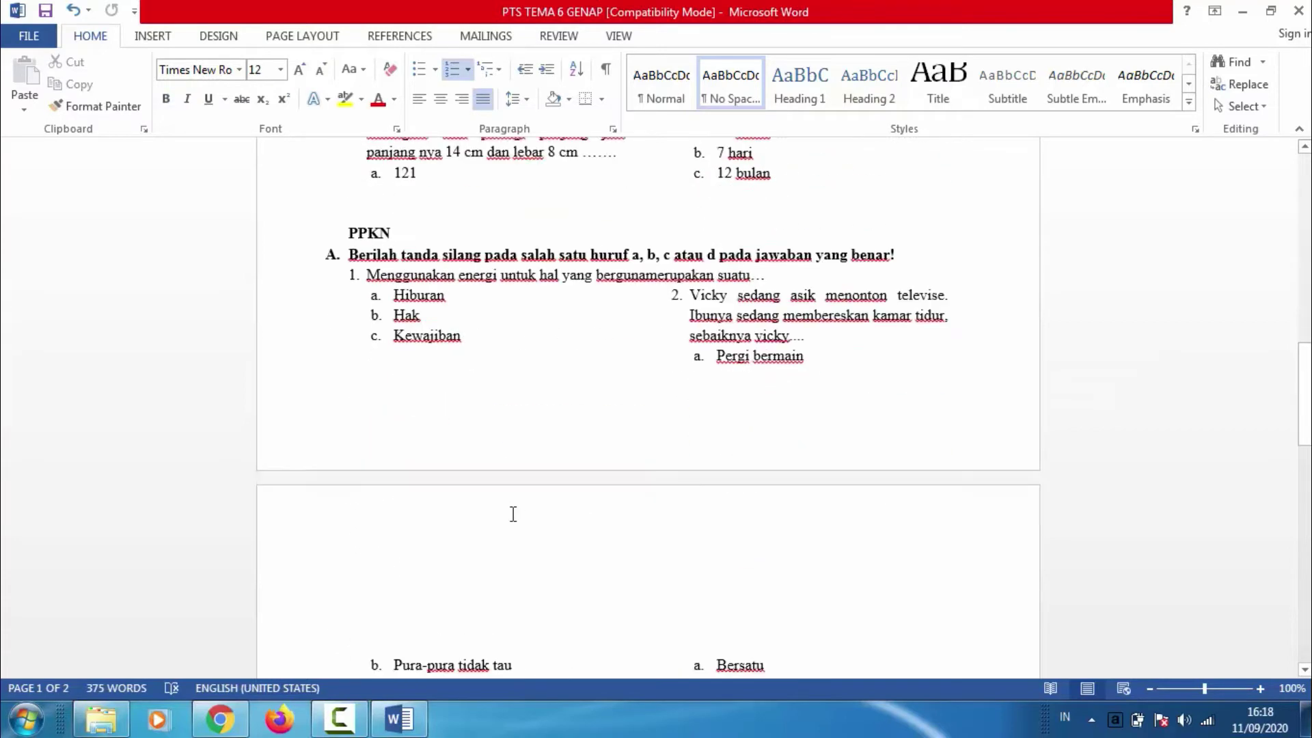
left_click_drag(350, 194, 915, 223)
key("Delete")
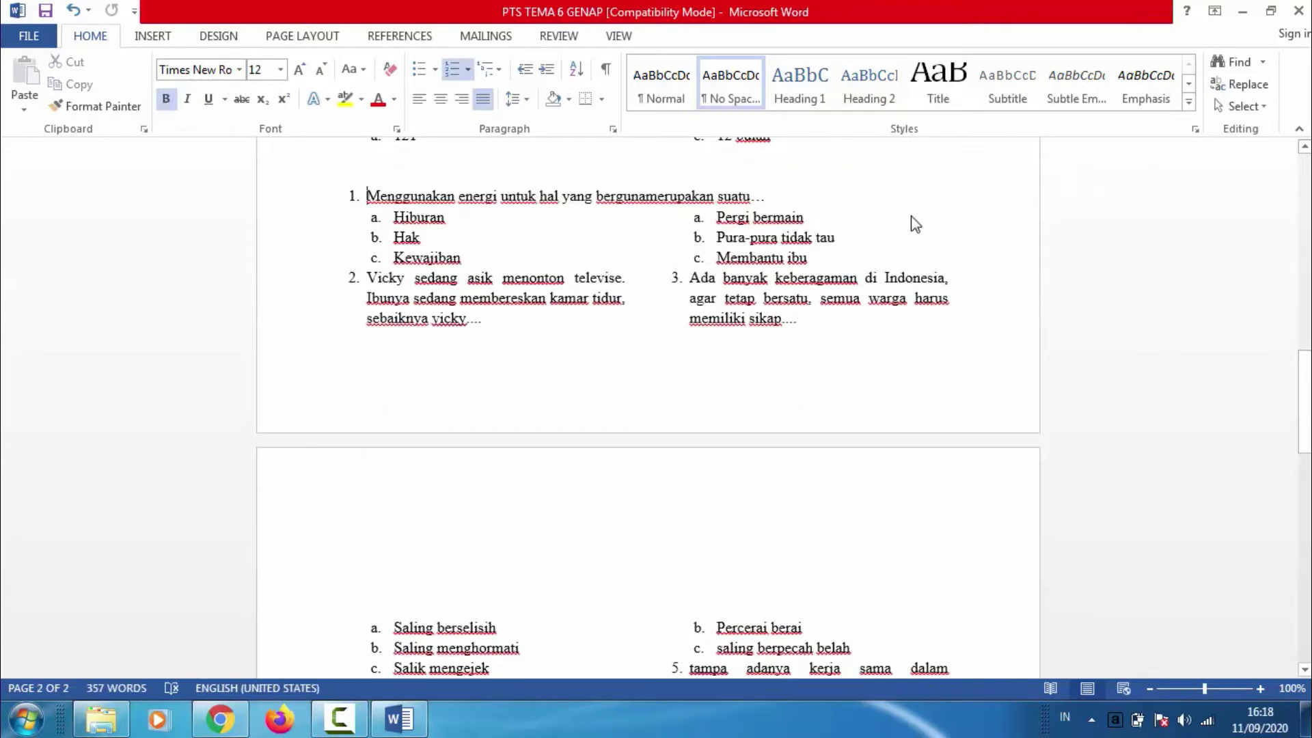
Change the layout of the entire document to one column
key("Up")
key("Up")
key("Up")
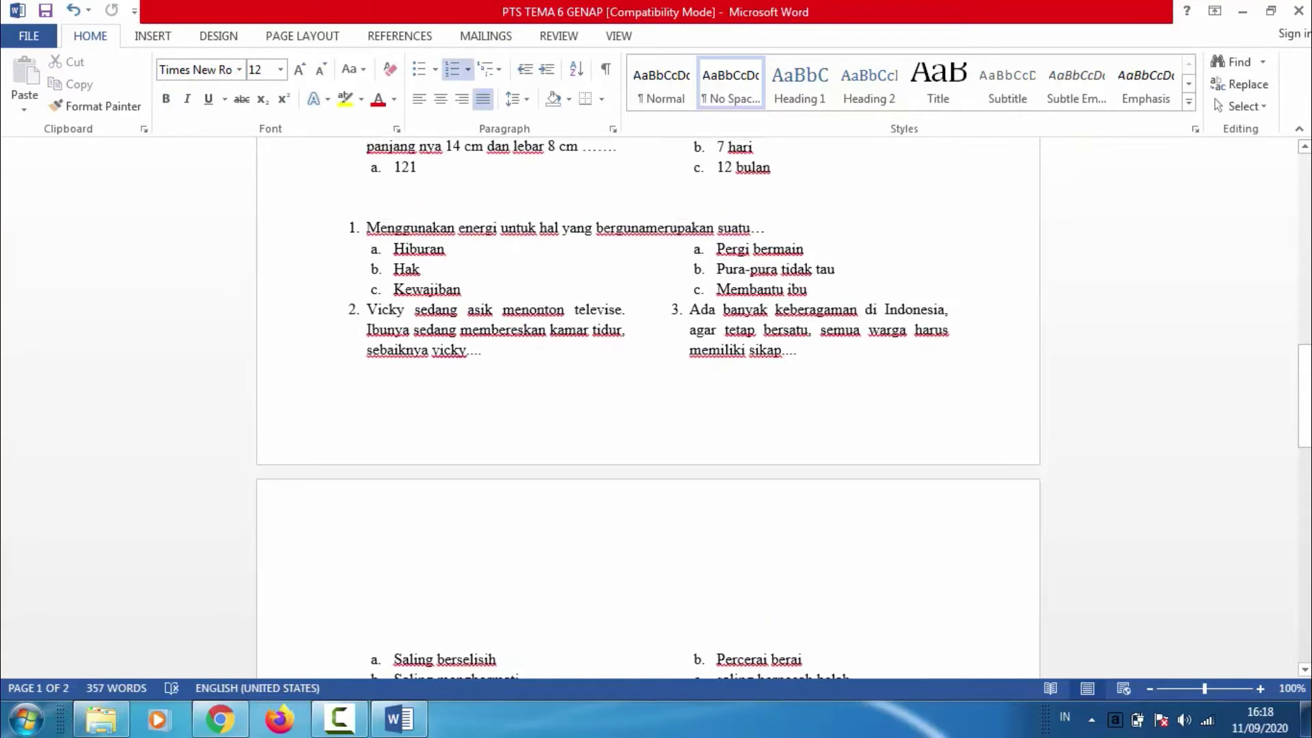
left_click_drag(1305, 397, 1309, 187)
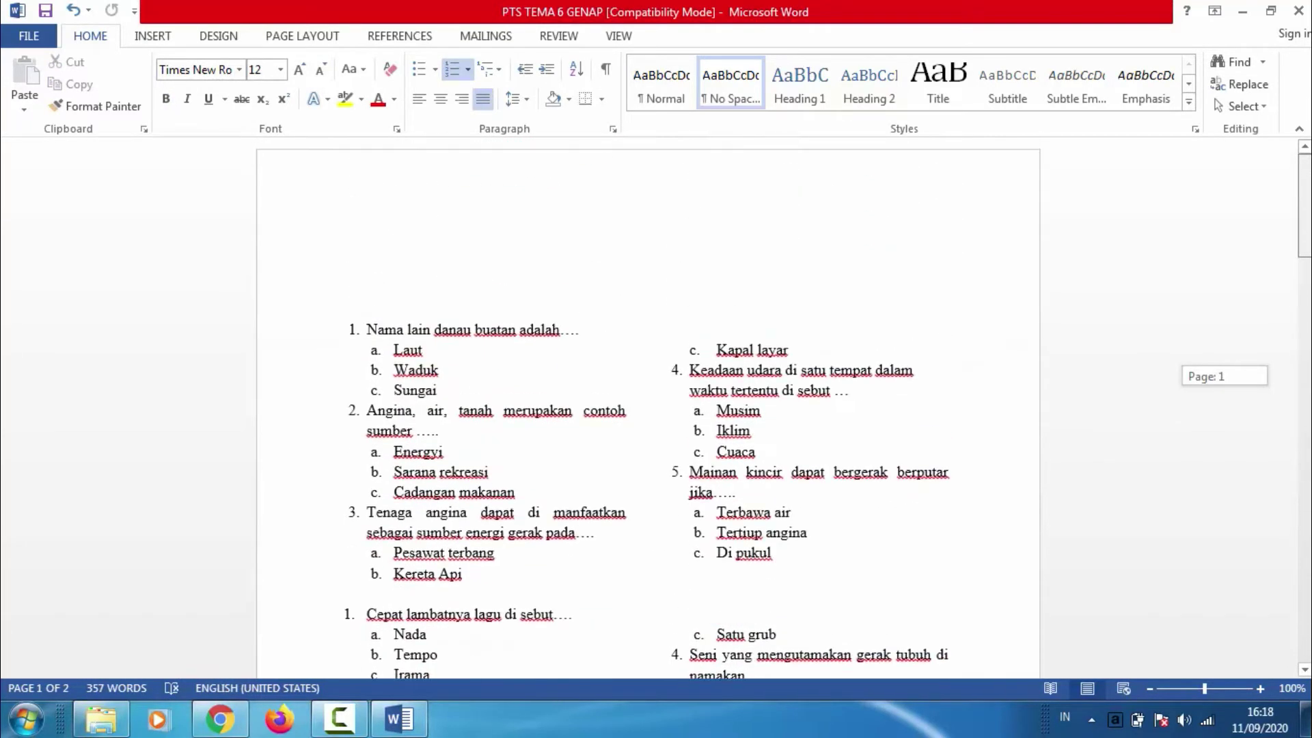
left_click(531, 396)
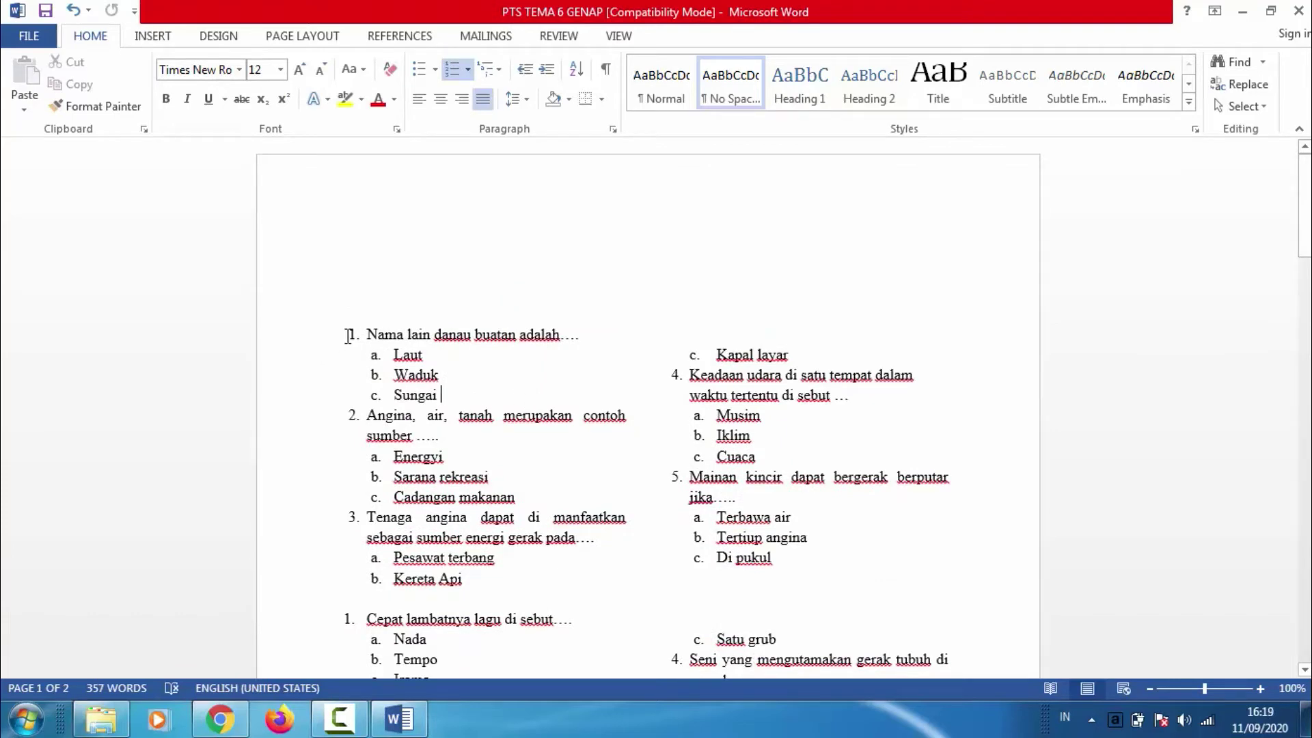
key("ctrl+a")
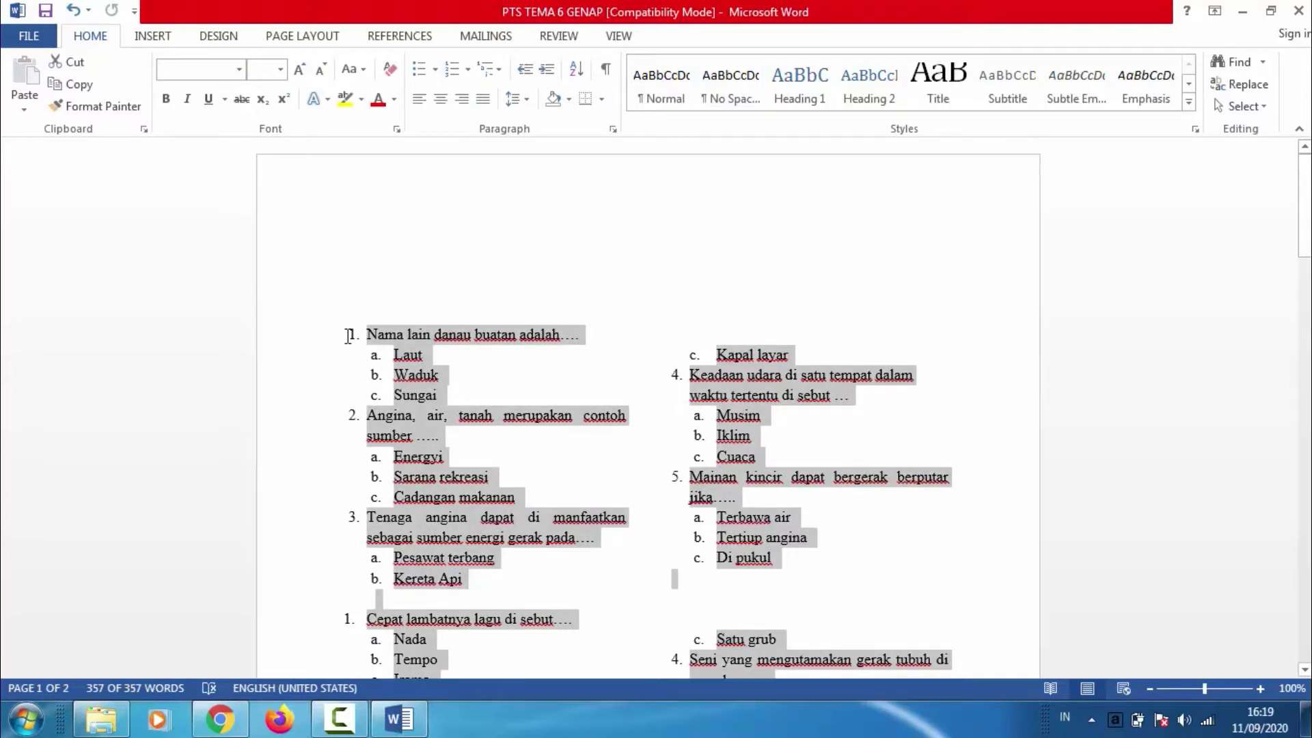
left_click(301, 43)
left_click(179, 103)
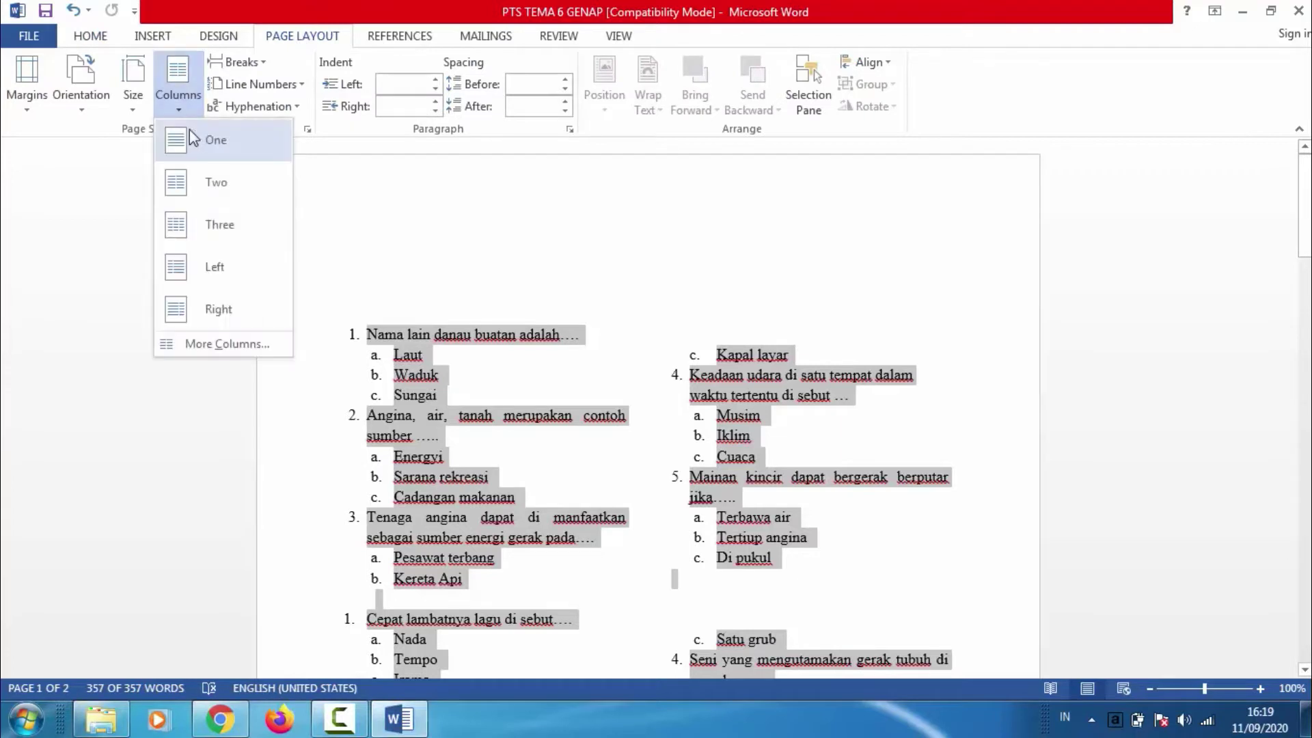
left_click(202, 140)
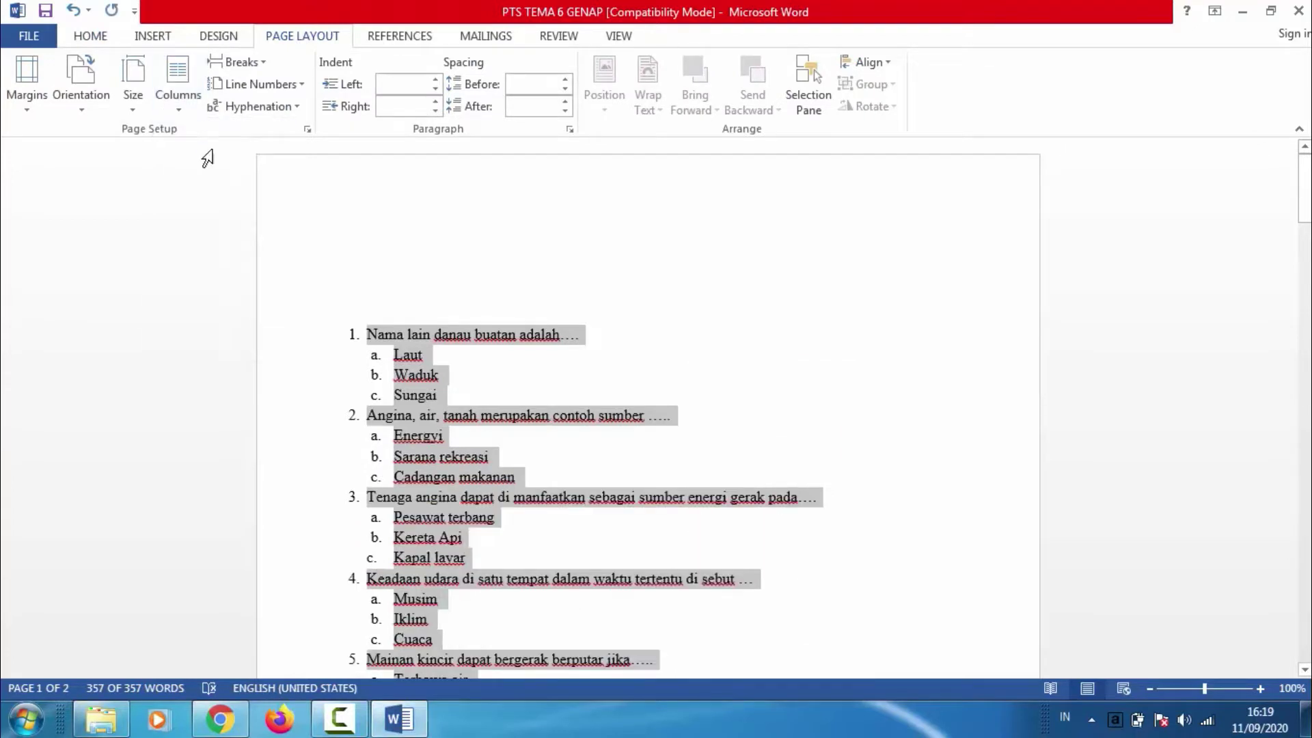
left_click(495, 377)
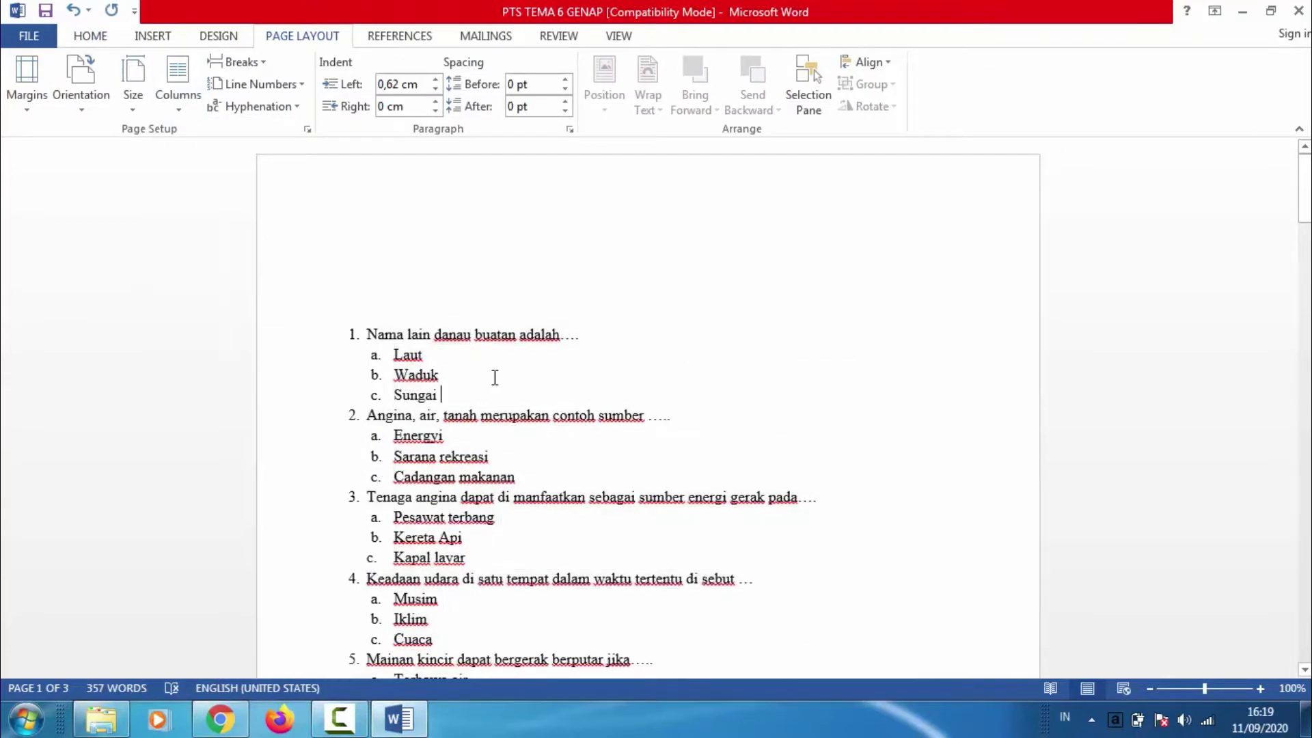
Delete the extra blank line above the question "Cepat lambatnya lagu di sebut"
scroll(495, 377, "down", 4)
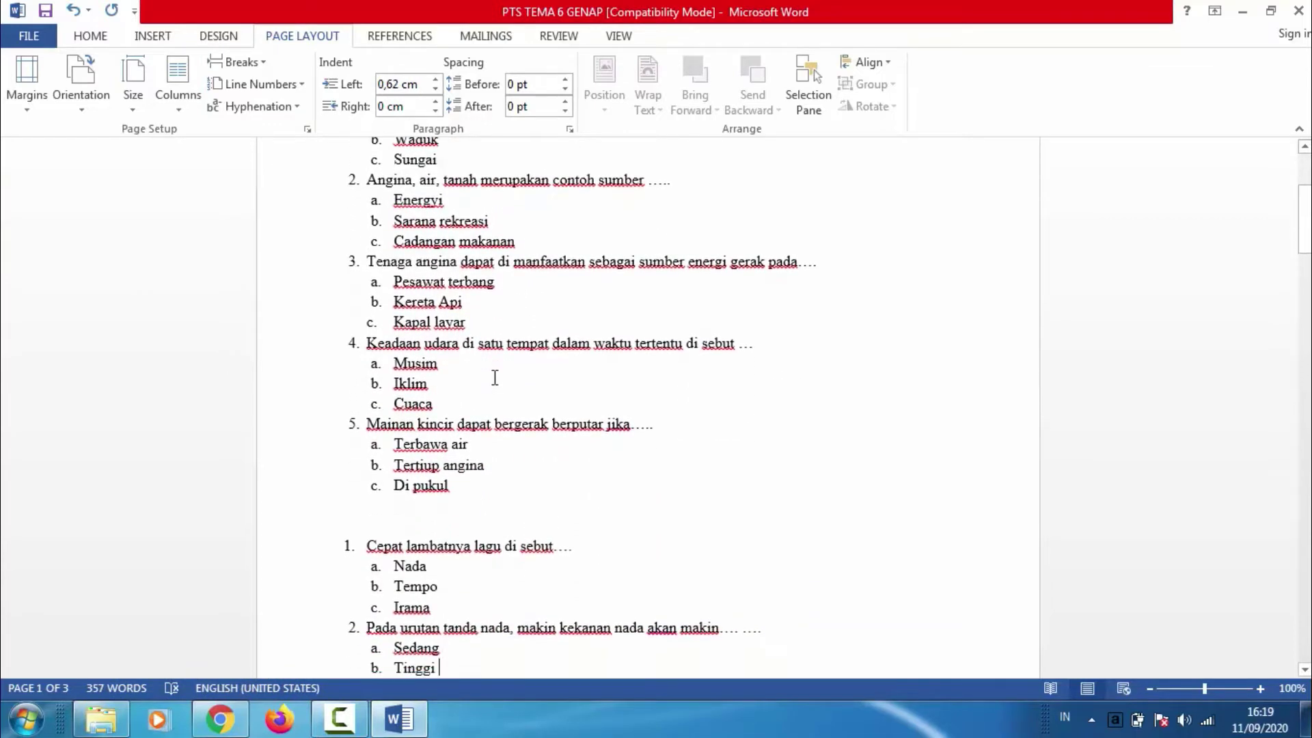
key("Up")
key("Up")
key("Up")
key("Up")
key("Up")
key("Up")
key("Delete")
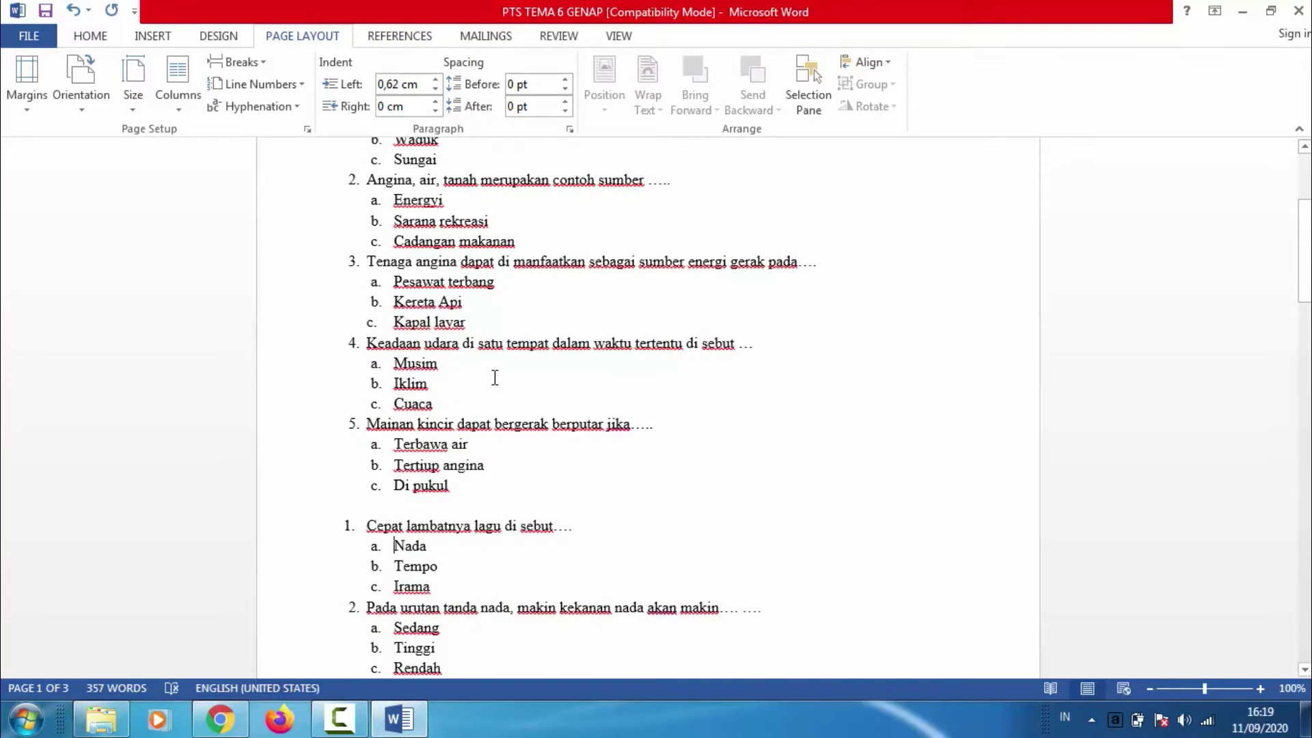
Look through the remaining single-column questions for leftover headings and blank lines, and return to the first question
key("Down")
key("Down")
key("Down")
key("Down")
key("Down")
key("Down")
key("Down")
key("Down")
key("Down")
key("Down")
key("Down")
key("Down")
key("Down")
key("Down")
key("Down")
key("Down")
key("Down")
key("Down")
key("Down")
key("Down")
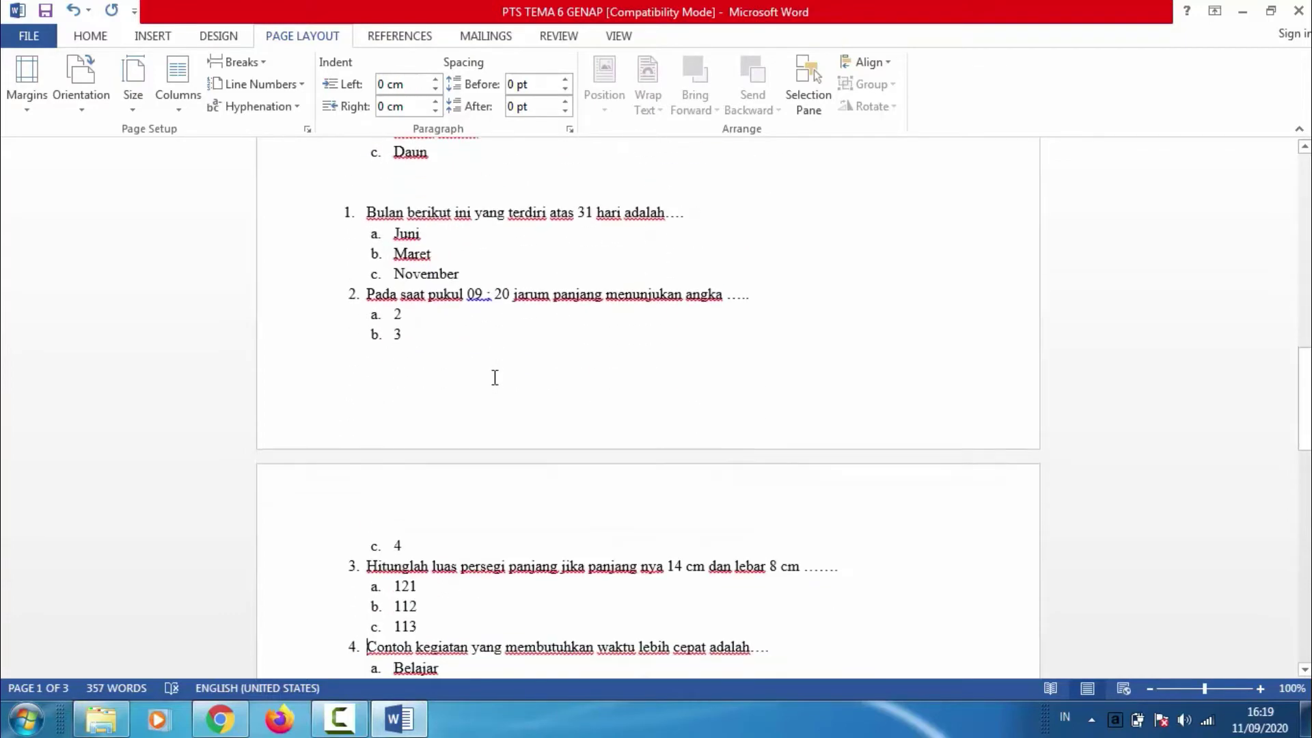
key("Up")
key("Up")
key("Up")
key("Up")
key("Up")
scroll(495, 377, "up", 10)
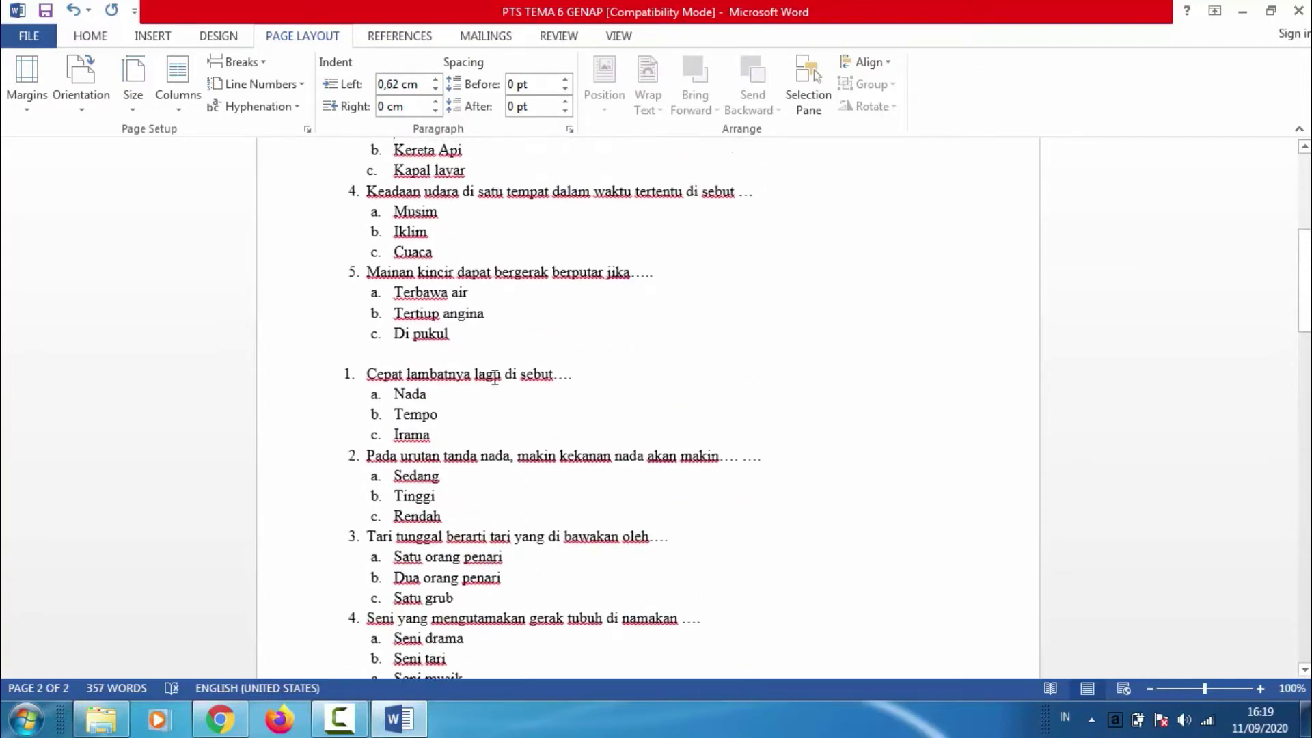
key("Up")
key("Up")
key("Up")
key("Up")
key("Up")
key("Up")
key("Up")
key("Up")
key("Up")
key("Up")
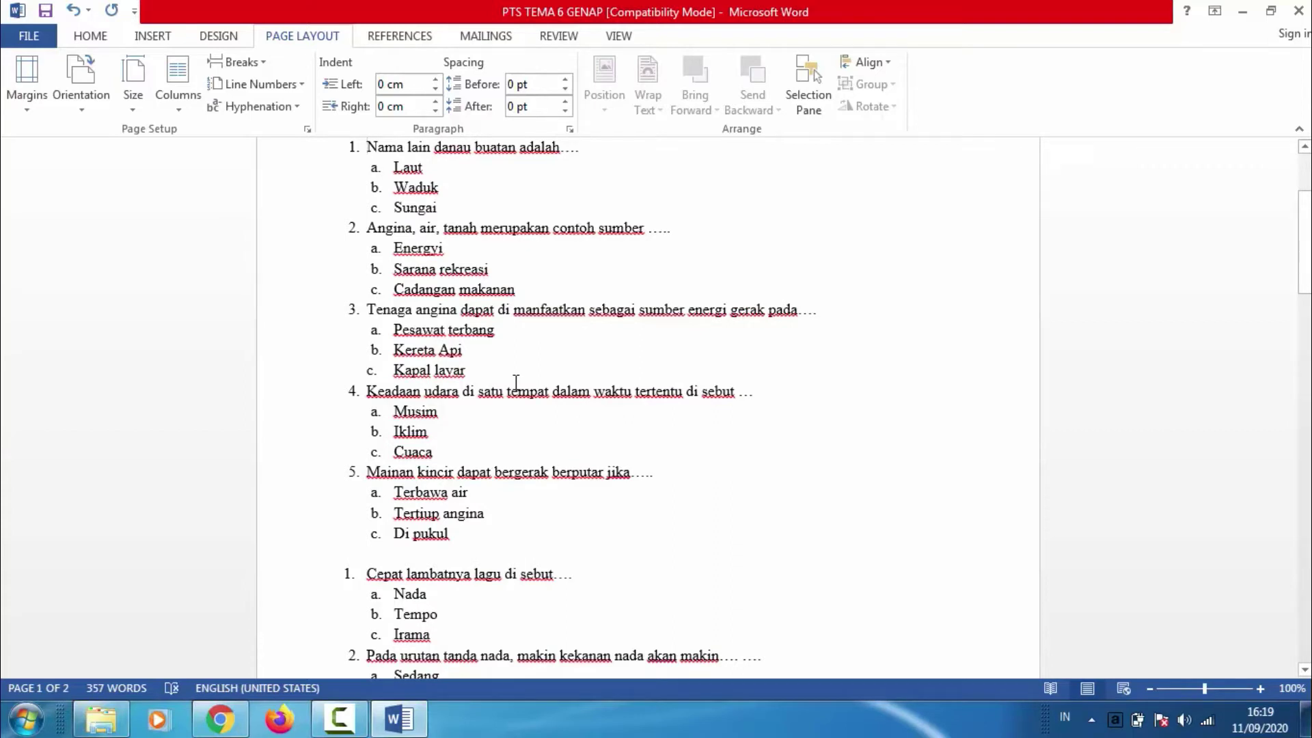
Remove the automatic numbering from the first five questions, keeping their lettered answer options
left_click(354, 147)
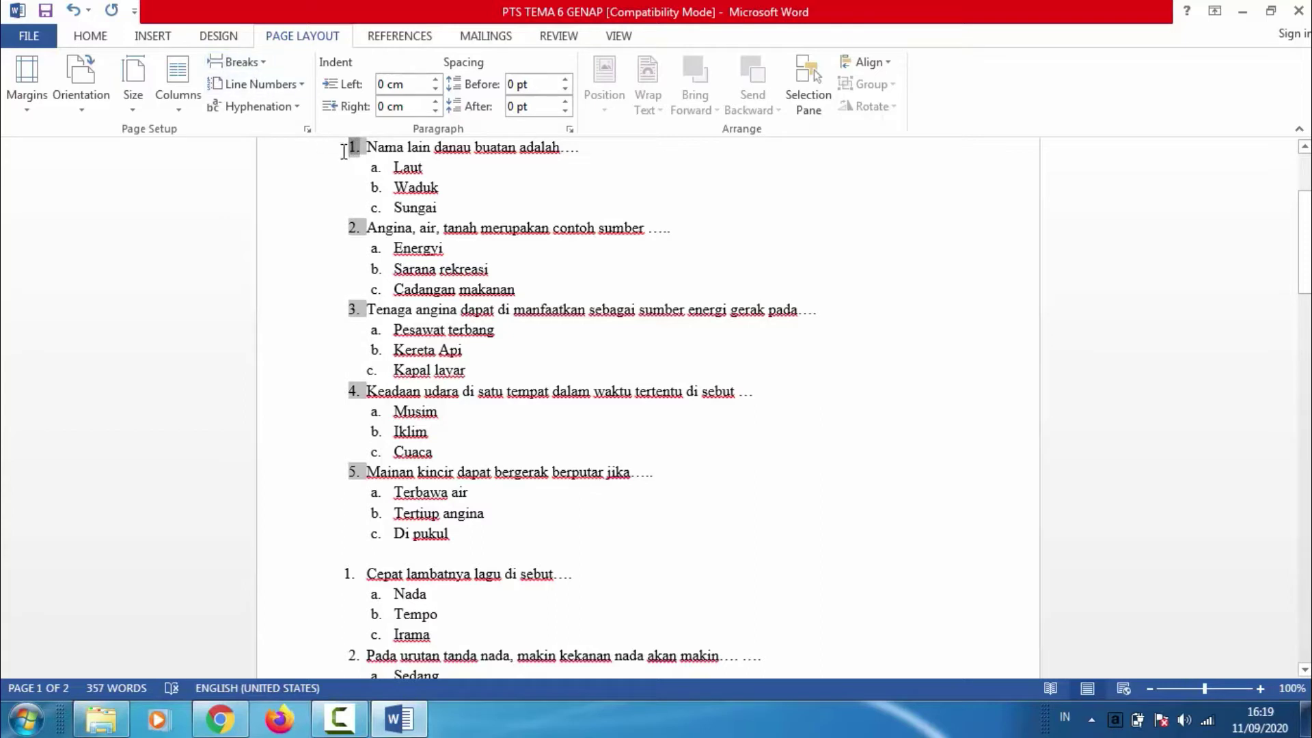
left_click(367, 149)
key("BackSpace")
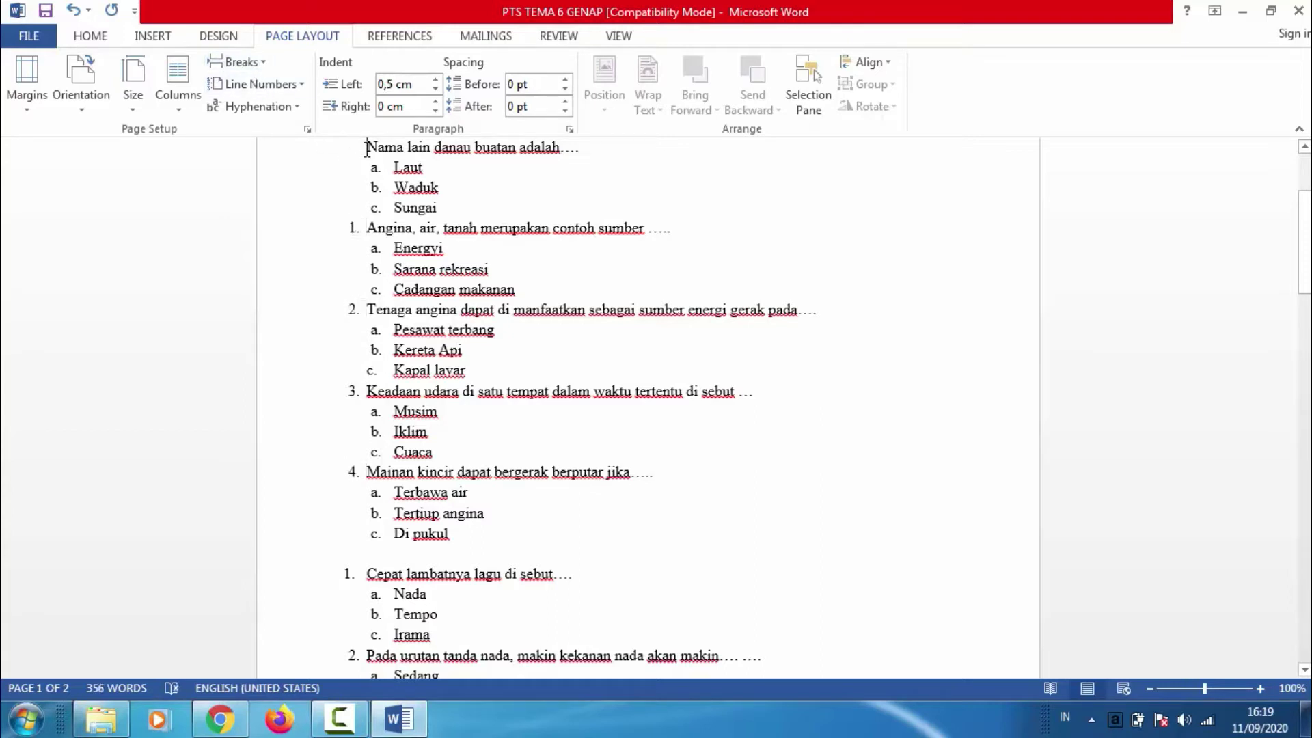
key("Down")
key("BackSpace")
key("Down")
key("BackSpace")
key("Down")
key("Down")
key("Down")
key("Down")
key("BackSpace")
left_click(367, 472)
key("BackSpace")
Remove the automatic numbering from the music questions, starting with "Cepat lambatnya lagu di sebut" and "Pada urutan tanda nada"
key("Down")
key("Down")
key("Down")
key("Down")
key("Down")
key("BackSpace")
key("Down")
key("Down")
key("Down")
key("Down")
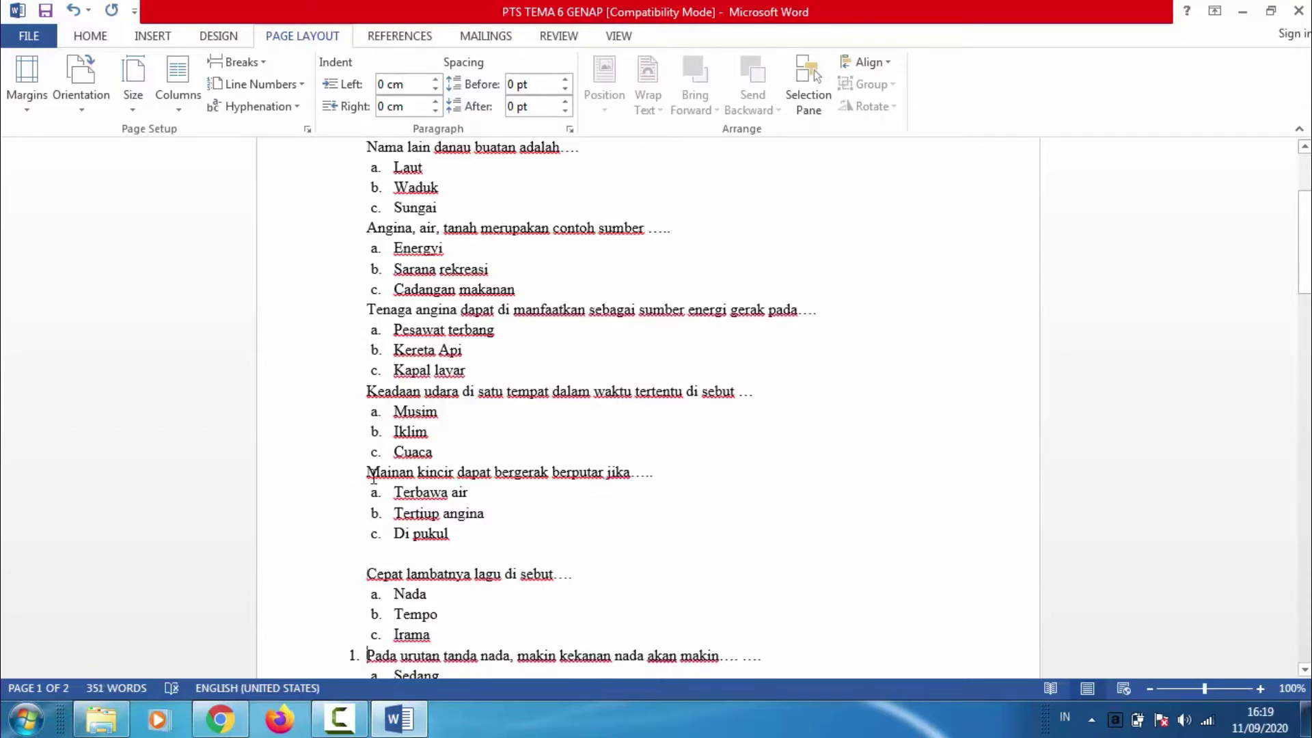
key("BackSpace")
key("Down")
key("Down")
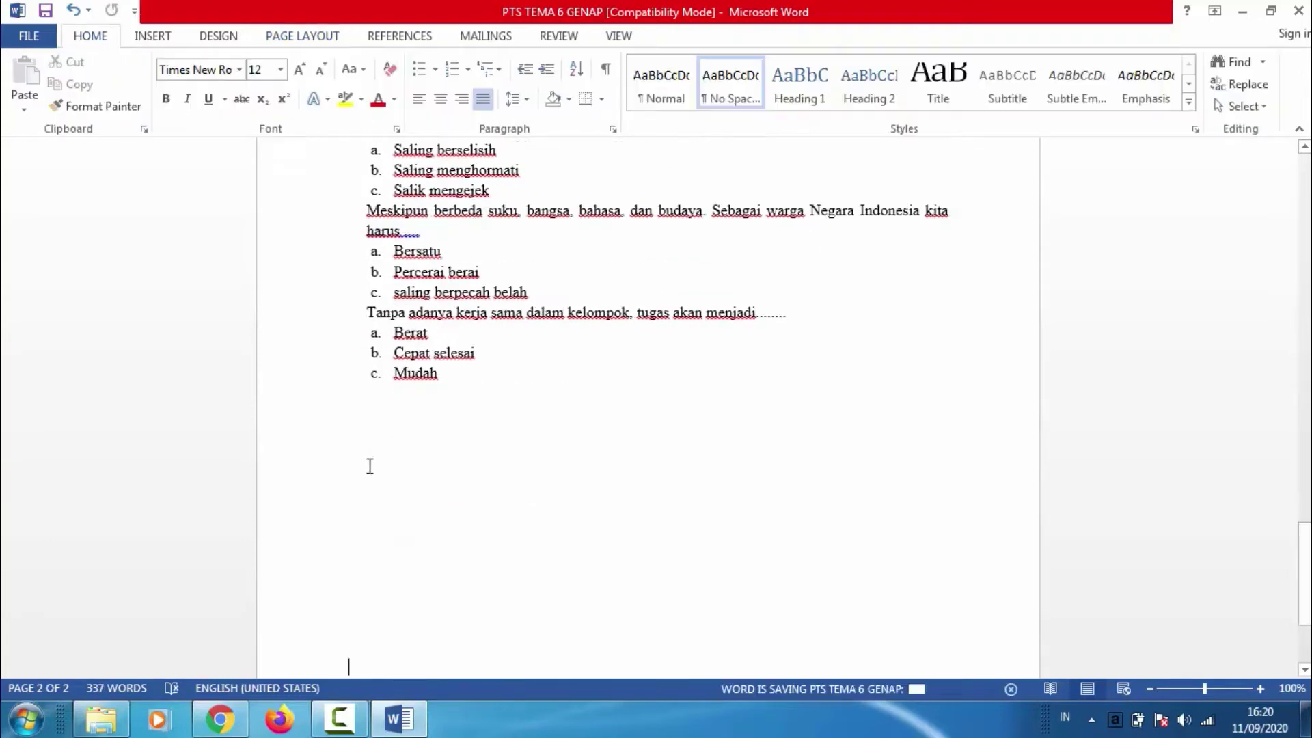
Save a copy on drive D as the Word document "PTS TEMA 6 GENAP tgl 21 sept", accepting the upgrade to the newest file format
left_click_drag(1307, 581, 1308, 206)
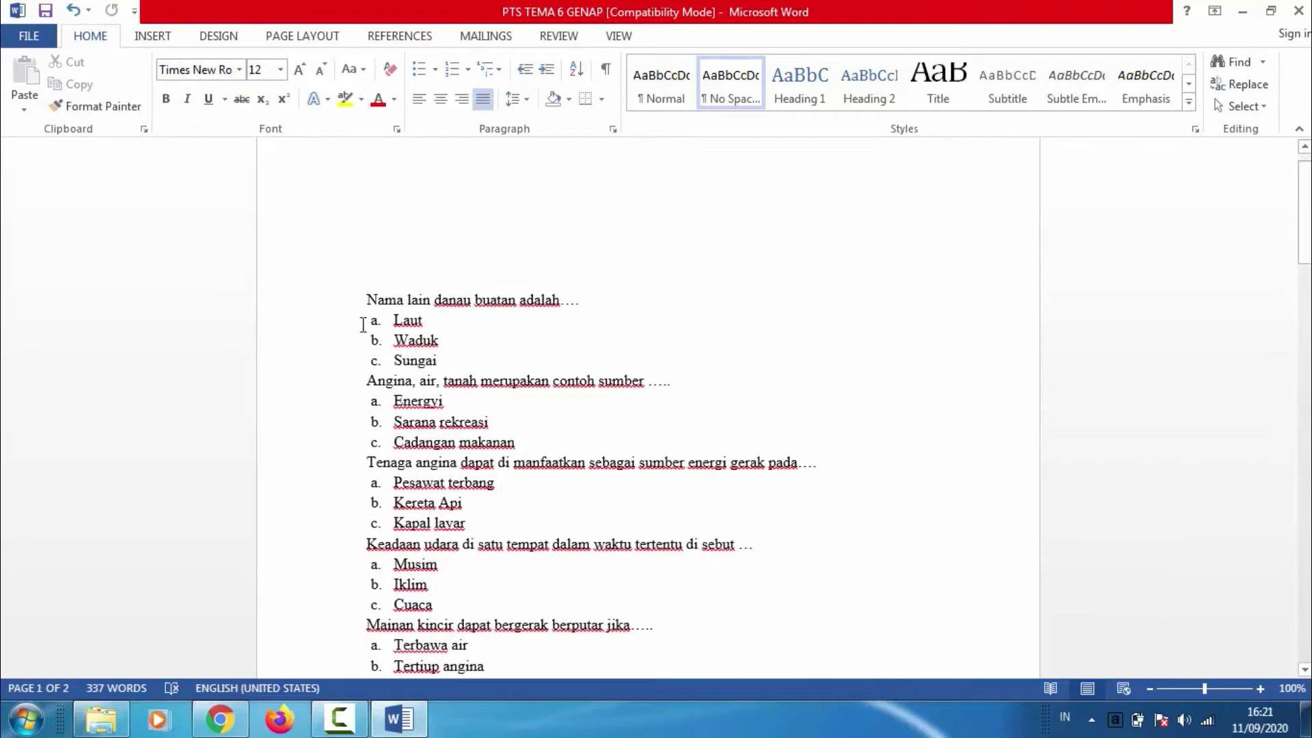
left_click(376, 323)
left_click(43, 39)
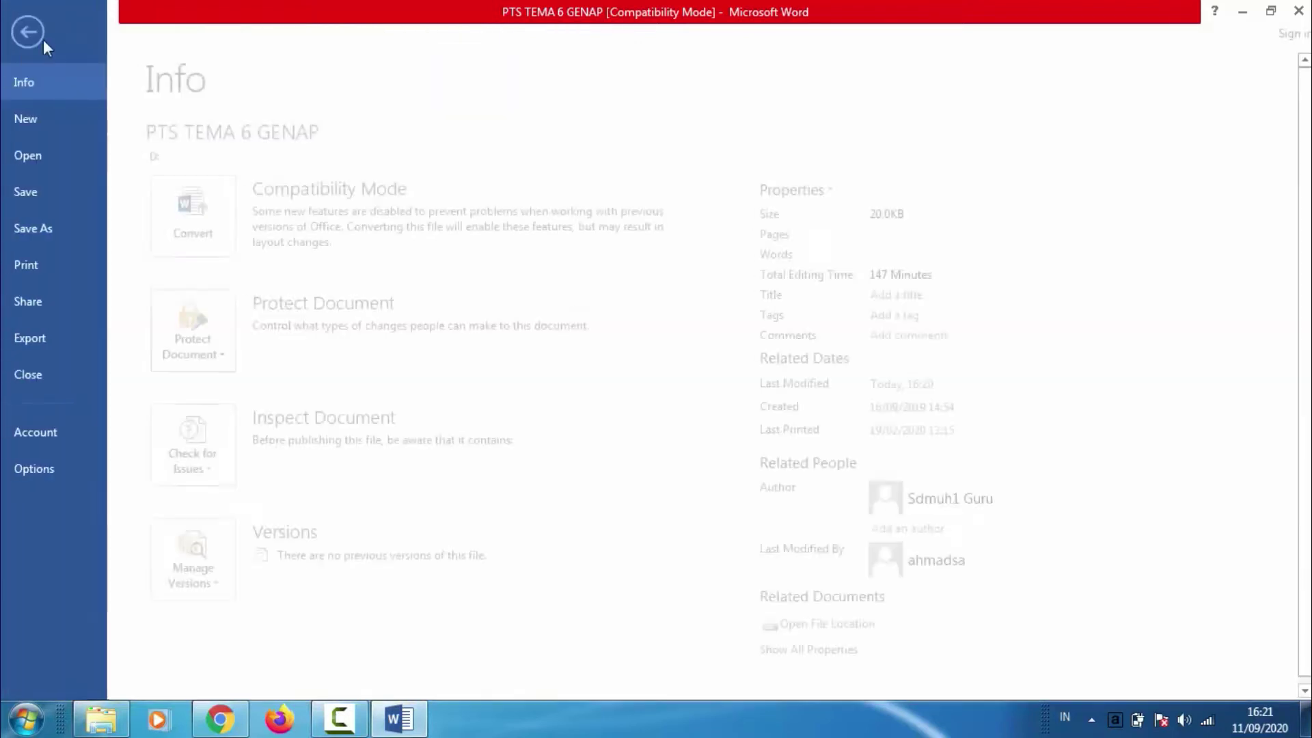
left_click(58, 226)
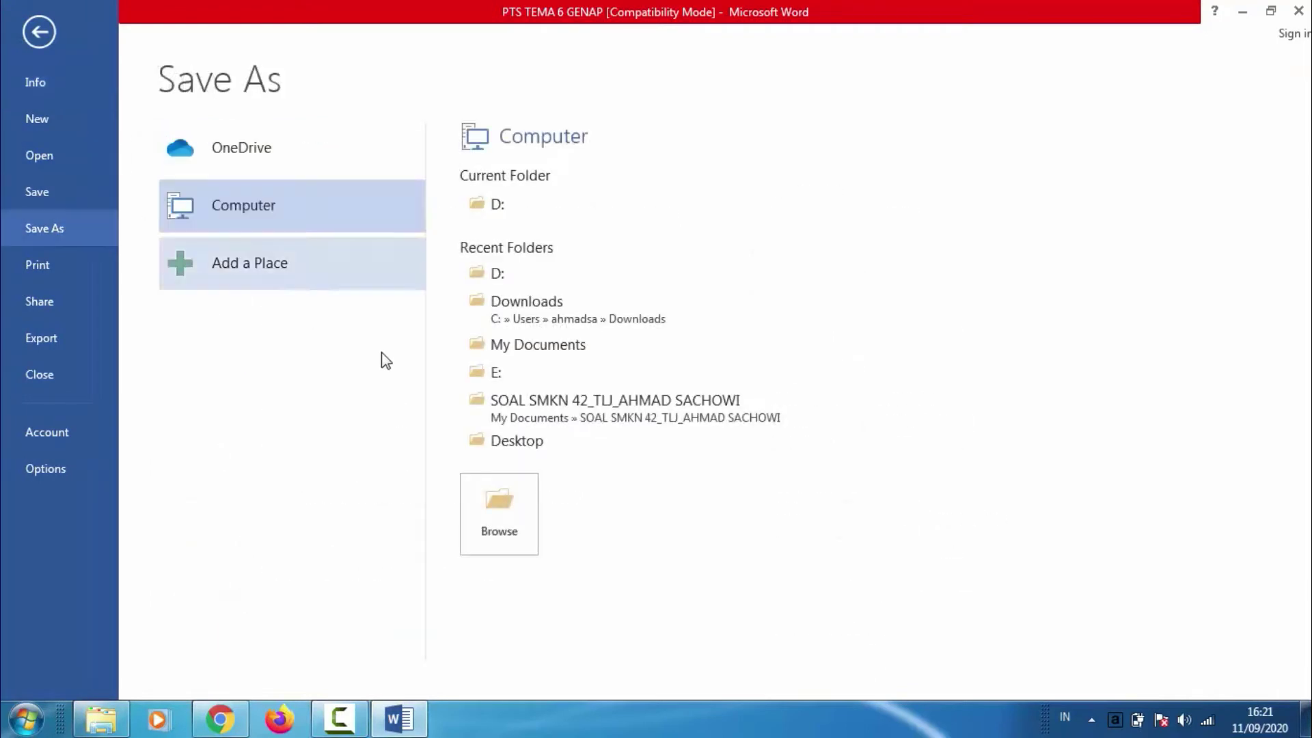
left_click(489, 511)
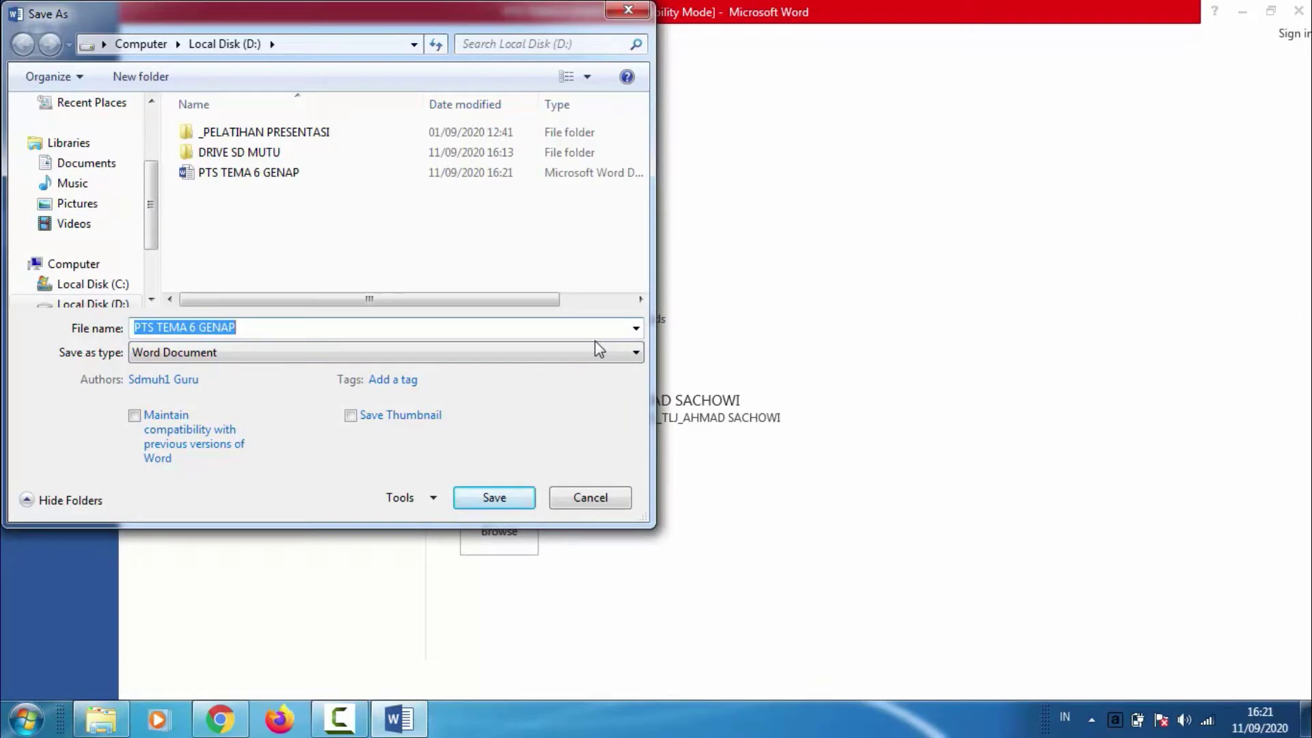
left_click(561, 332)
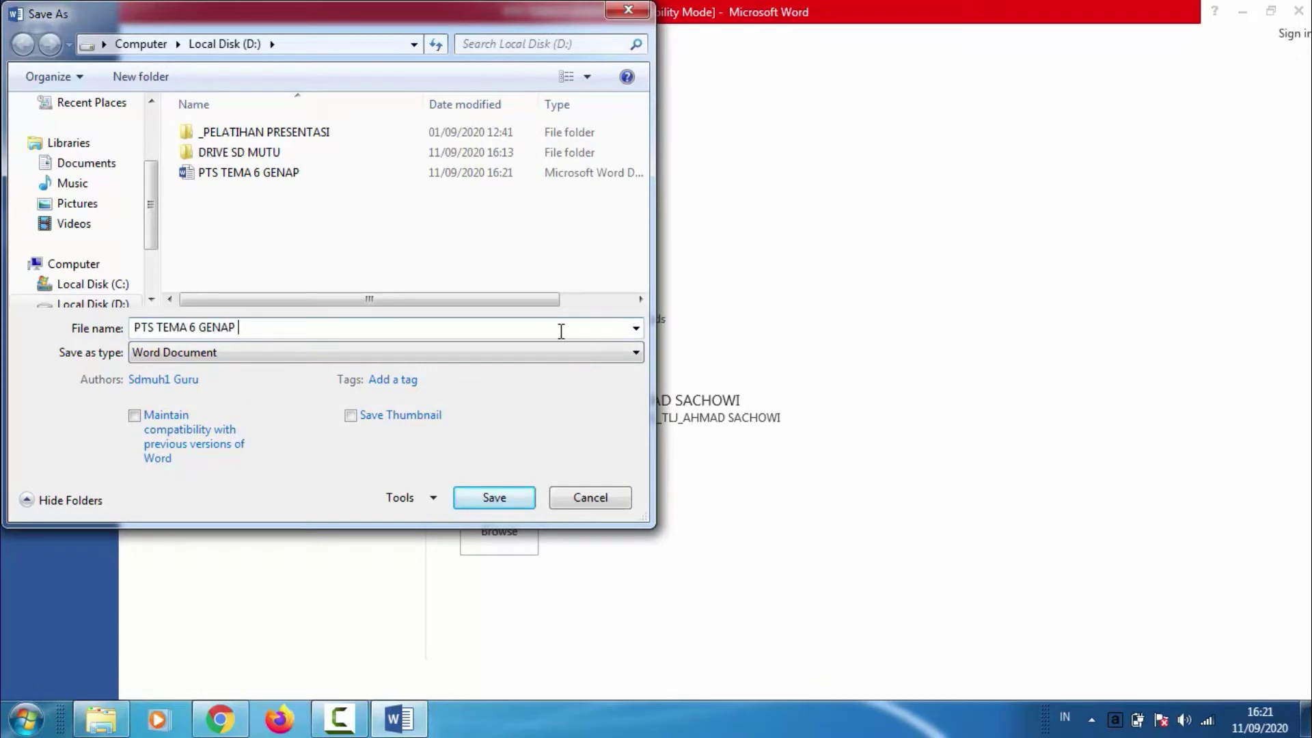
type("tgl 21 sept")
key("Return")
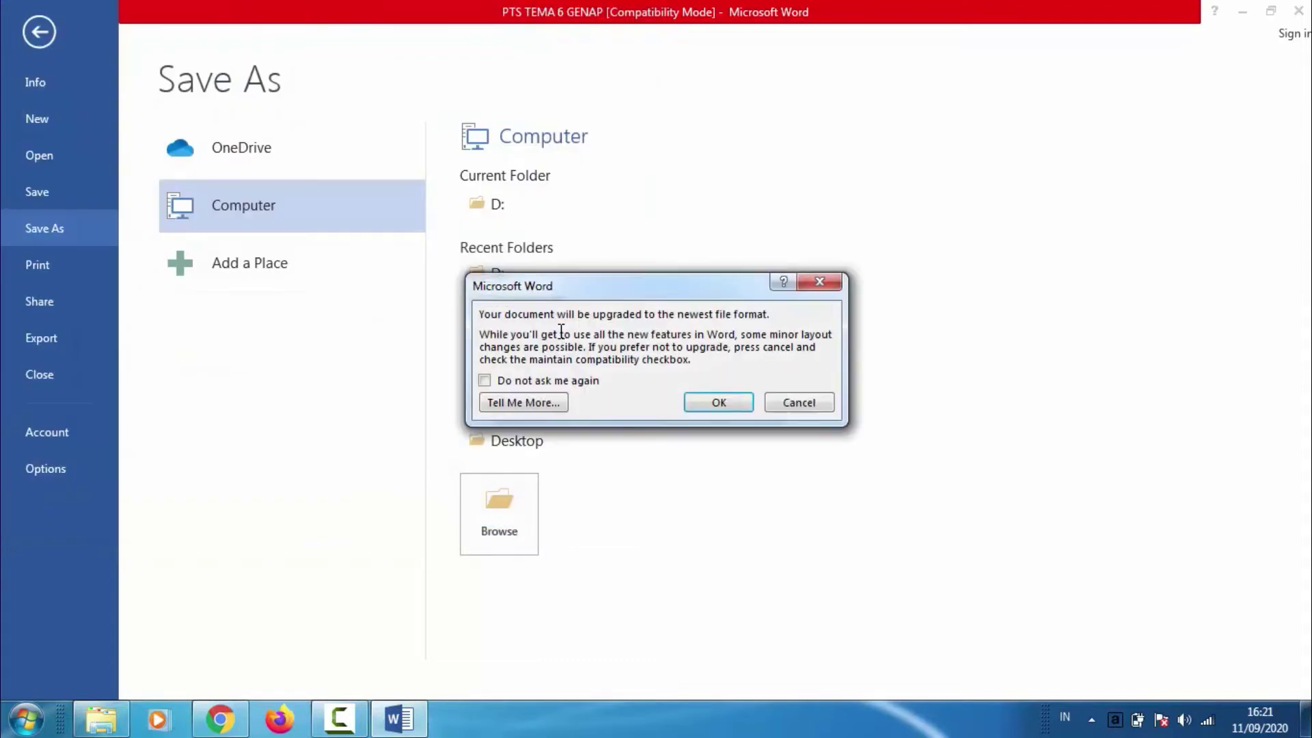
left_click(715, 403)
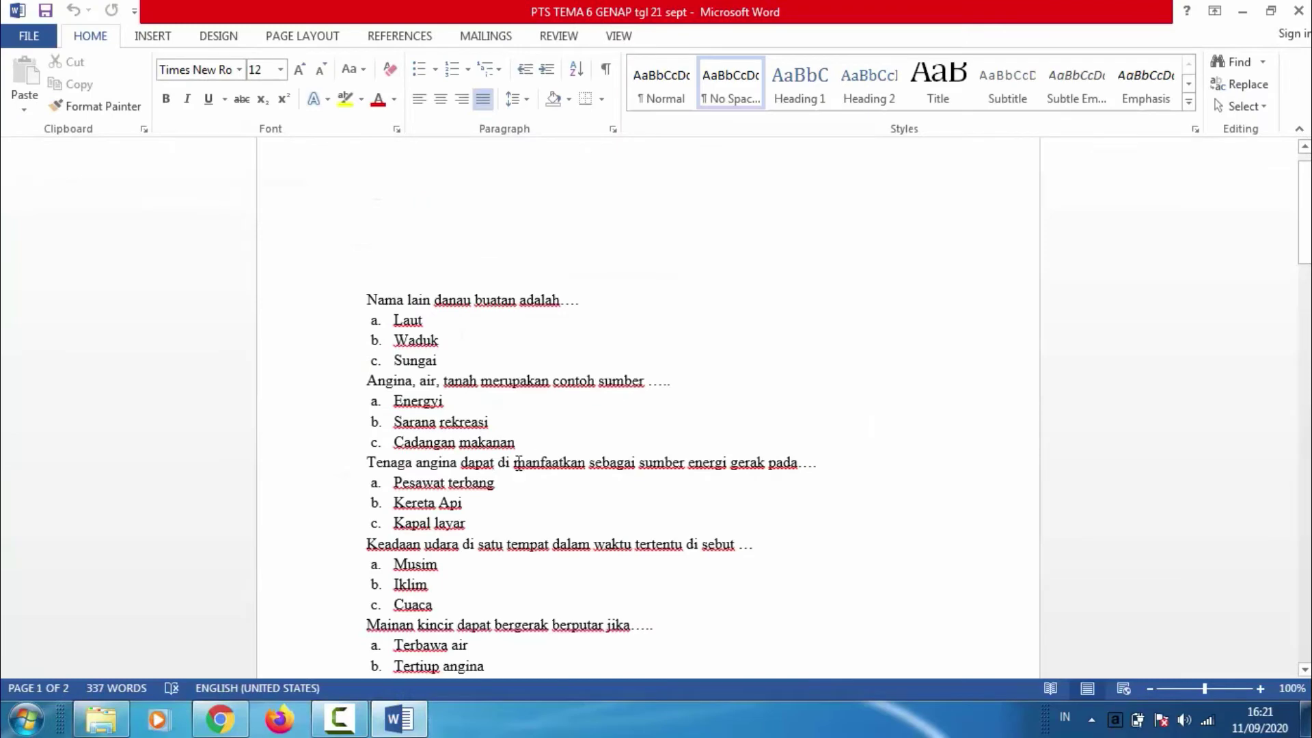
Switch to the Gmail page in Chrome and open Google Drive from it
left_click(220, 719)
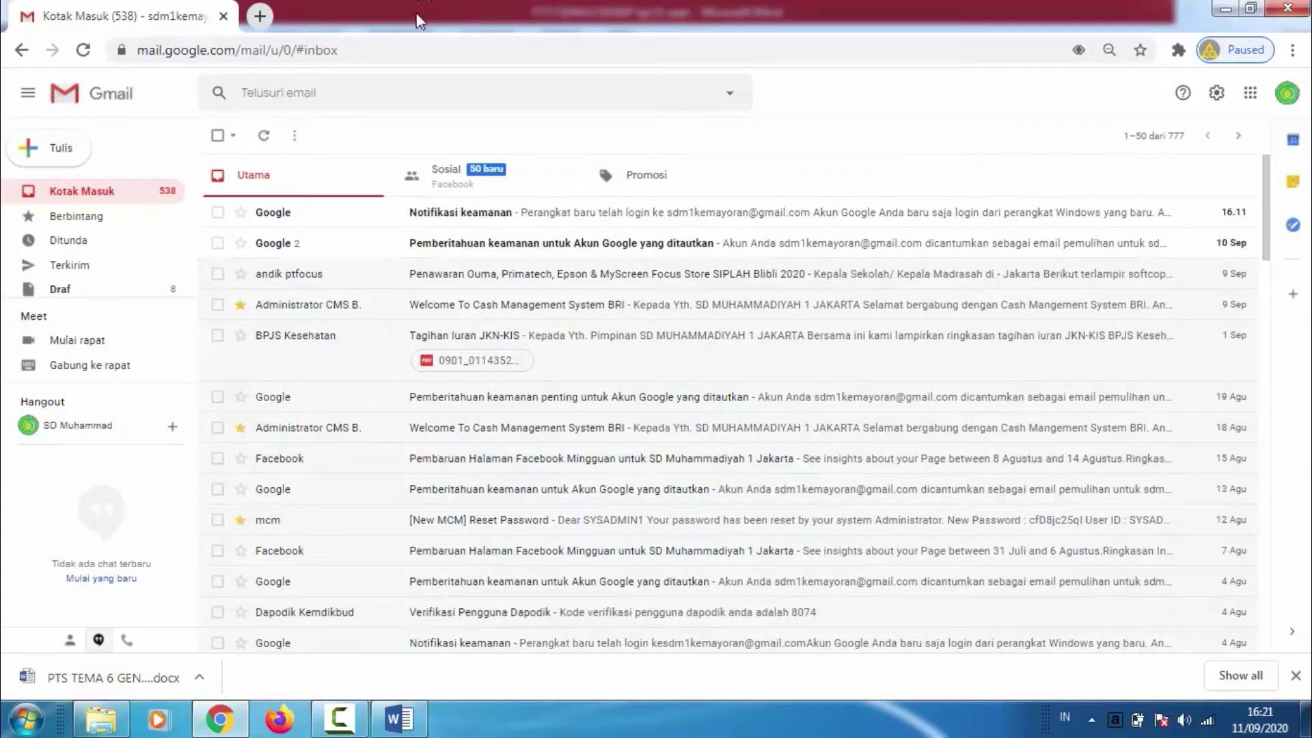
left_click(1250, 93)
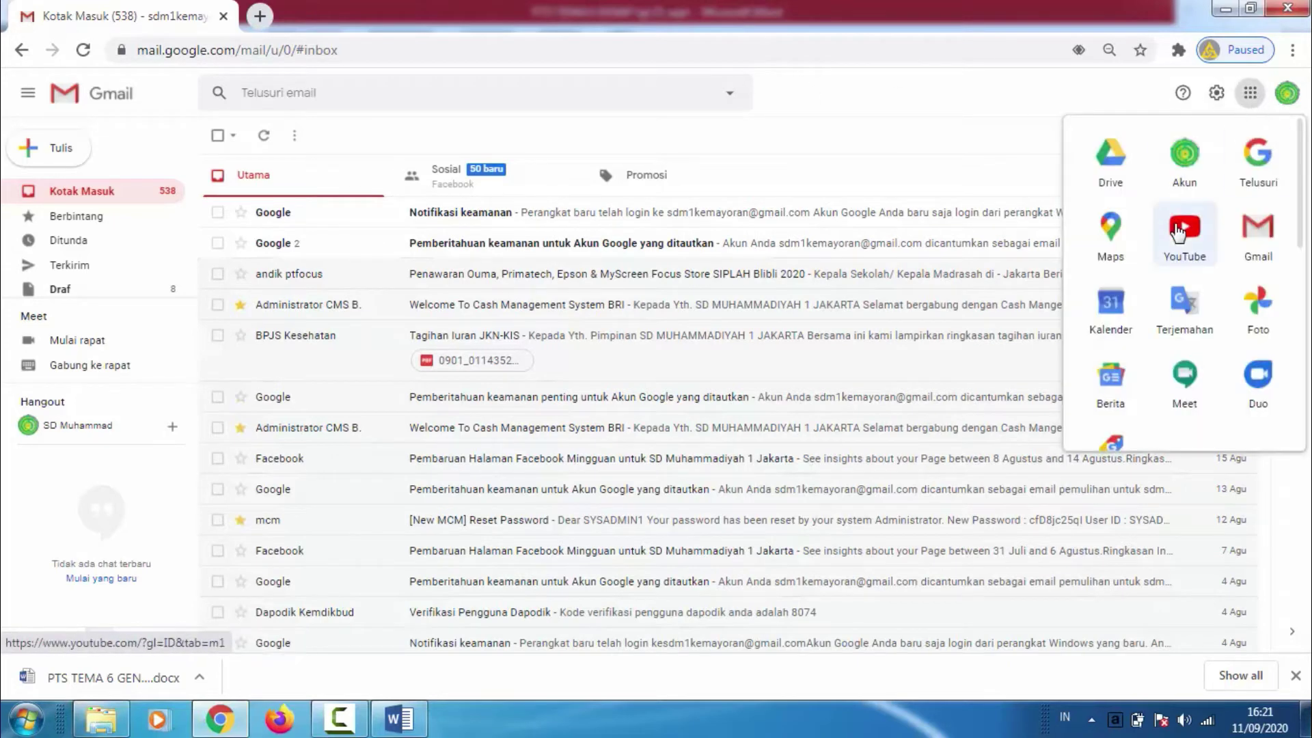
left_click(1128, 174)
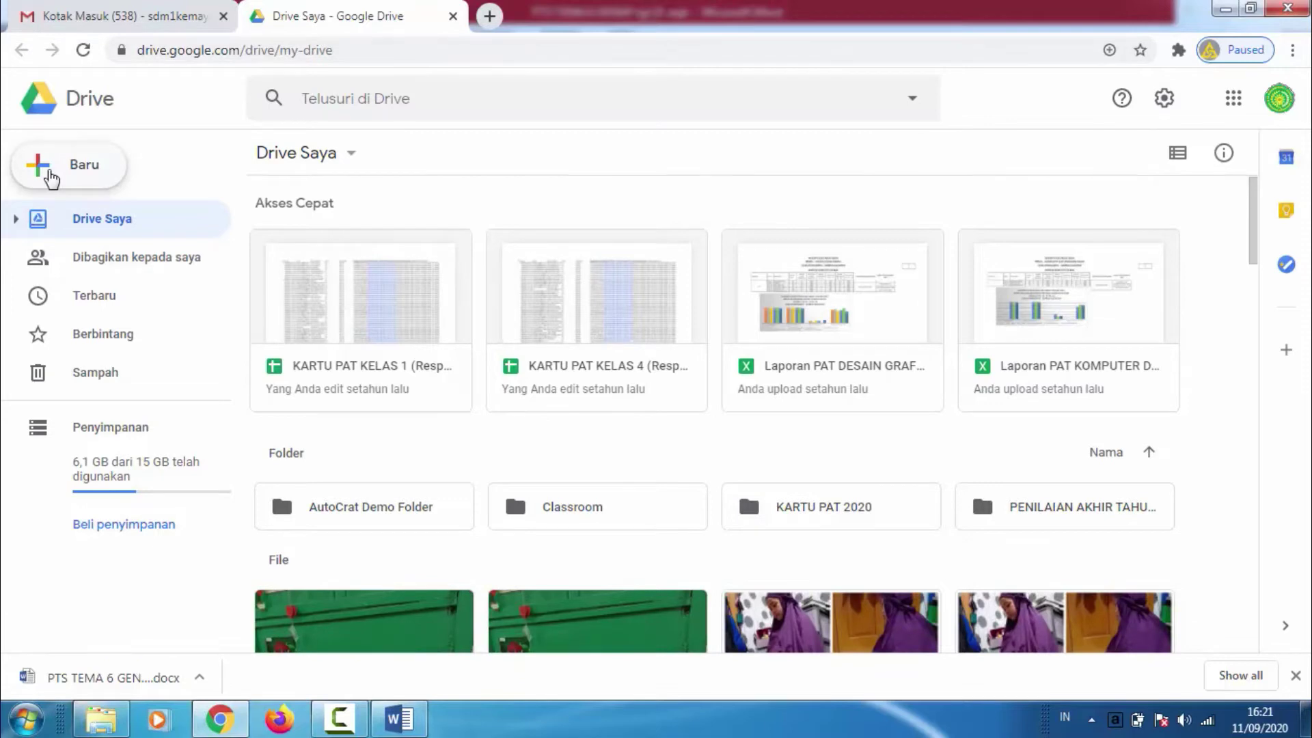
Create a new folder named "PTS KELAS 3" in My Drive
left_click(51, 179)
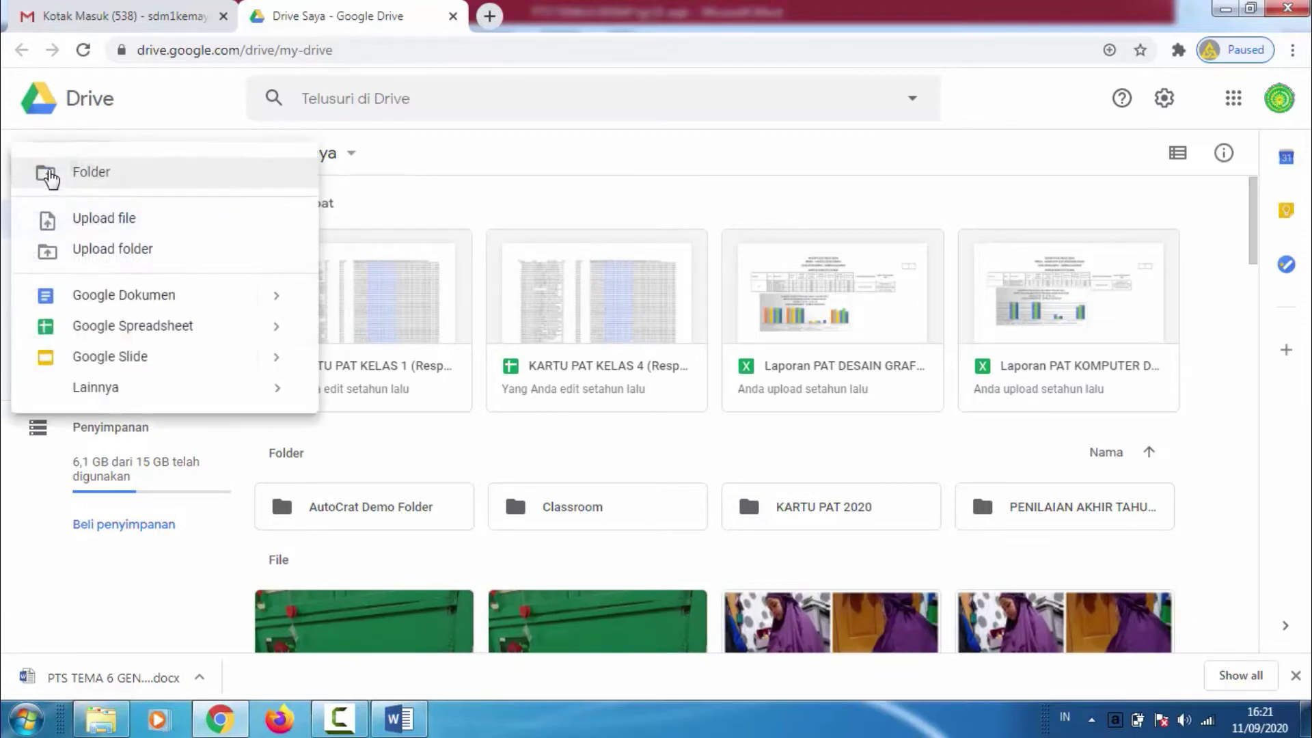
left_click(108, 180)
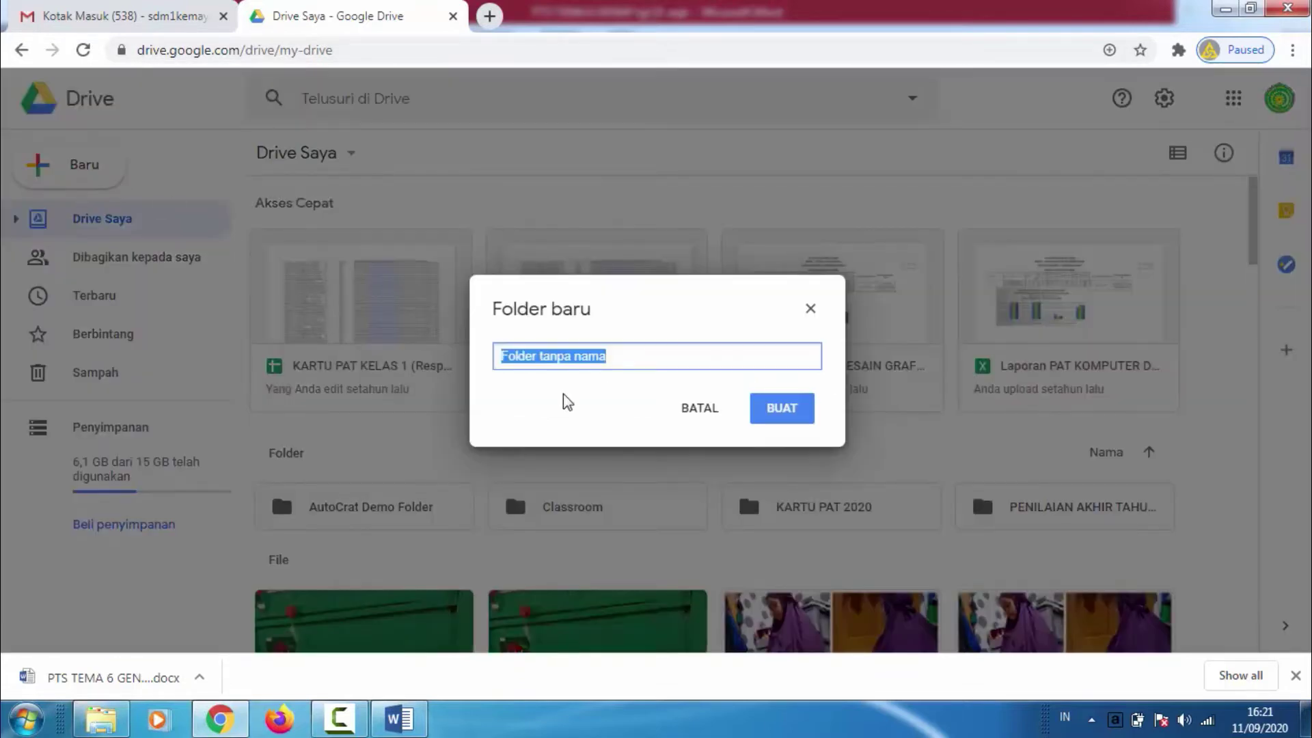
type("pts")
key("BackSpace")
key("BackSpace")
key("BackSpace")
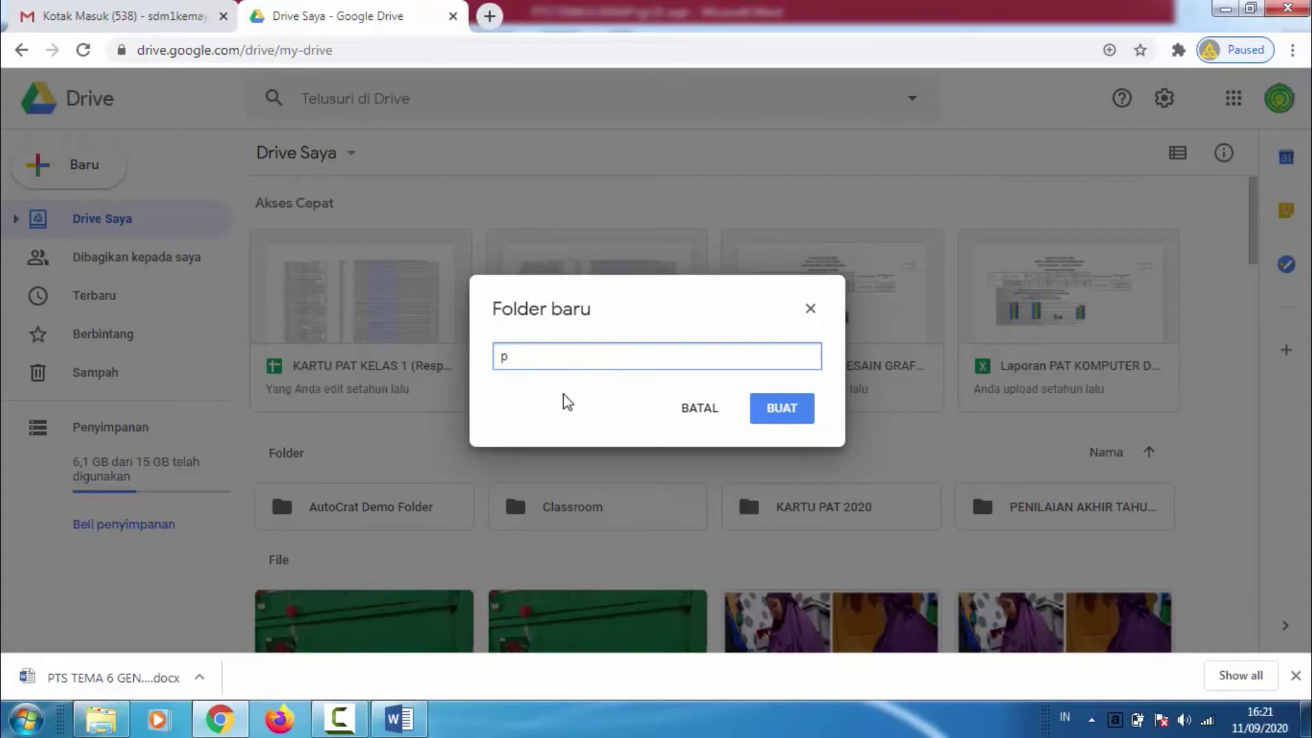
key("Caps_Lock")
type("PTS KELAS 3")
left_click(755, 409)
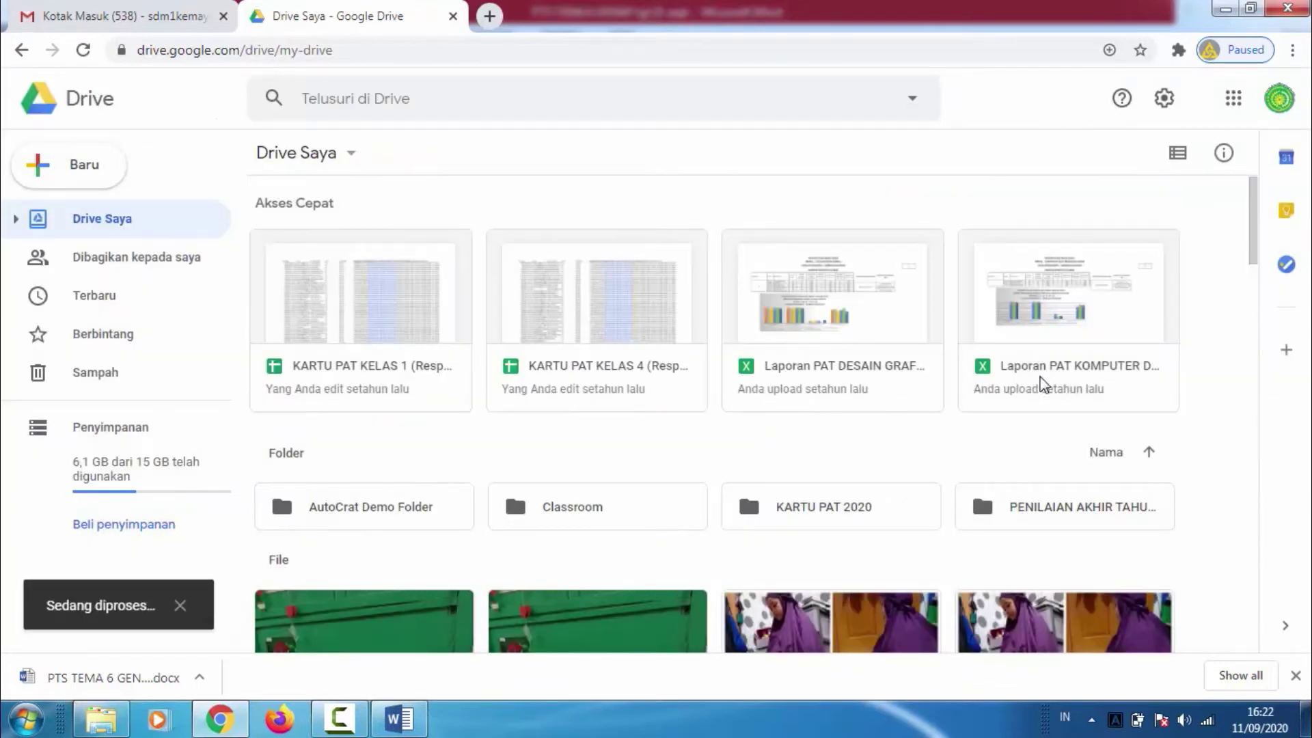
Open the PTS KELAS 3 folder and upload the Word document "PTS TEMA 6 GENAP tgl 21 sept" from drive D into it
scroll(1256, 252, "down", 1)
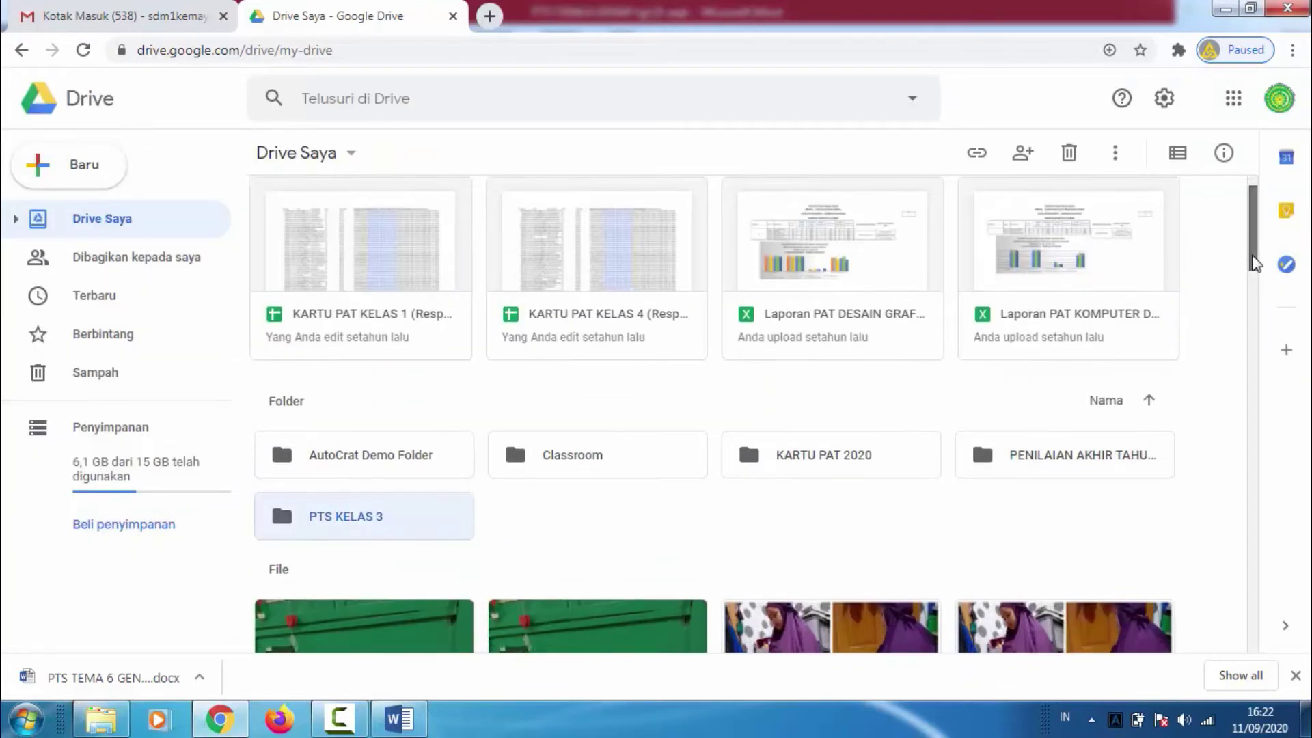
double_click(393, 499)
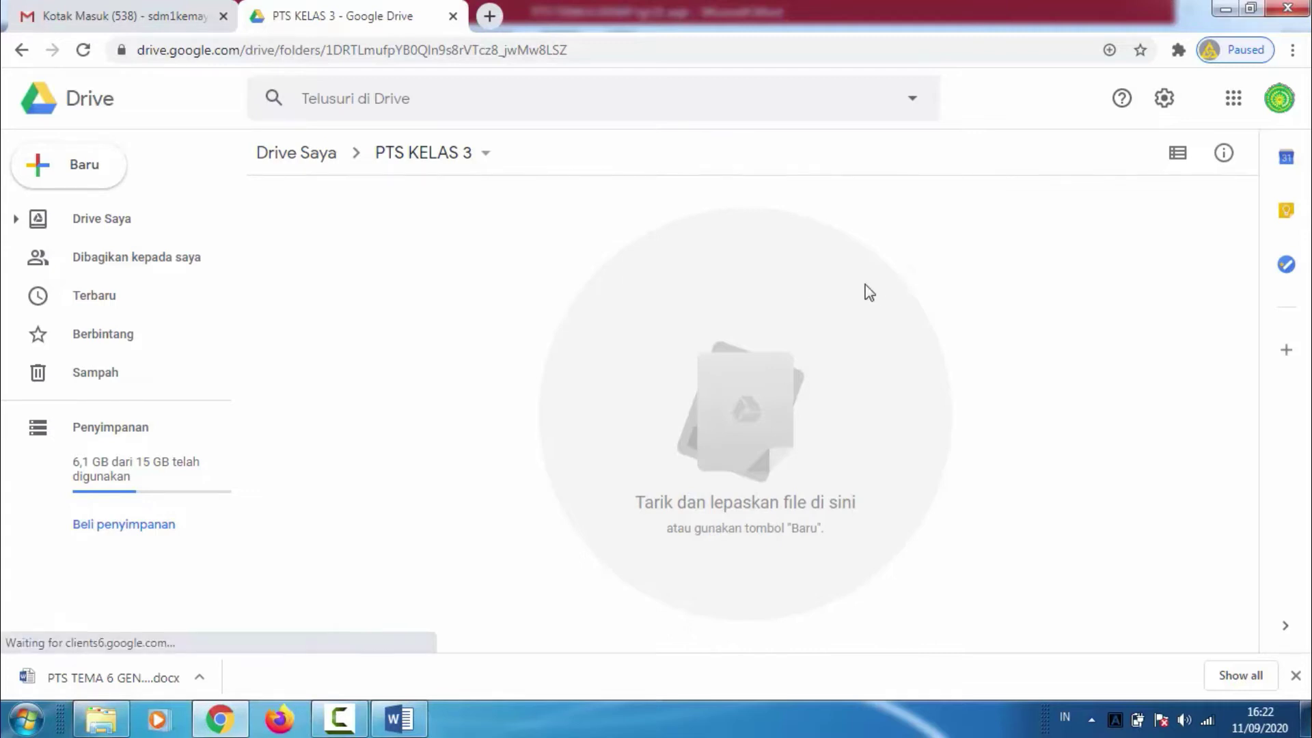
right_click(983, 302)
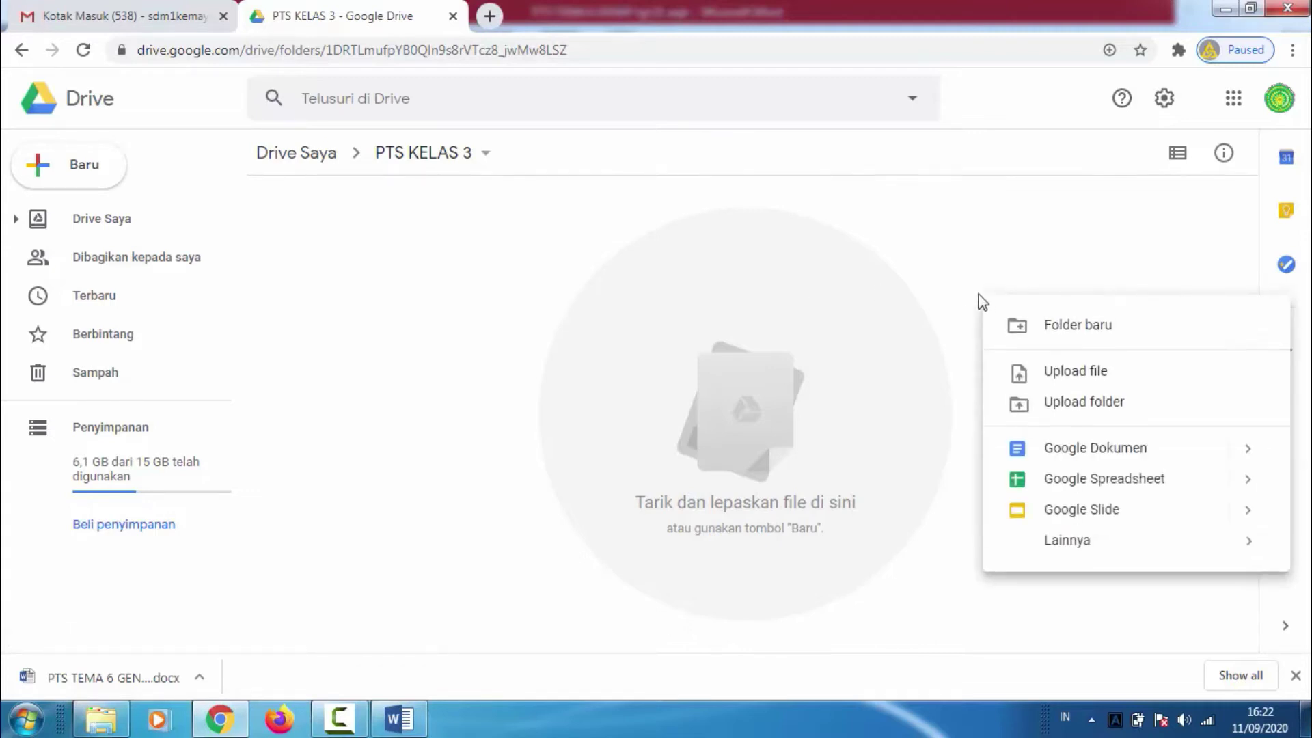
left_click(1043, 373)
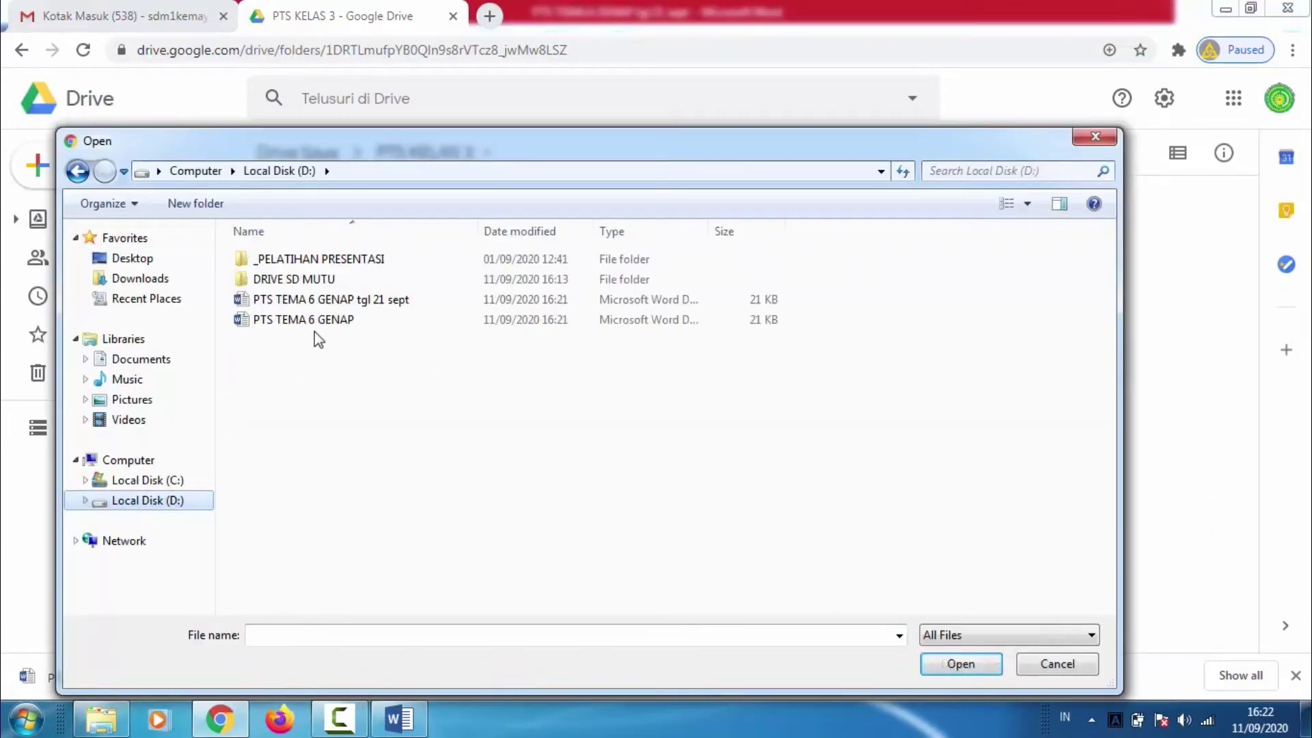
double_click(338, 302)
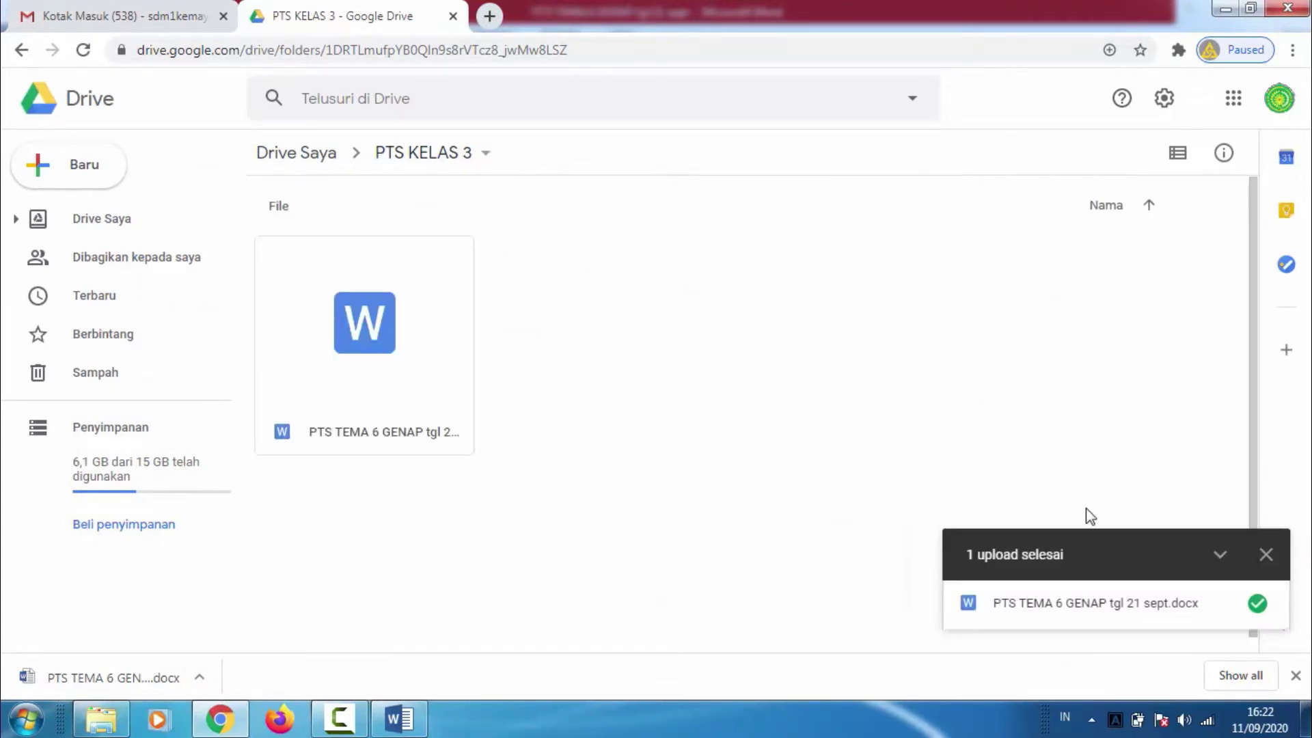
left_click(1266, 554)
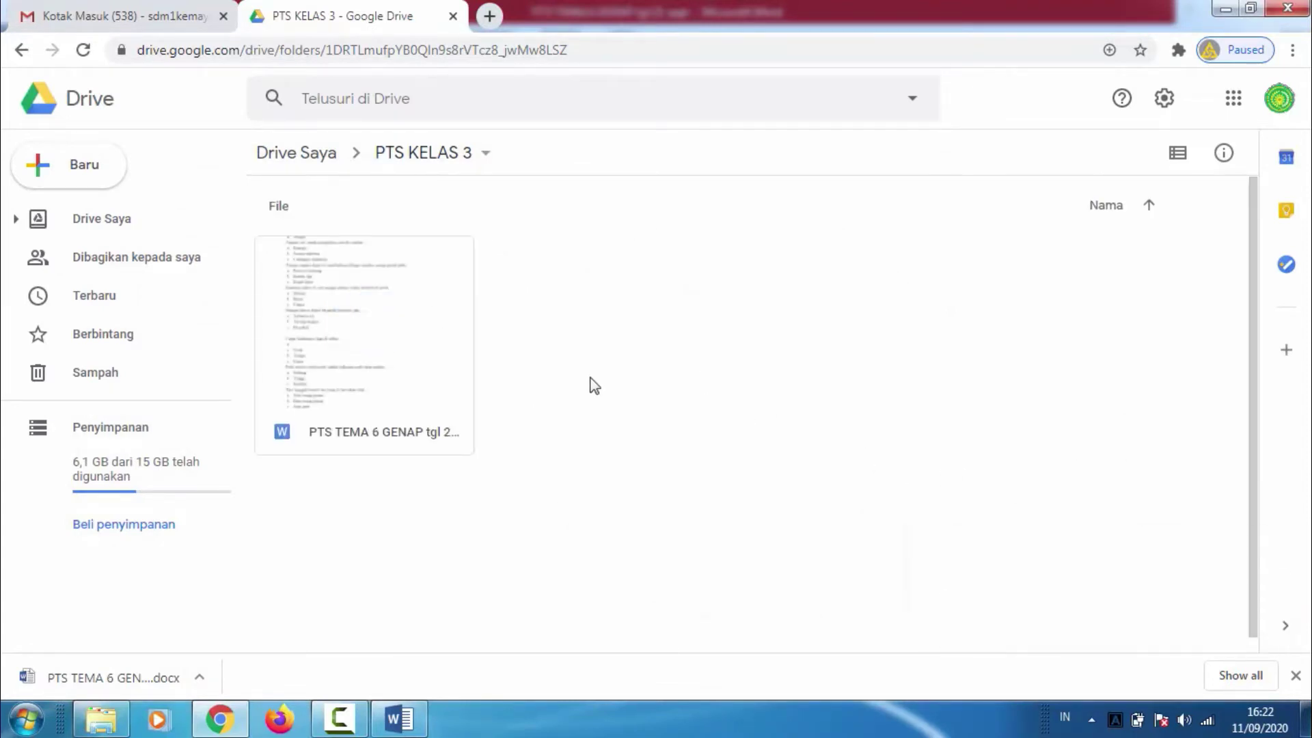
Open the uploaded "PTS TEMA 6 GENAP tgl 21 sept" document with Google Docs
left_click(373, 333)
right_click(373, 335)
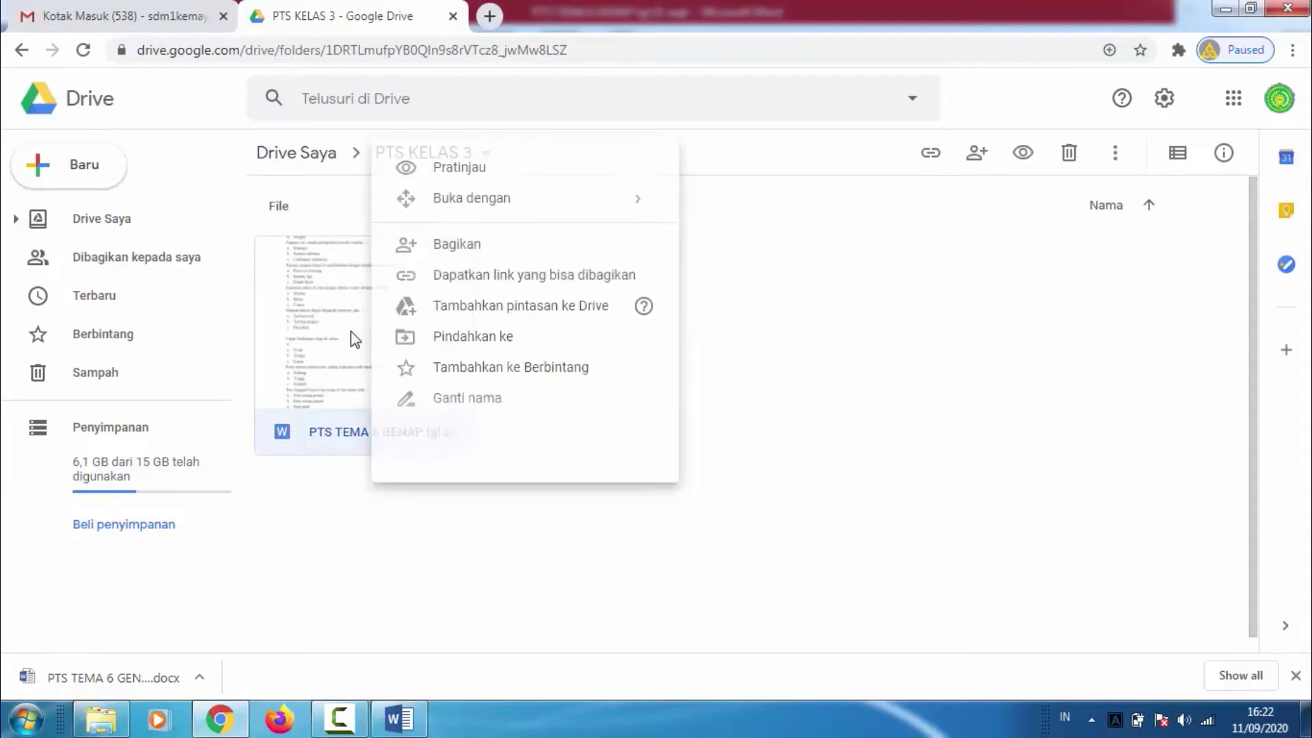
mouse_move(592, 217)
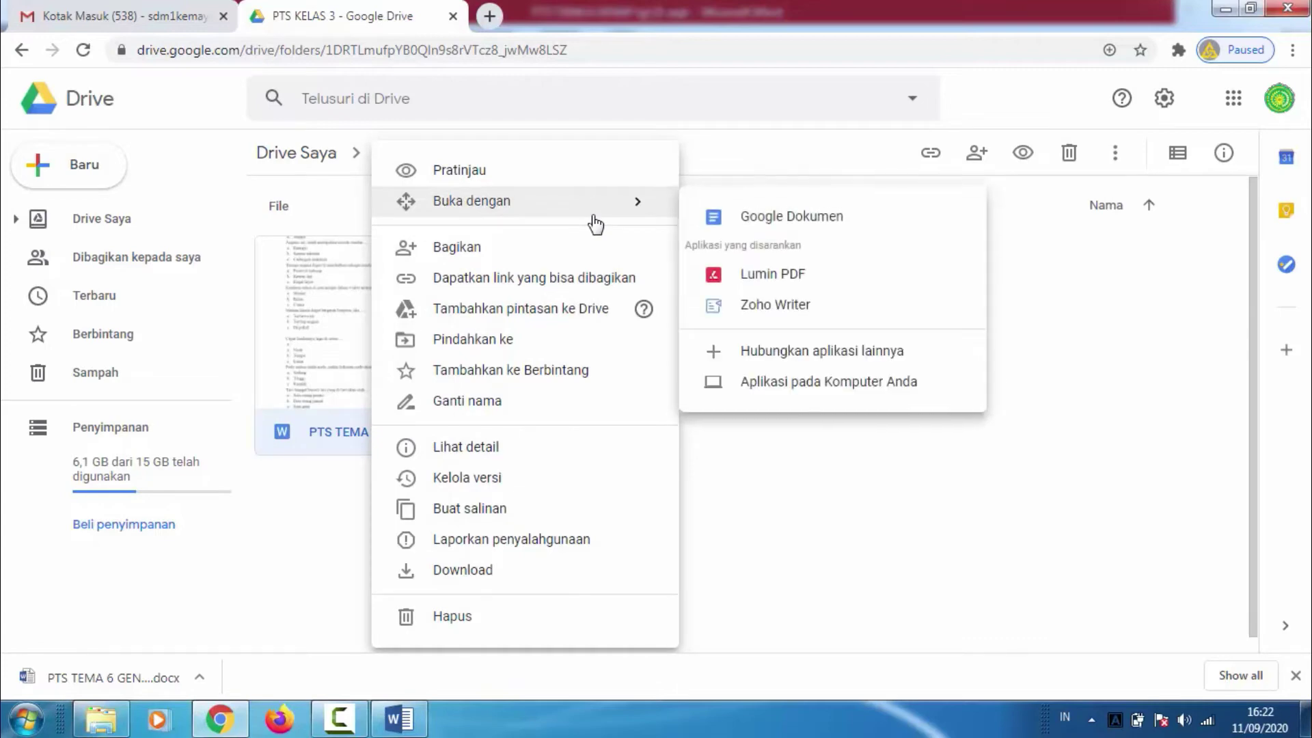
left_click(782, 218)
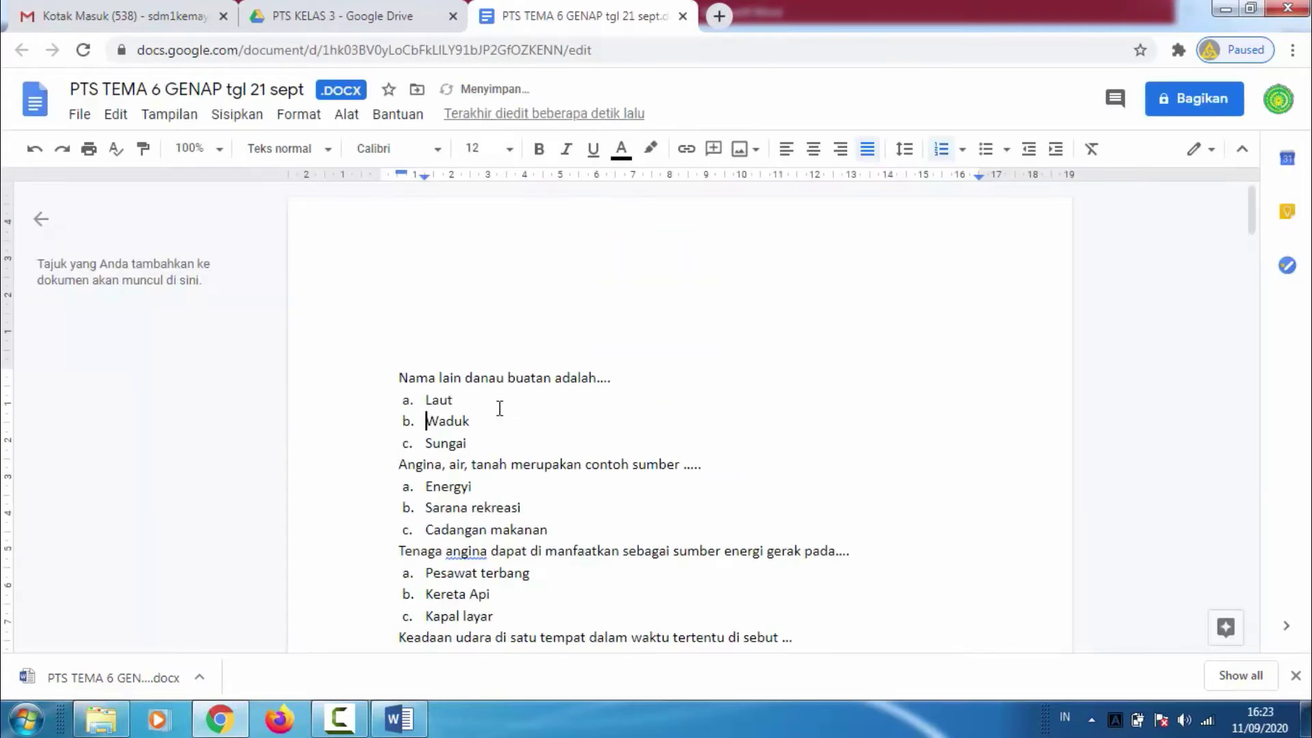
Delete the blank line between the question "Menggunakan energi untuk hal yang bergunamerupakan suatu" and its first answer option
scroll(500, 408, "down", 15)
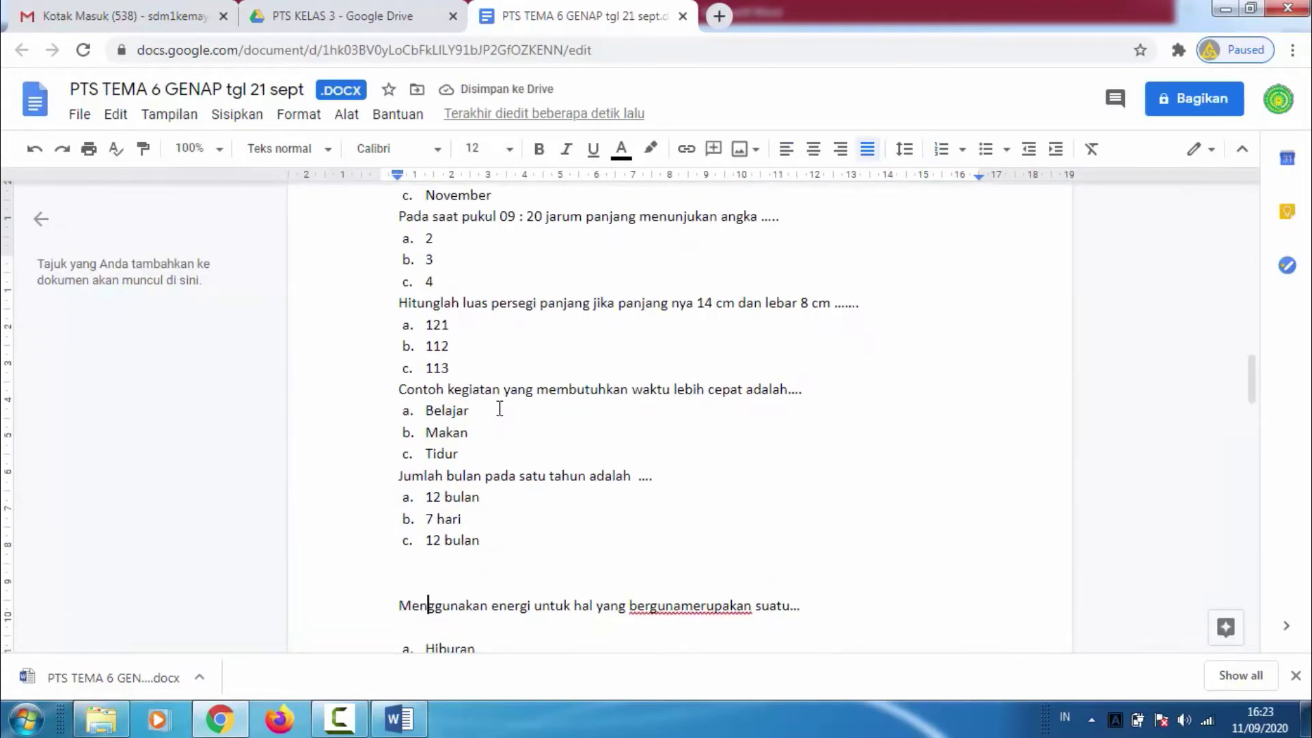
key("Delete")
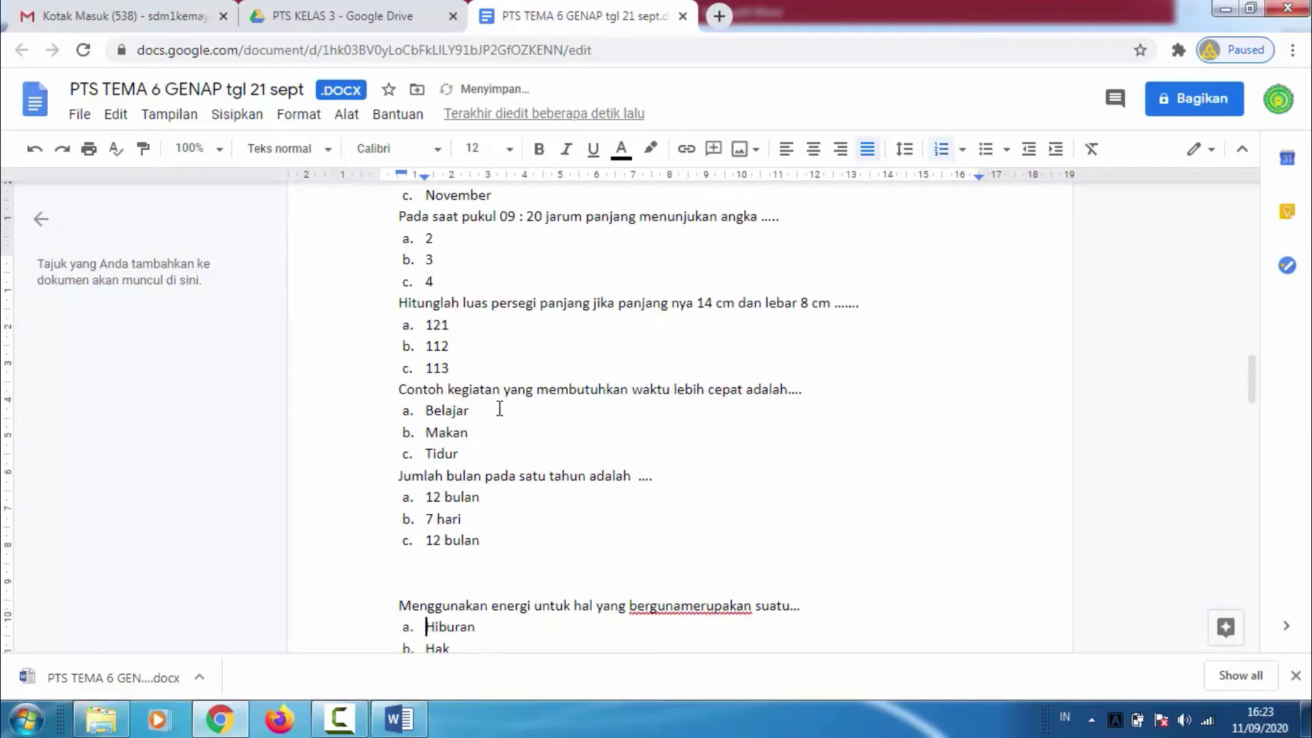
Look through the remaining questions to the end of the document for stray blank lines, and return to the beginning
key("Down")
key("Down")
key("Down")
key("Down")
key("Down")
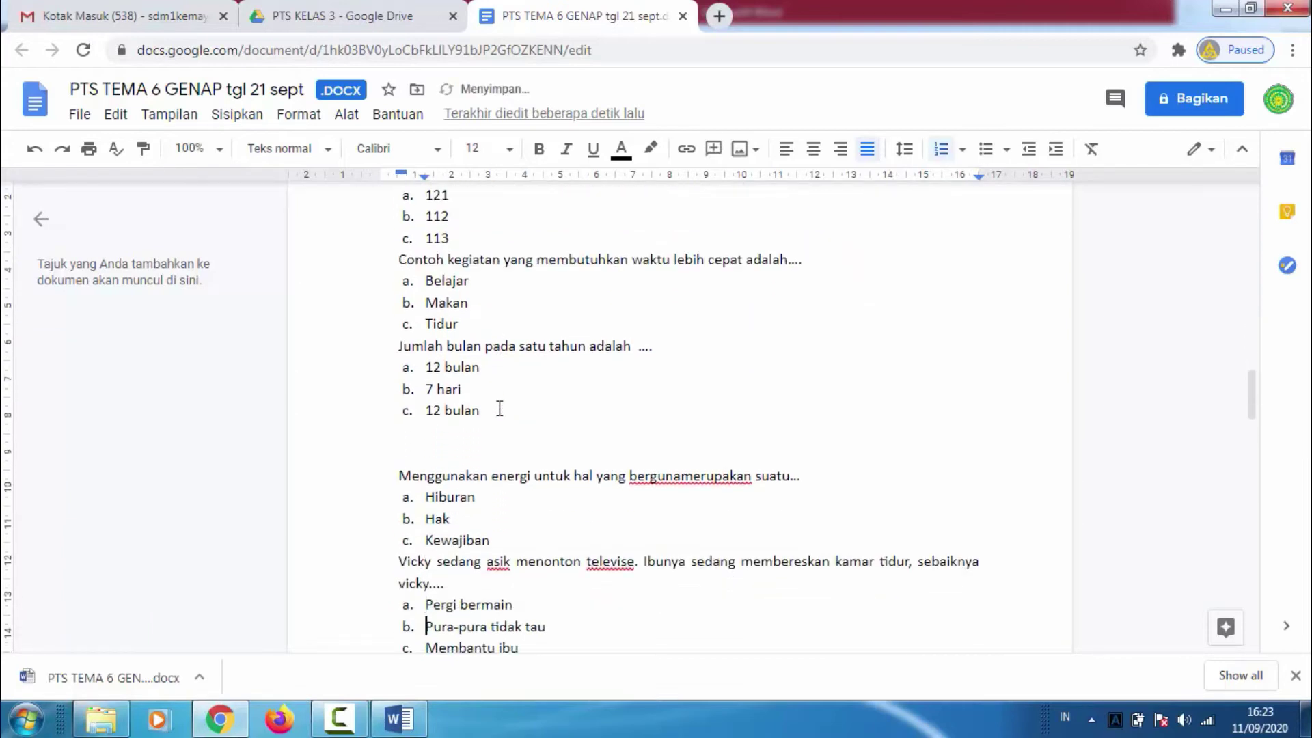
key("Down")
key("Down")
key("Down")
key("Down")
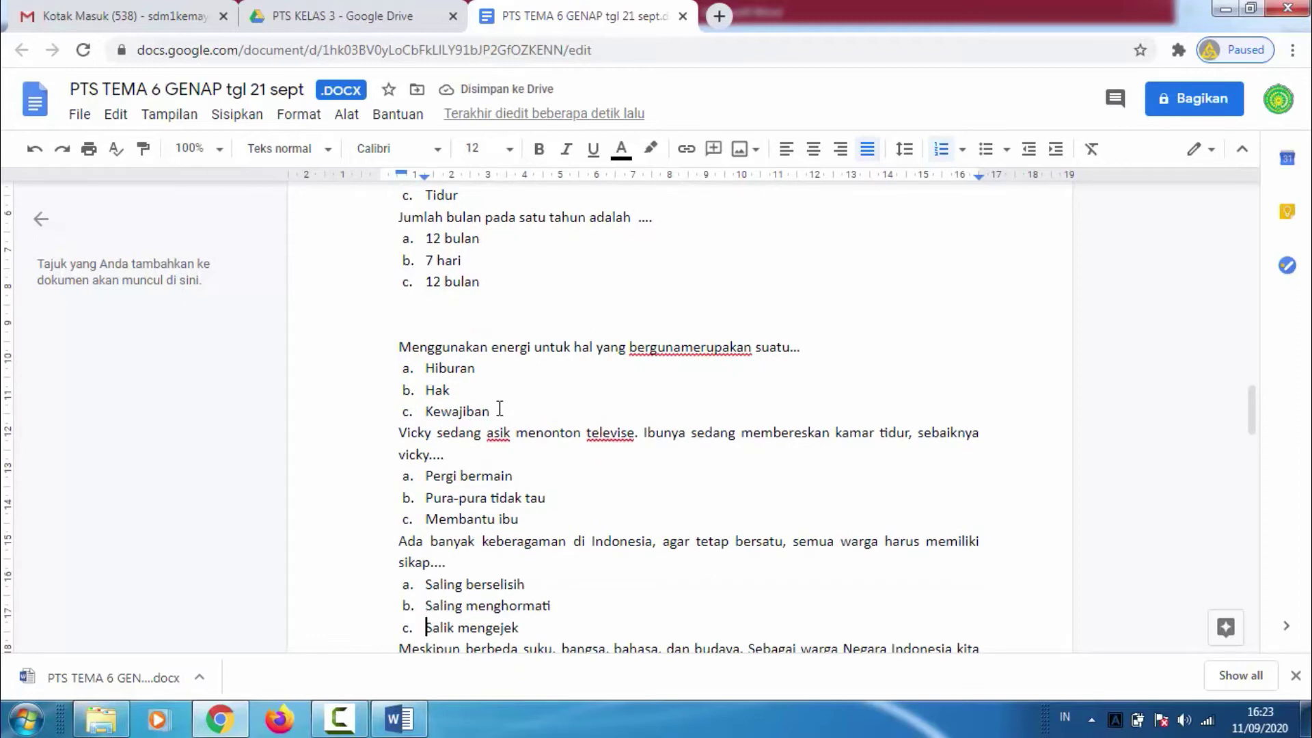
key("Down")
key("Down")
key("Down")
key("Down")
key("Down")
key("Down")
key("Down")
key("Down")
key("Down")
key("Down")
key("Down")
key("Down")
key("Down")
key("Down")
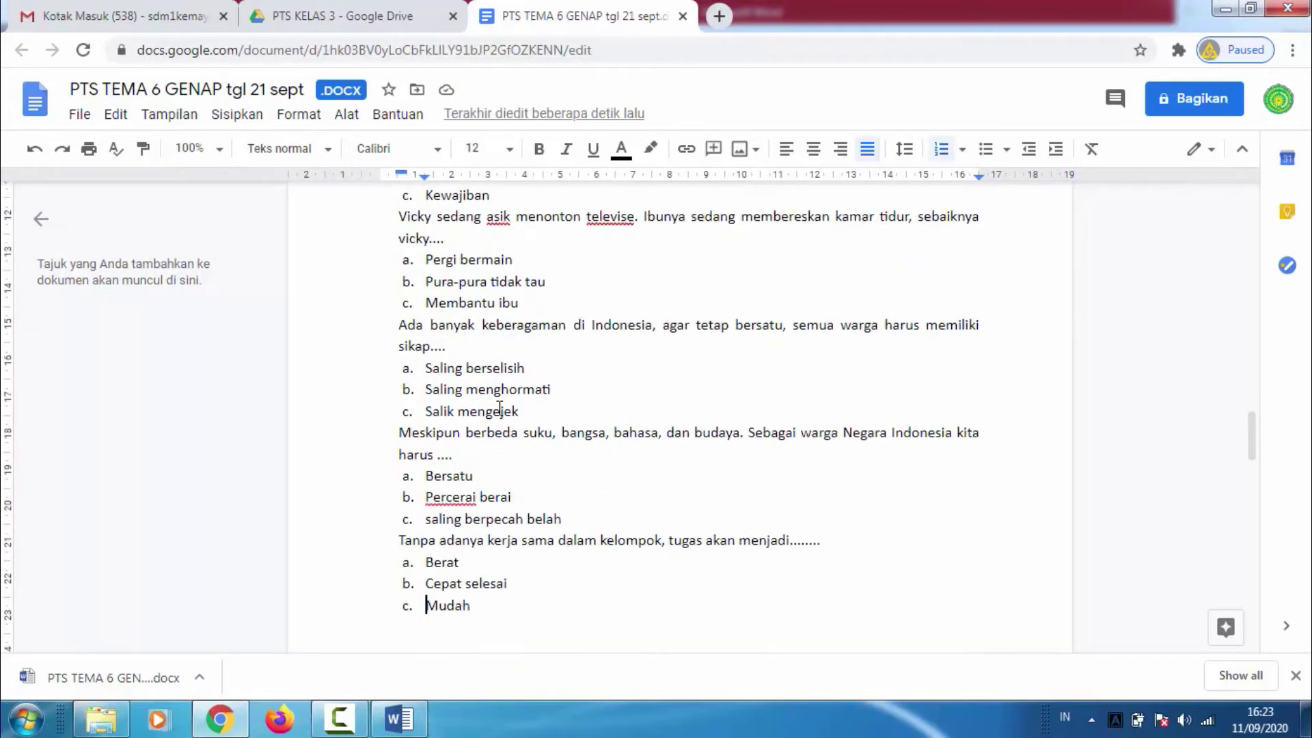
key("Down")
key("Down")
key("Down")
key("Down")
key("Down")
key("Down")
key("Down")
key("Down")
key("Down")
key("Down")
key("Down")
key("Down")
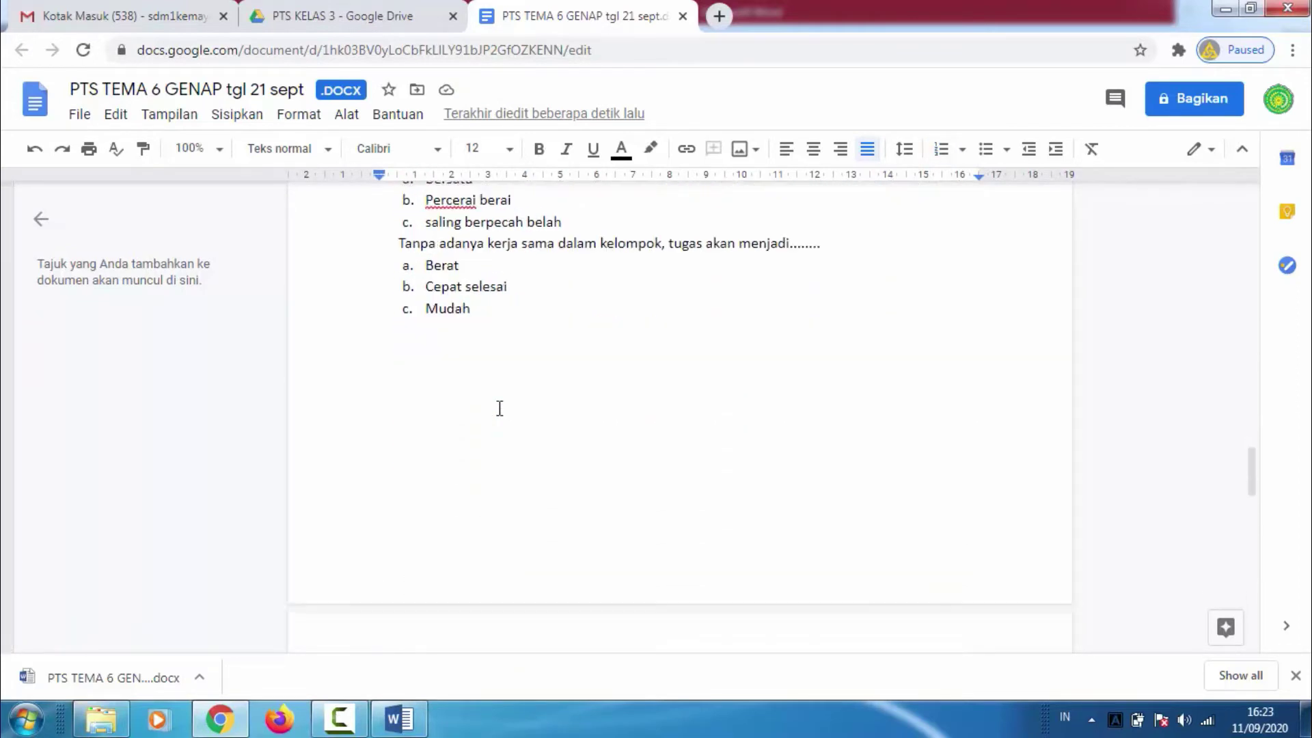
key("ctrl+Home")
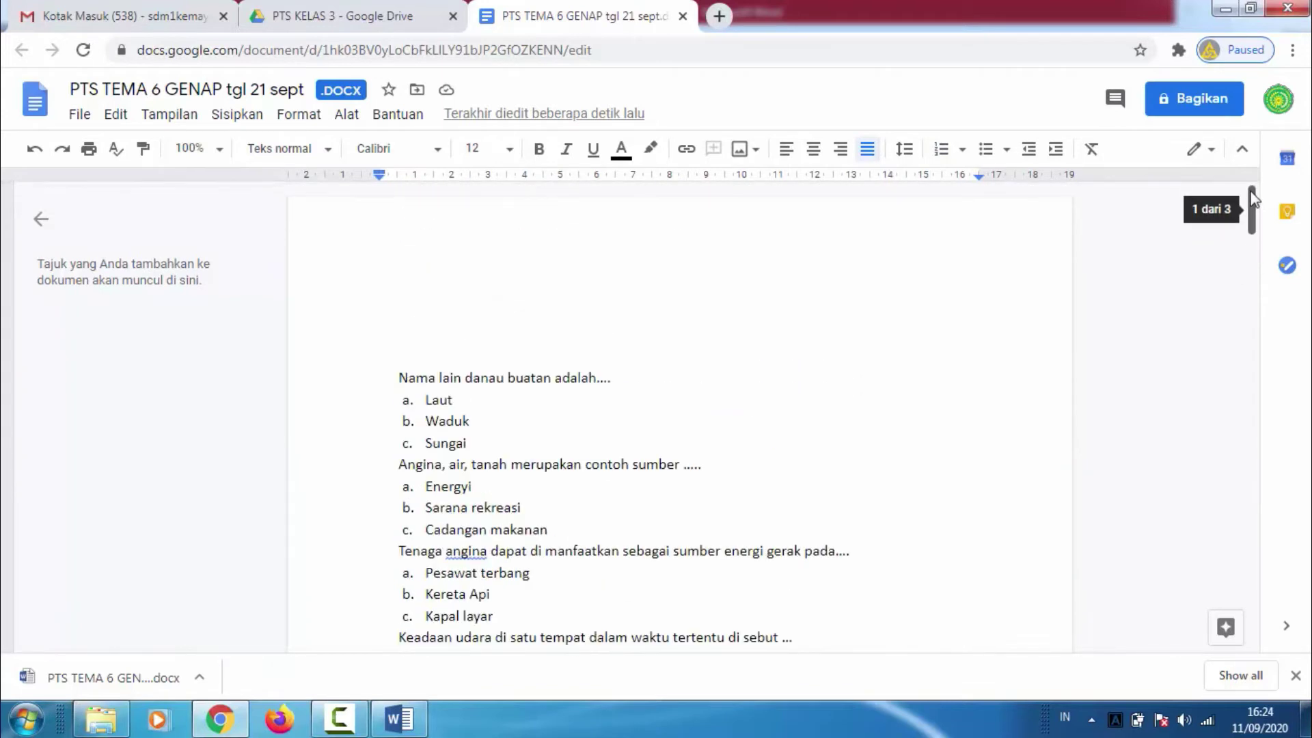
Save the exam as a native Google Docs document, and close both document tabs to return to the PTS KELAS 3 folder
left_click(80, 115)
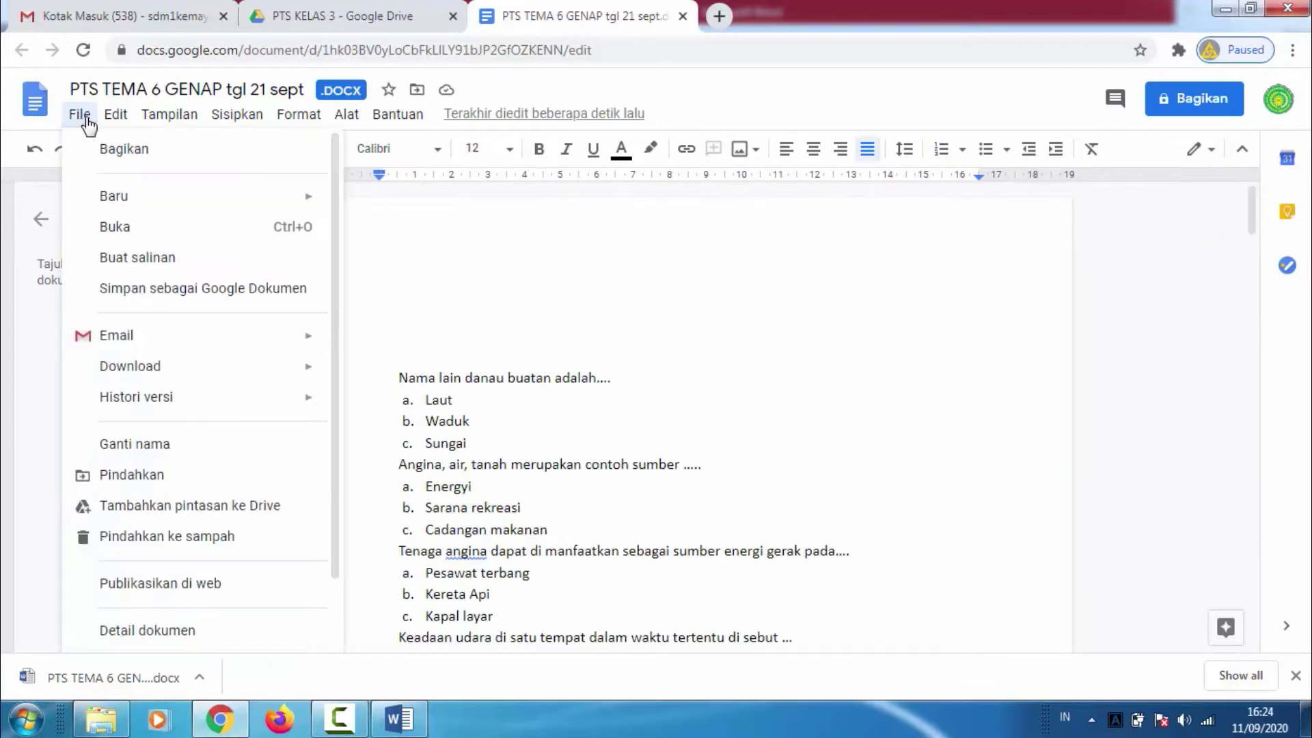
left_click(220, 294)
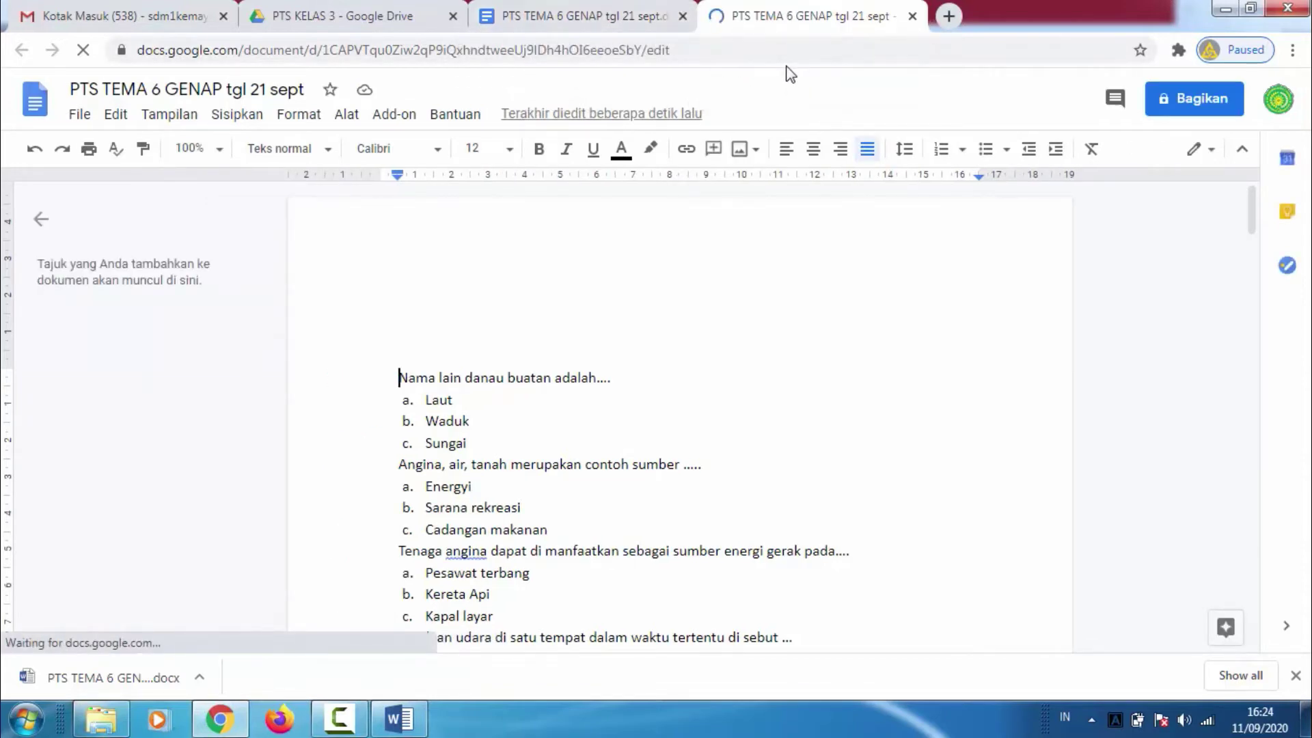
left_click(683, 16)
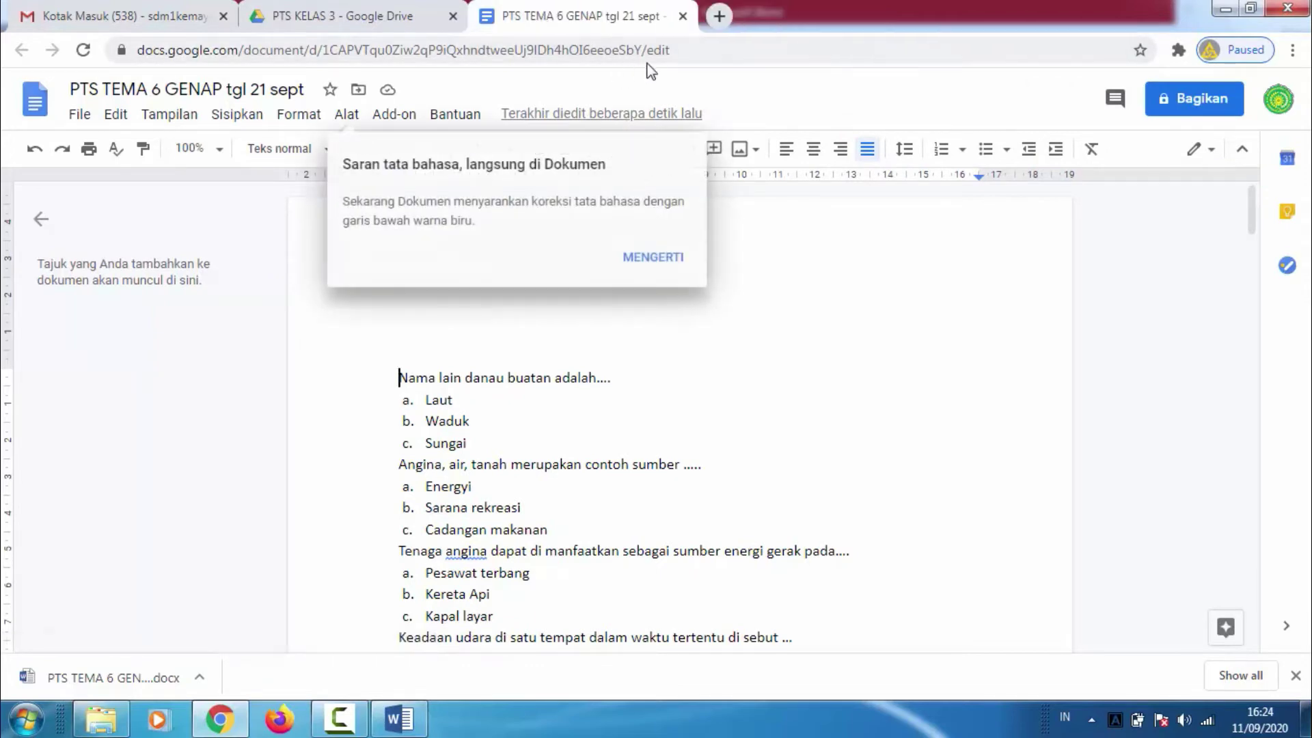
left_click(683, 16)
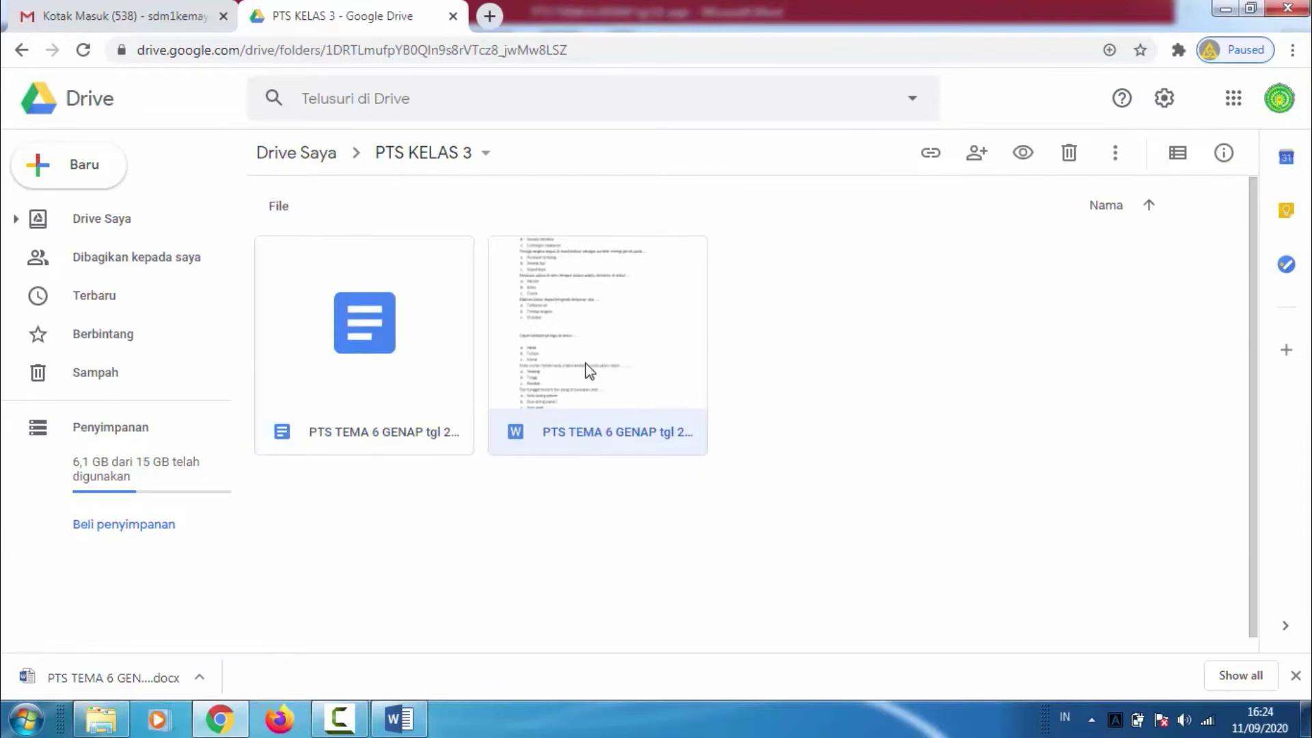
left_click(774, 436)
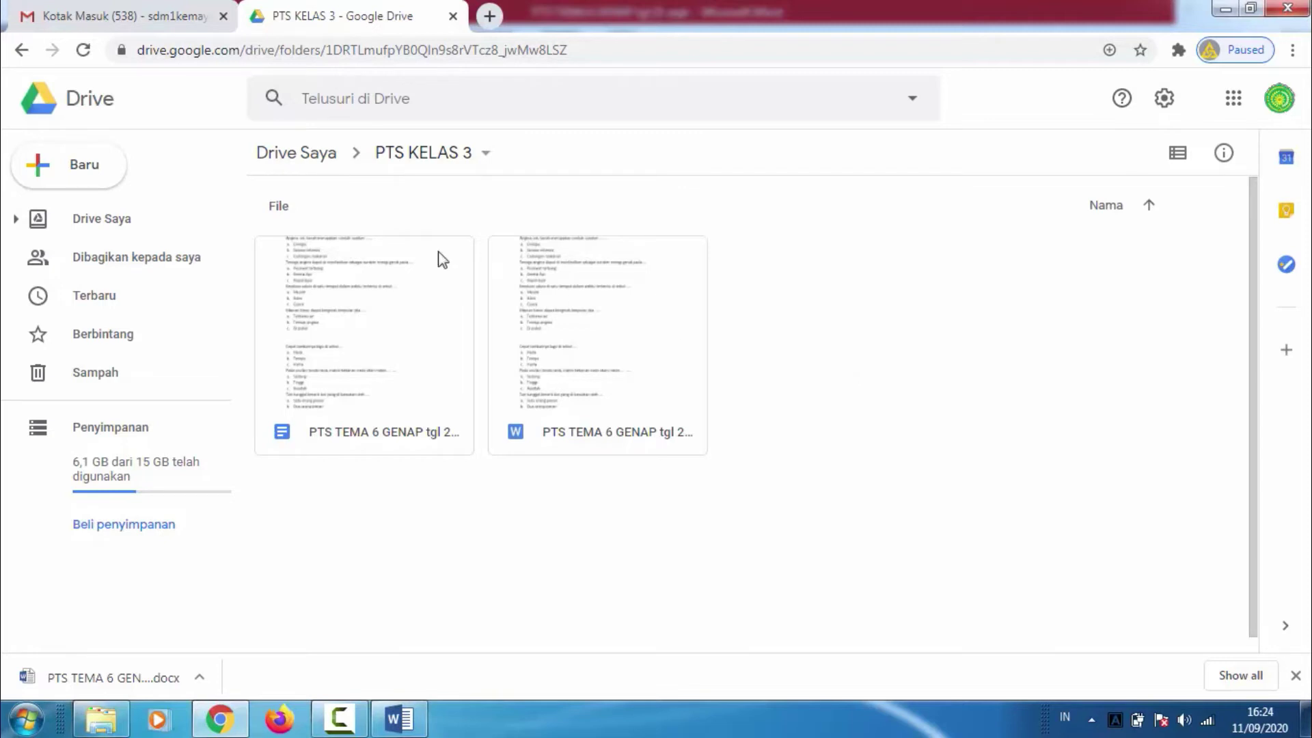
Create a blank Google Form in the PTS KELAS 3 folder
left_click(111, 162)
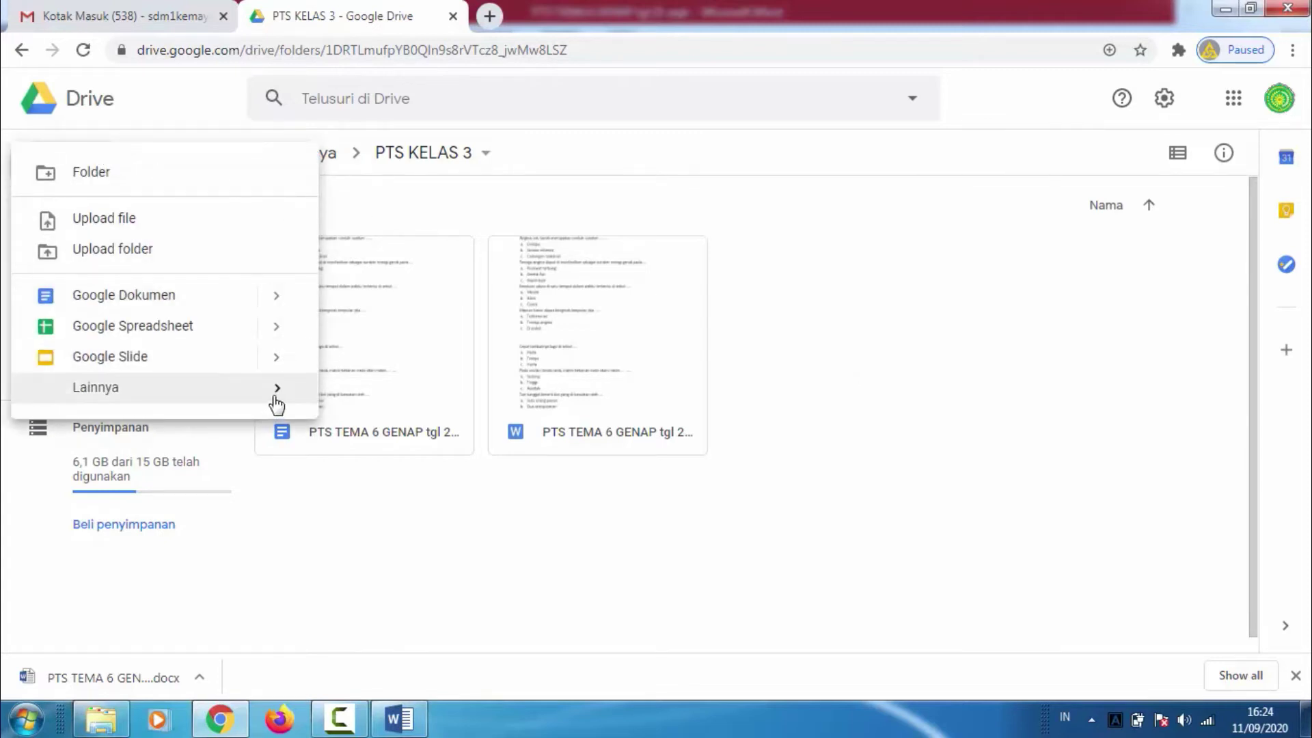
mouse_move(277, 389)
left_click(430, 404)
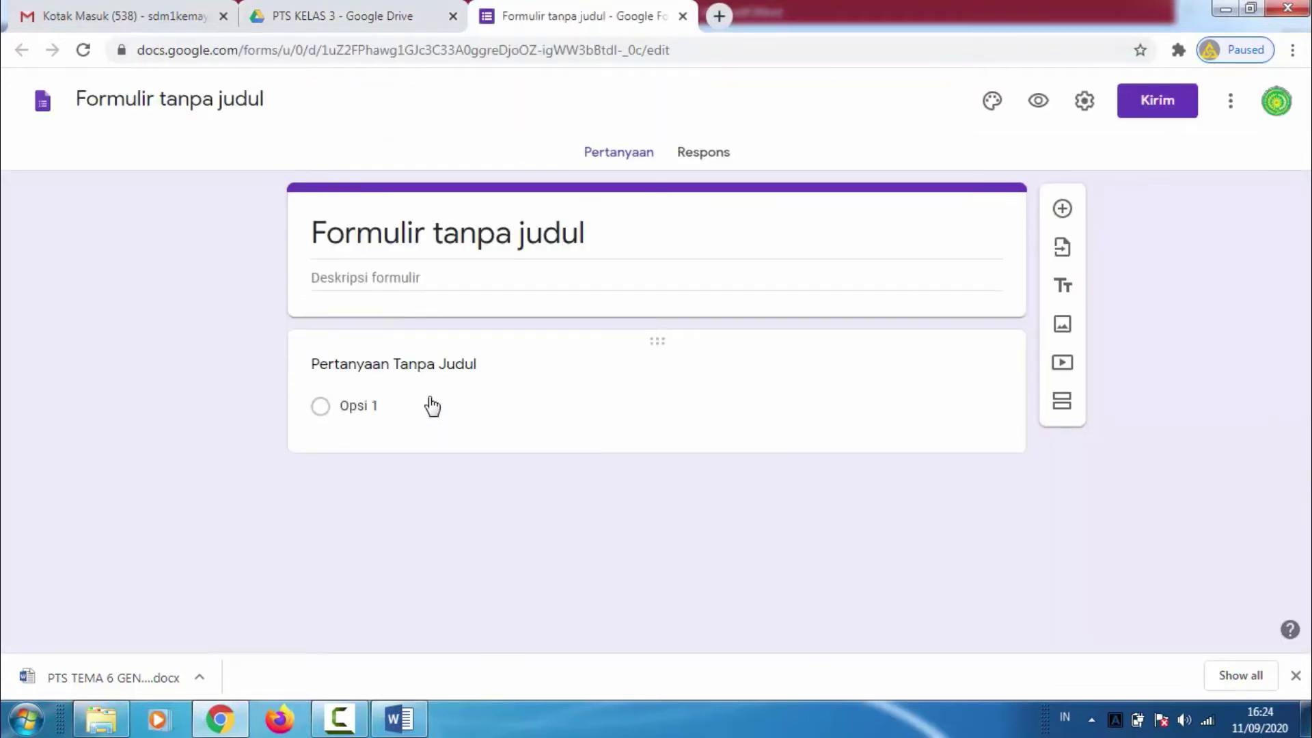
Rename the form "TEMATIK KELAS 3" and give its heading the same title
left_click(257, 104)
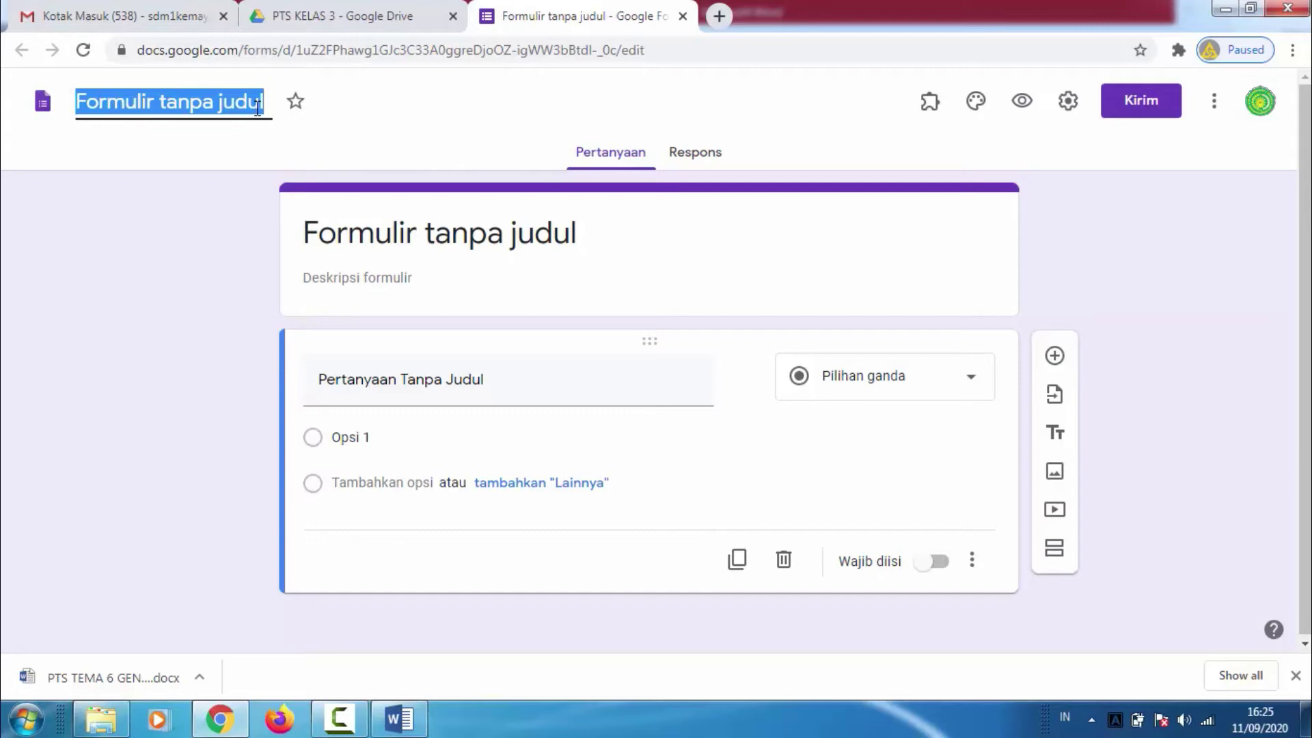
type("TE")
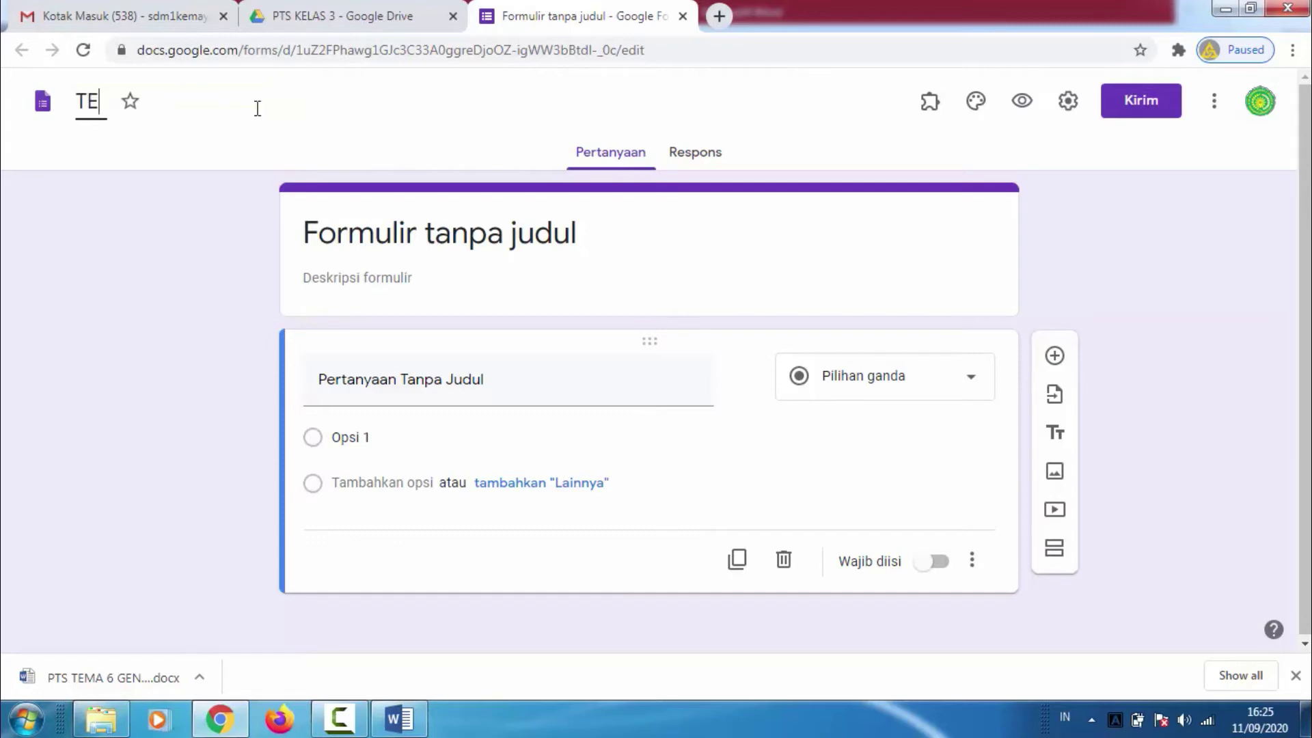
type("MATIK KELAS")
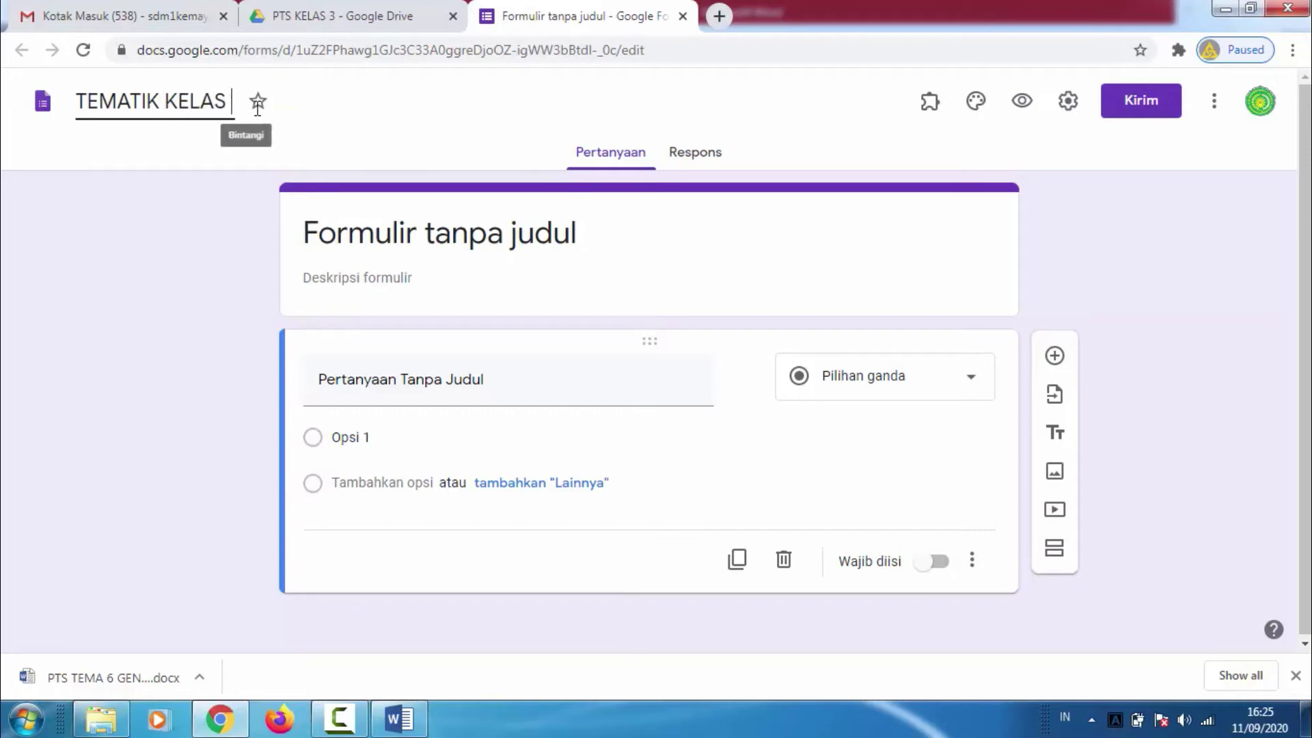
type(" 3")
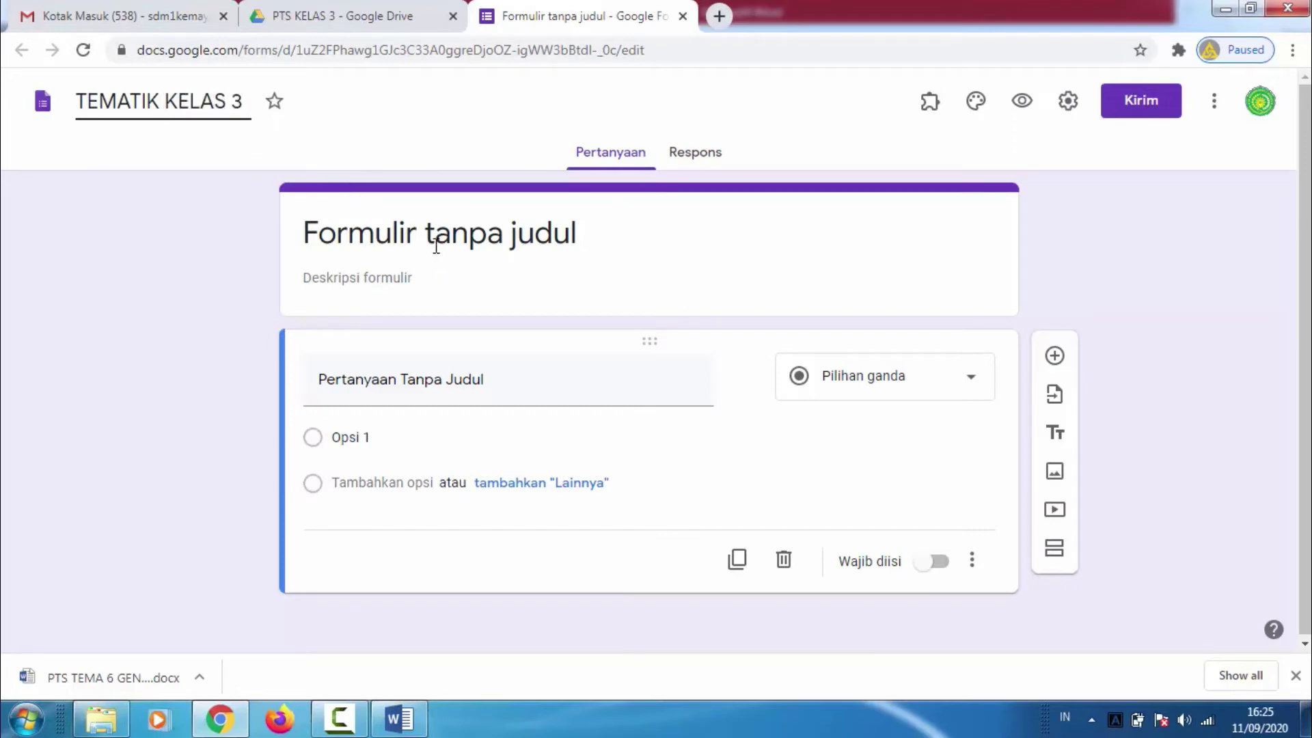
key("ctrl+a")
left_click(408, 237)
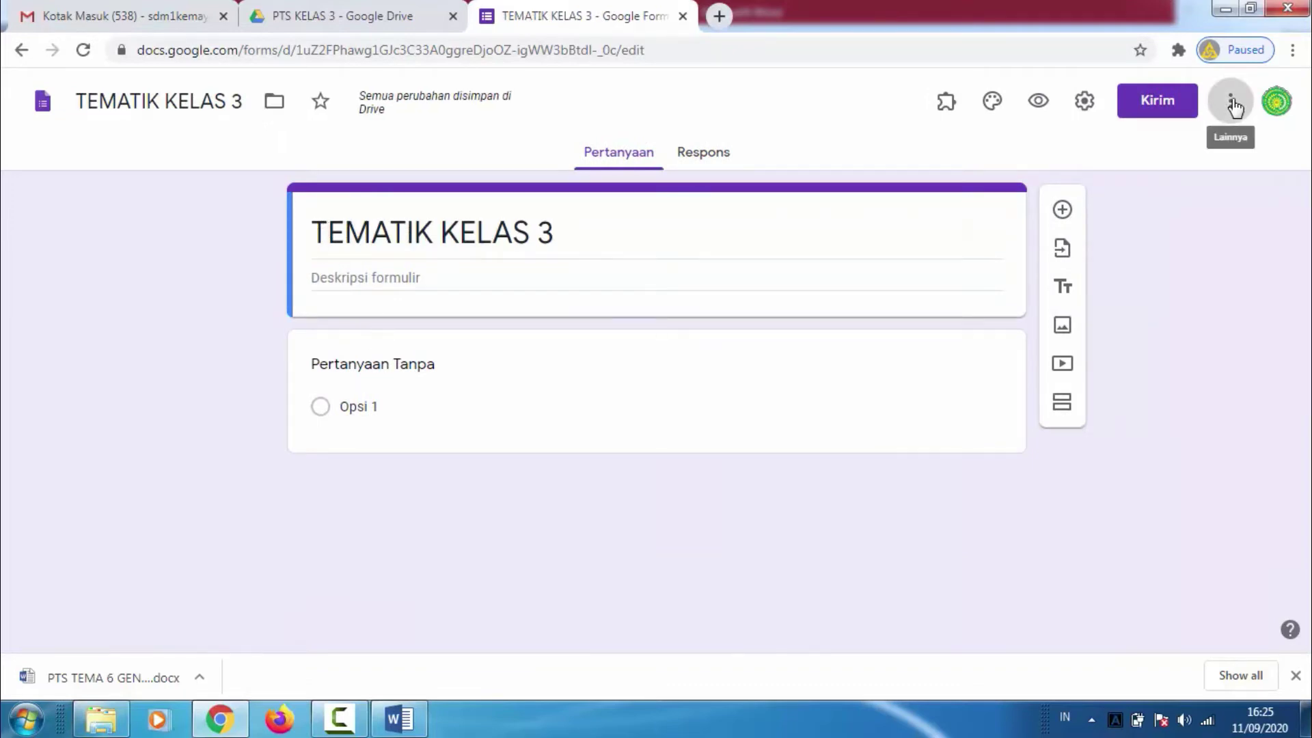
Search the form add-on marketplace for "FROM BUILDER"
left_click(1231, 102)
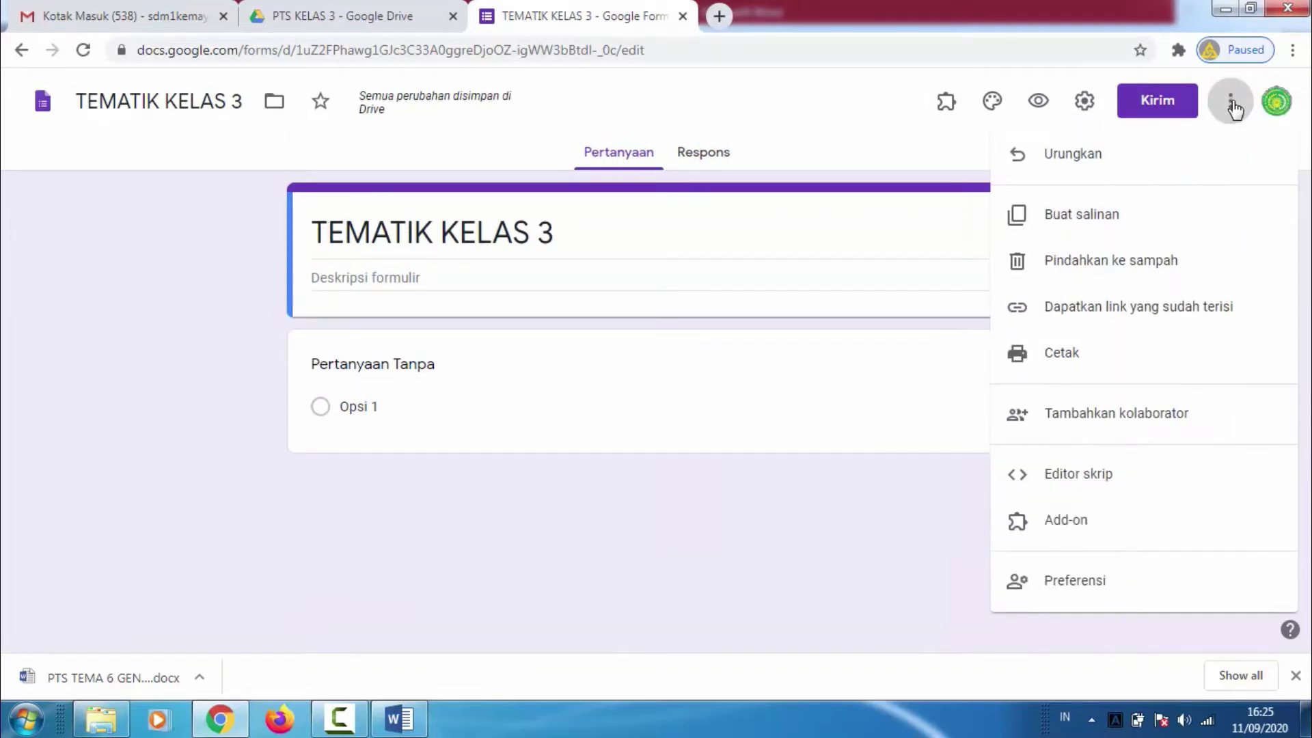
left_click(1084, 523)
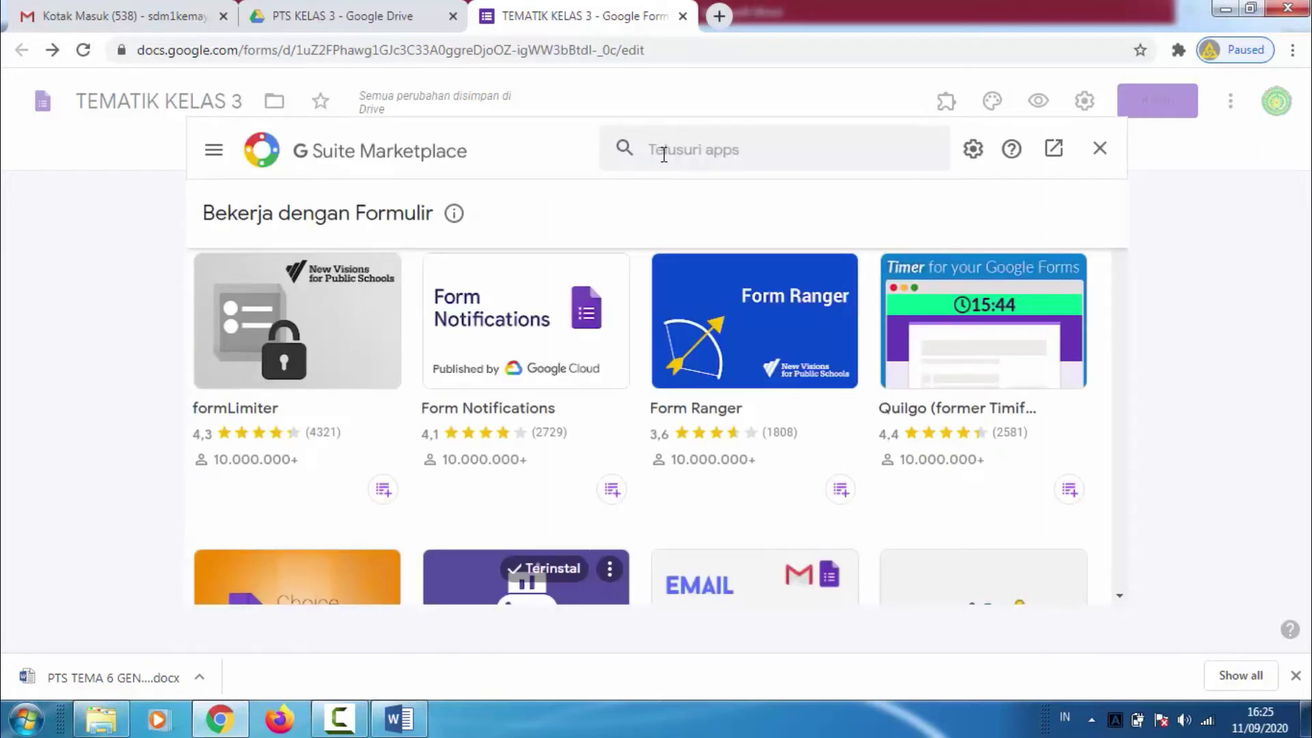
left_click(664, 153)
type("FROM")
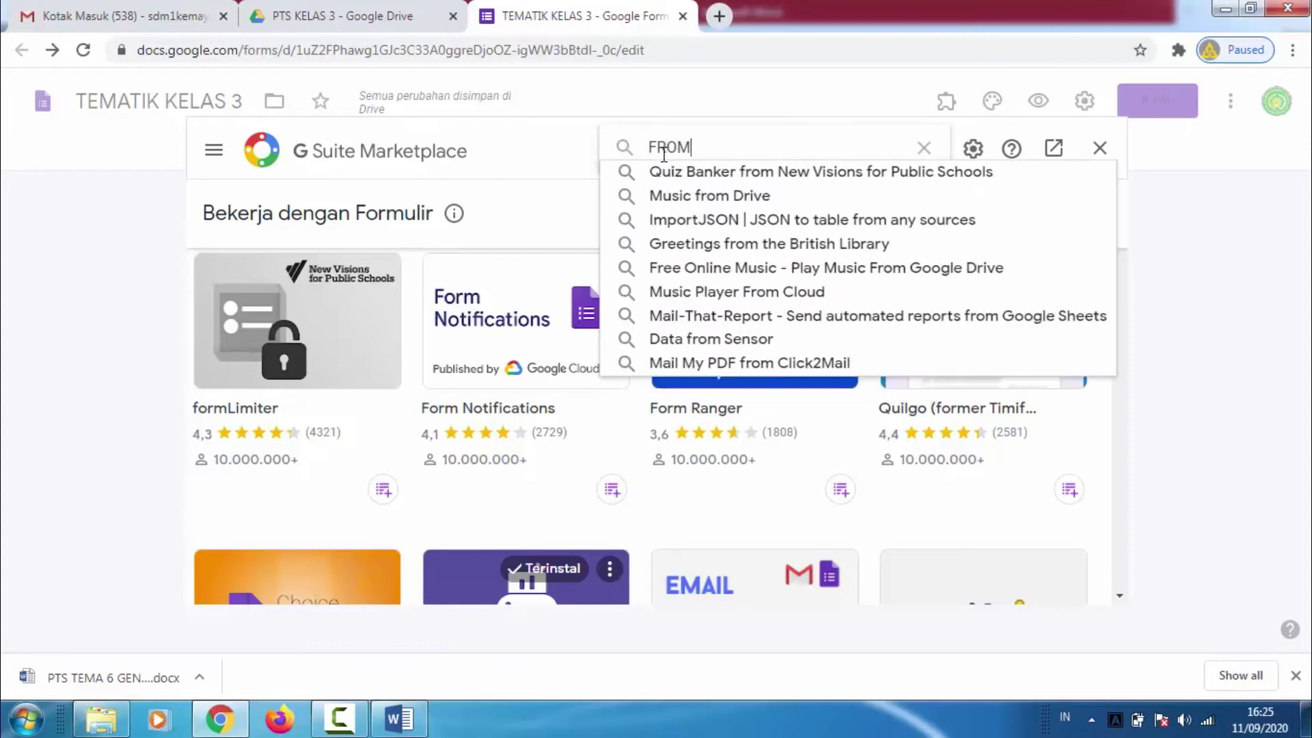
type(" BUIL")
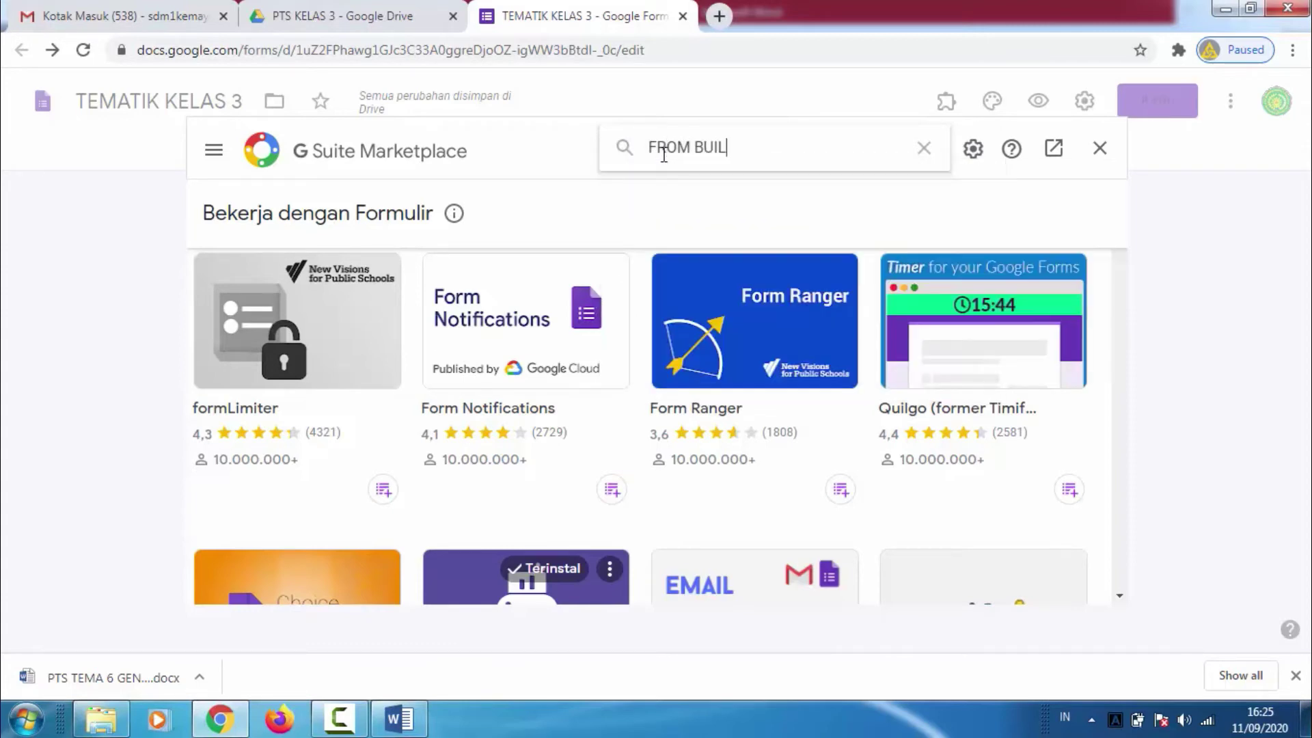
type("DER")
key("Return")
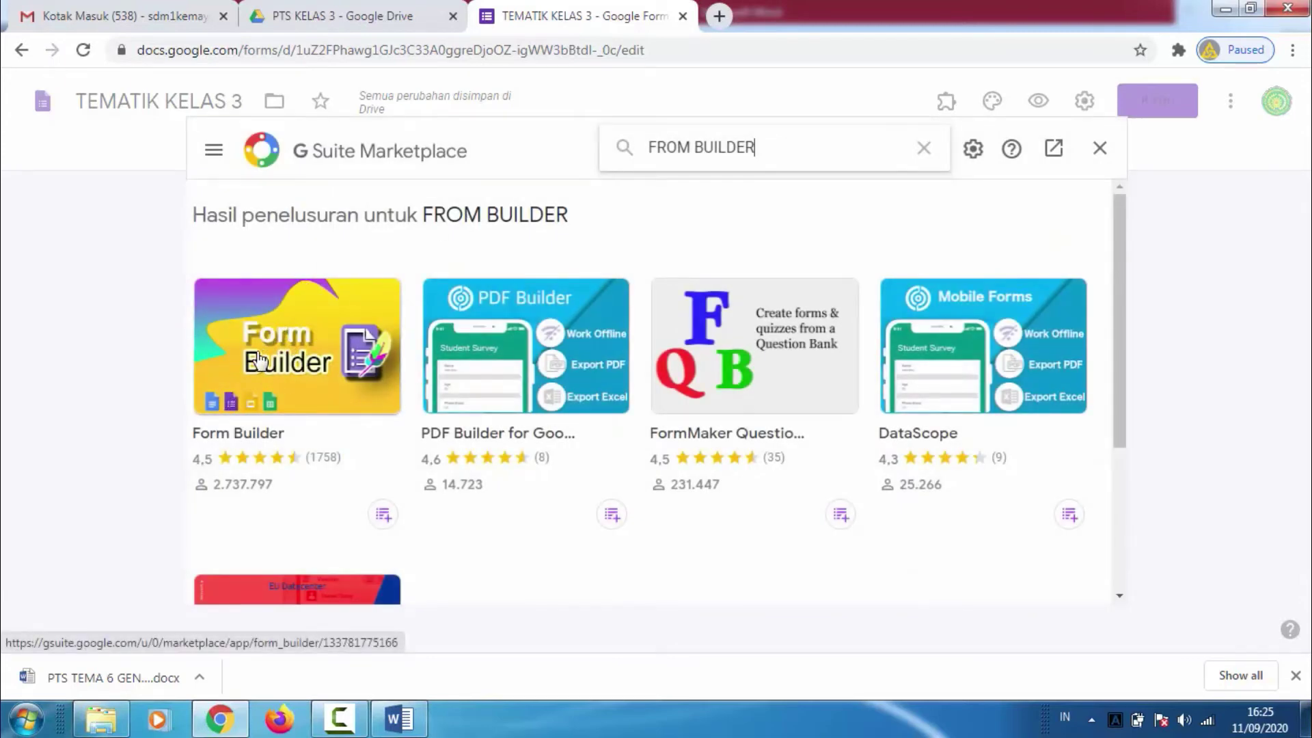
Install the Form Builder add-on by Jivrus Technologies, grant it access to the school's Google account, and close the marketplace
left_click(283, 345)
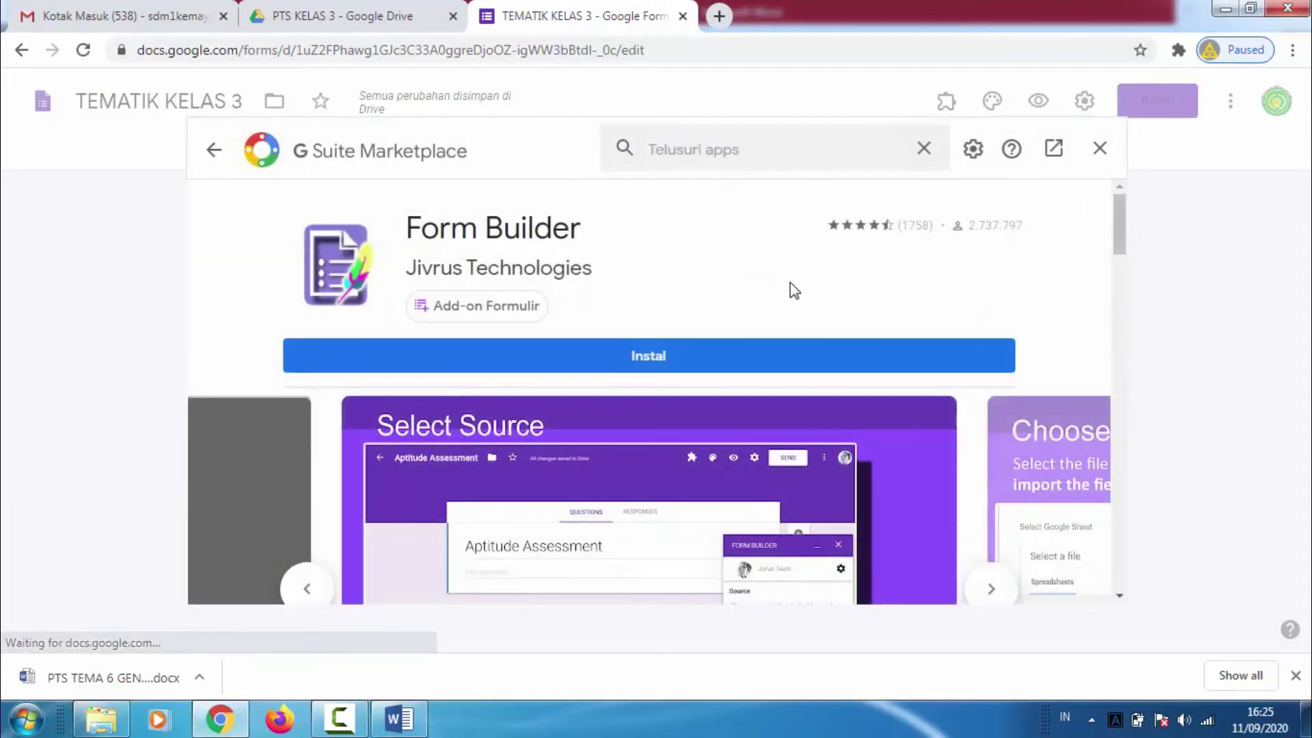
left_click(654, 368)
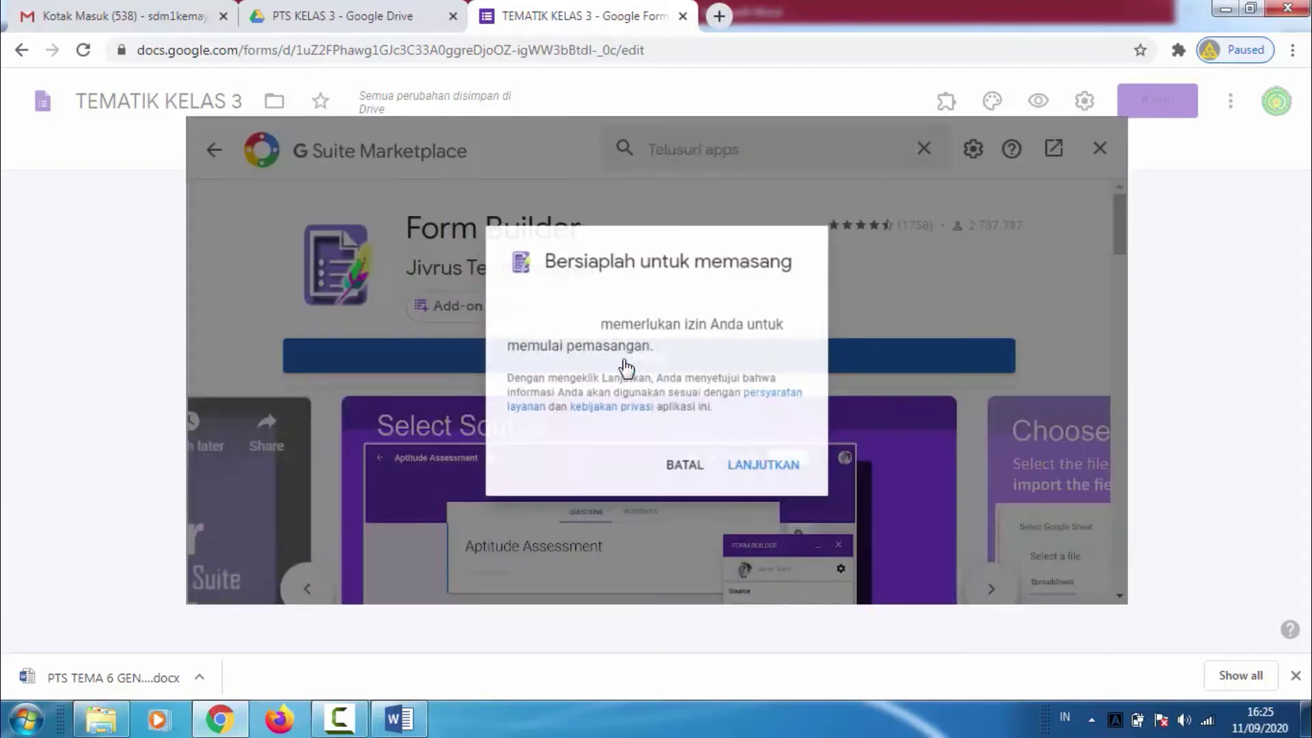
left_click(757, 479)
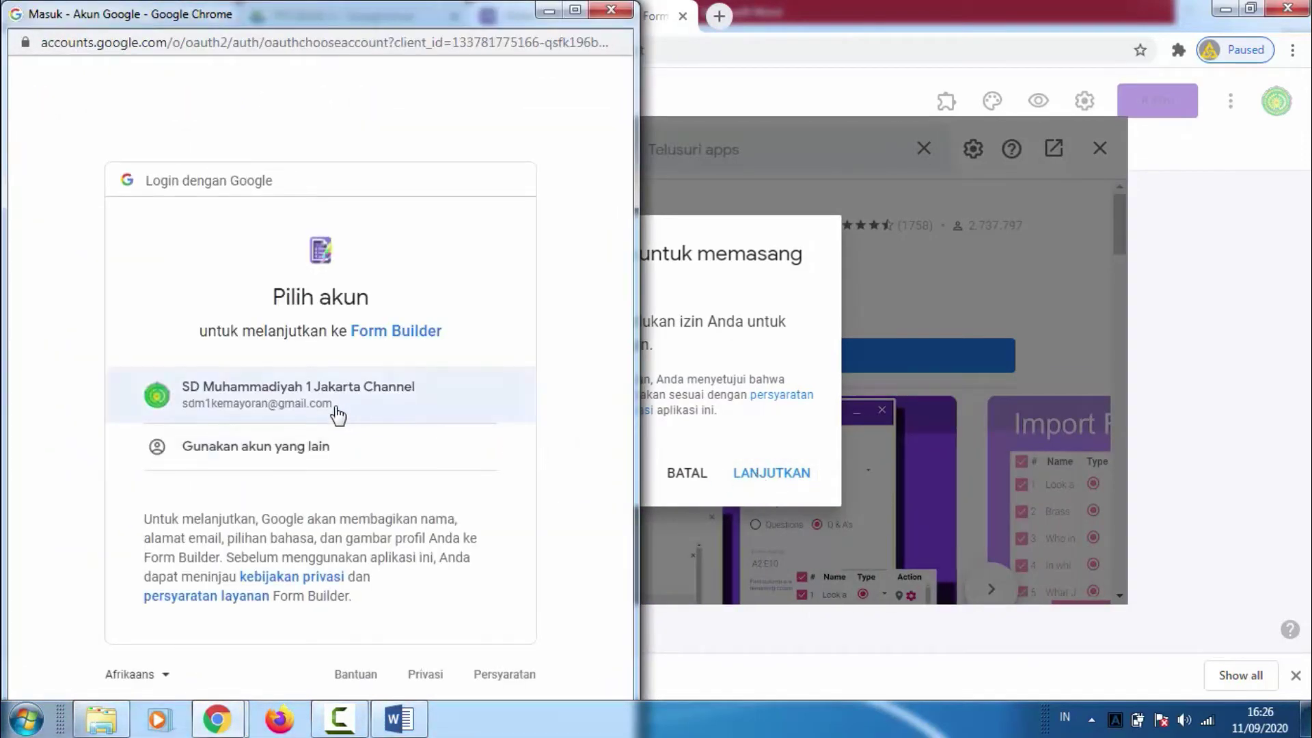
left_click(338, 413)
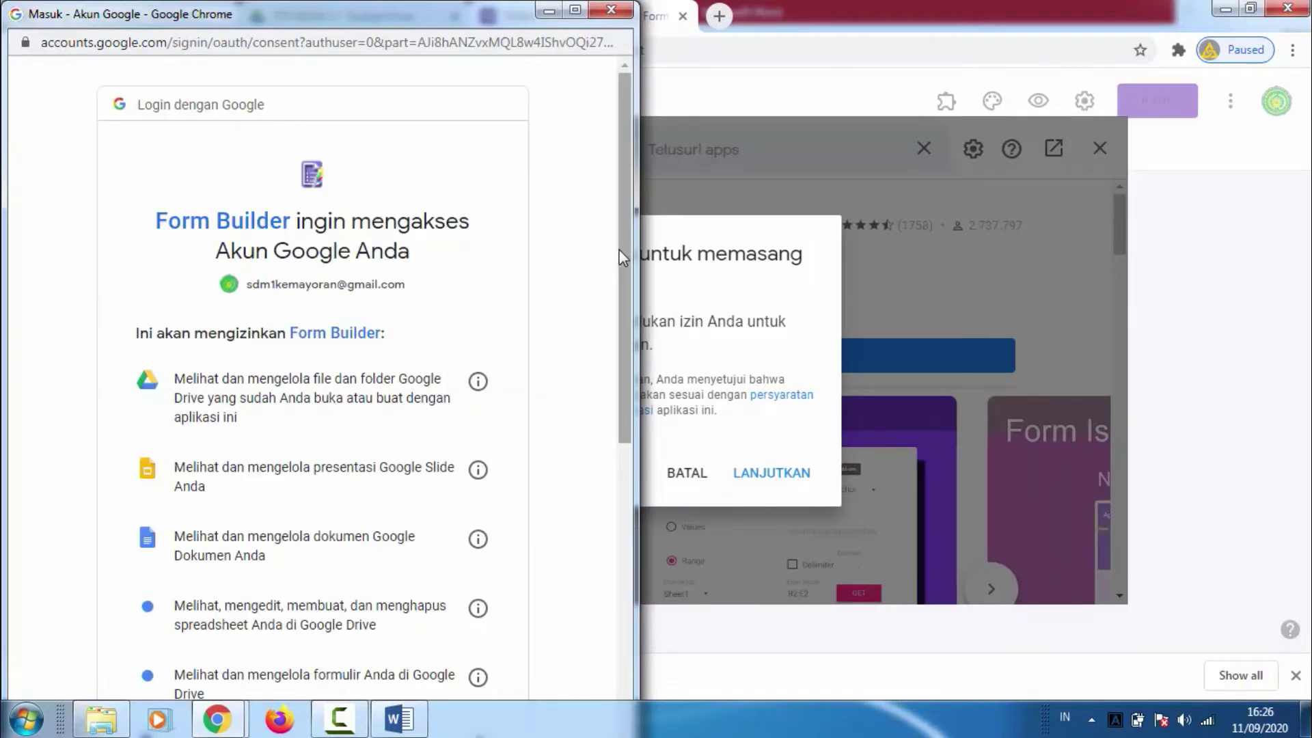
left_click_drag(622, 256, 600, 530)
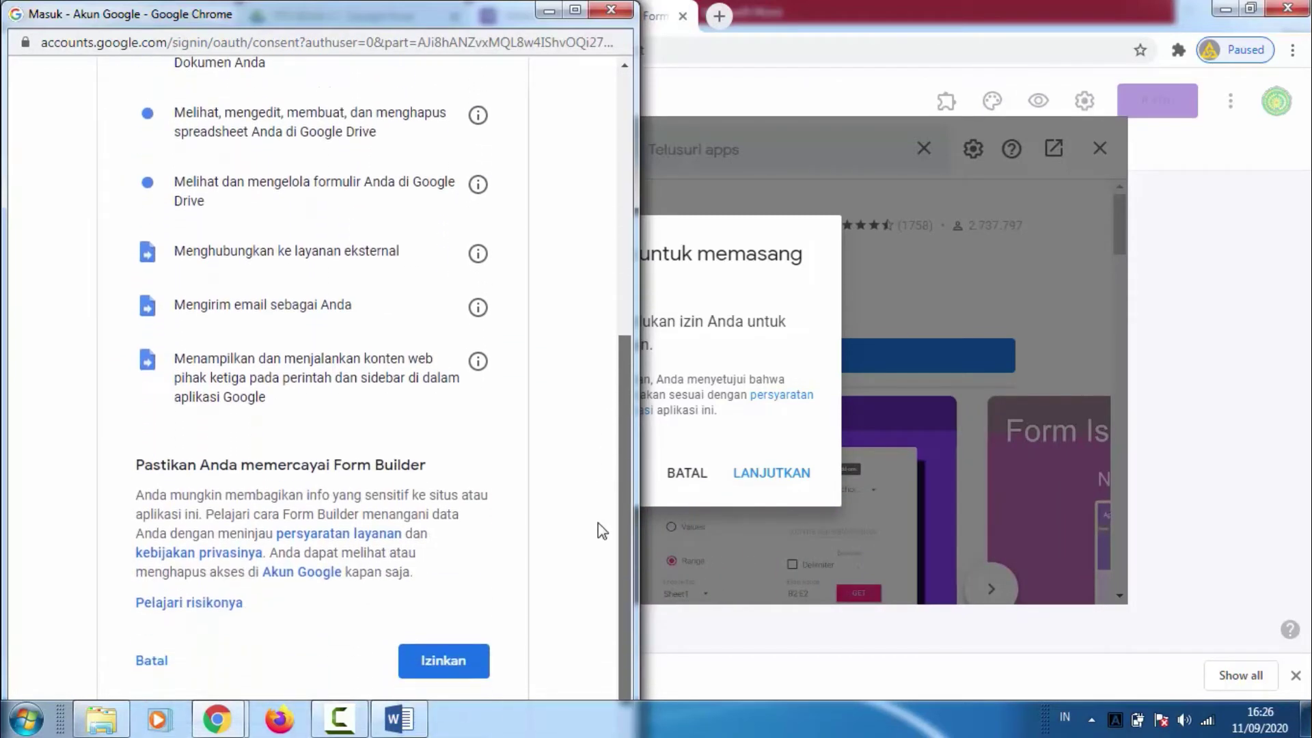
left_click(422, 635)
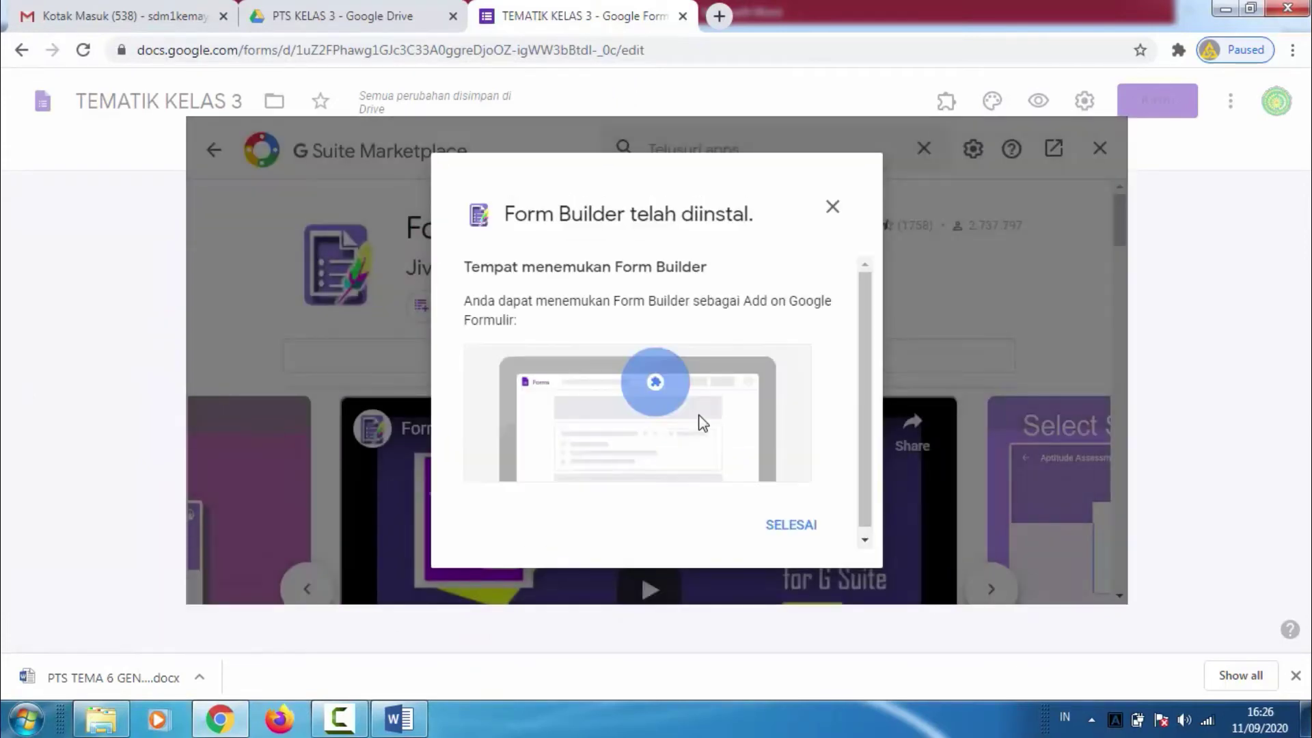
left_click(791, 526)
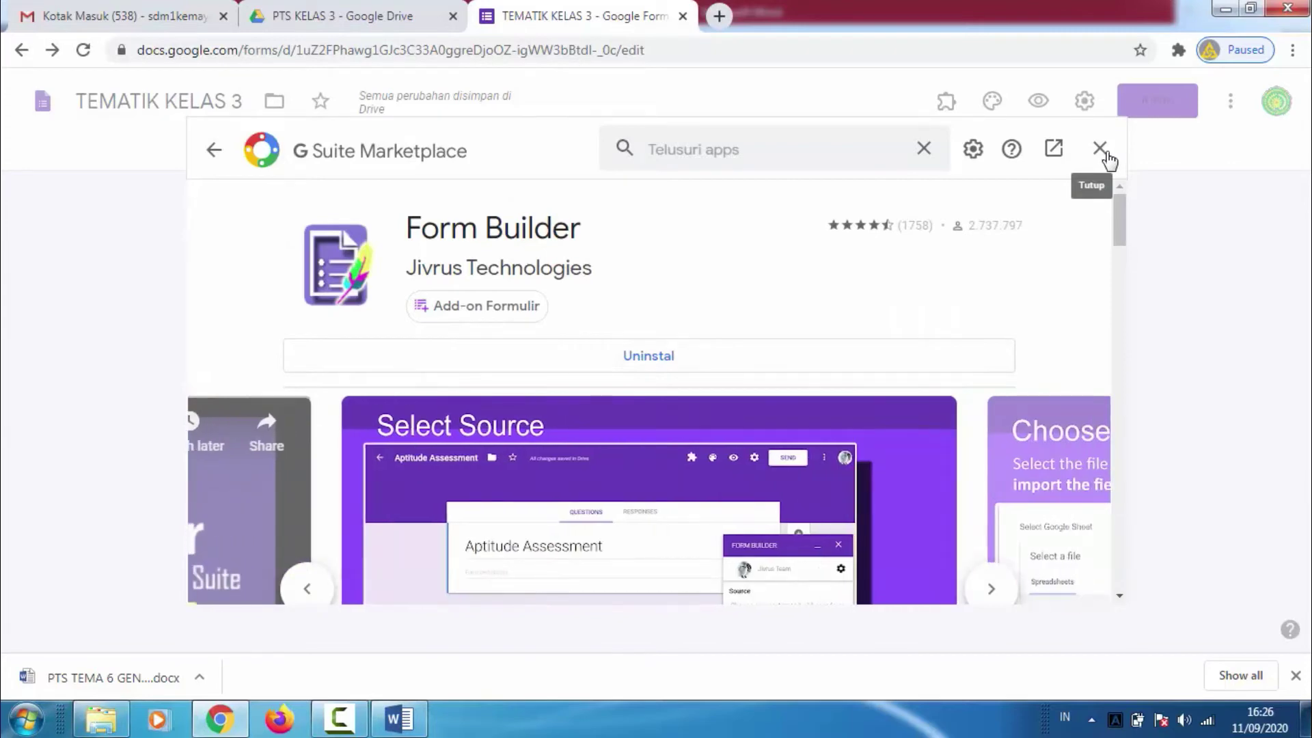
left_click(1105, 153)
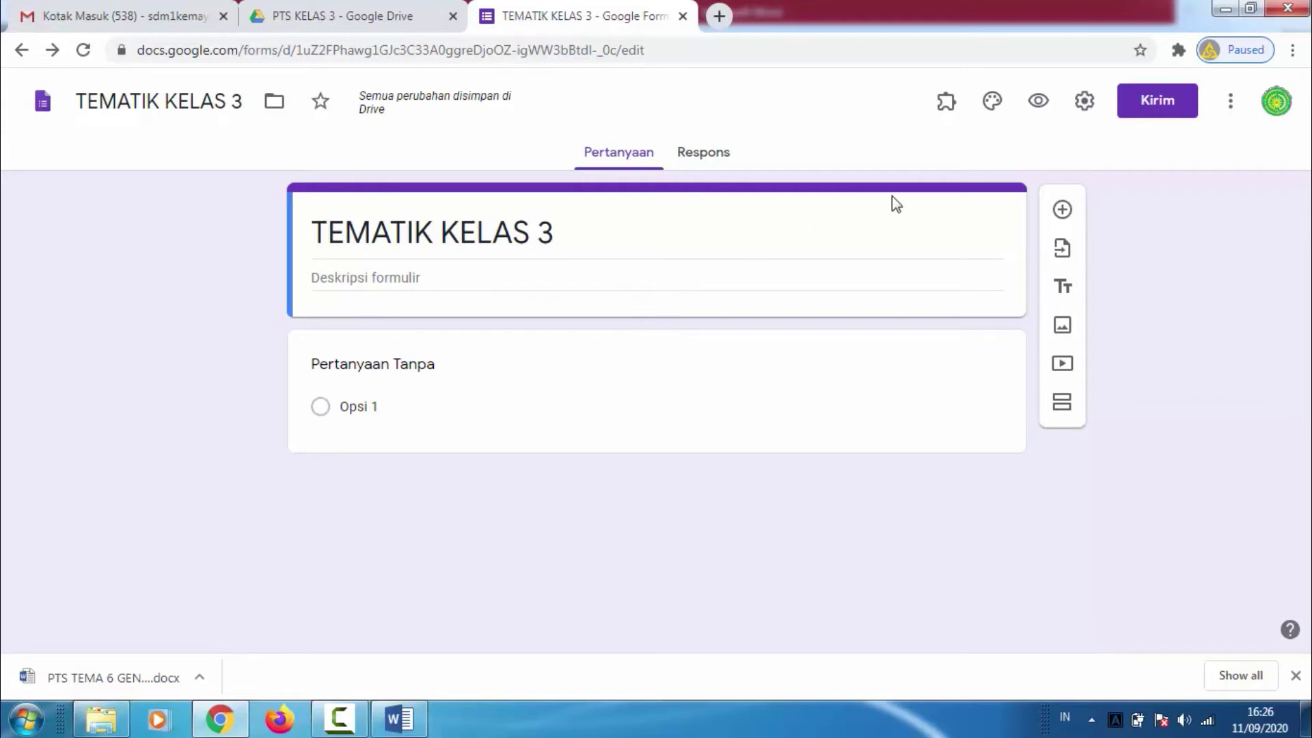
Start Form Builder and choose the Google Docs file PTS TEMA 6 GENAP as the import source
left_click(946, 110)
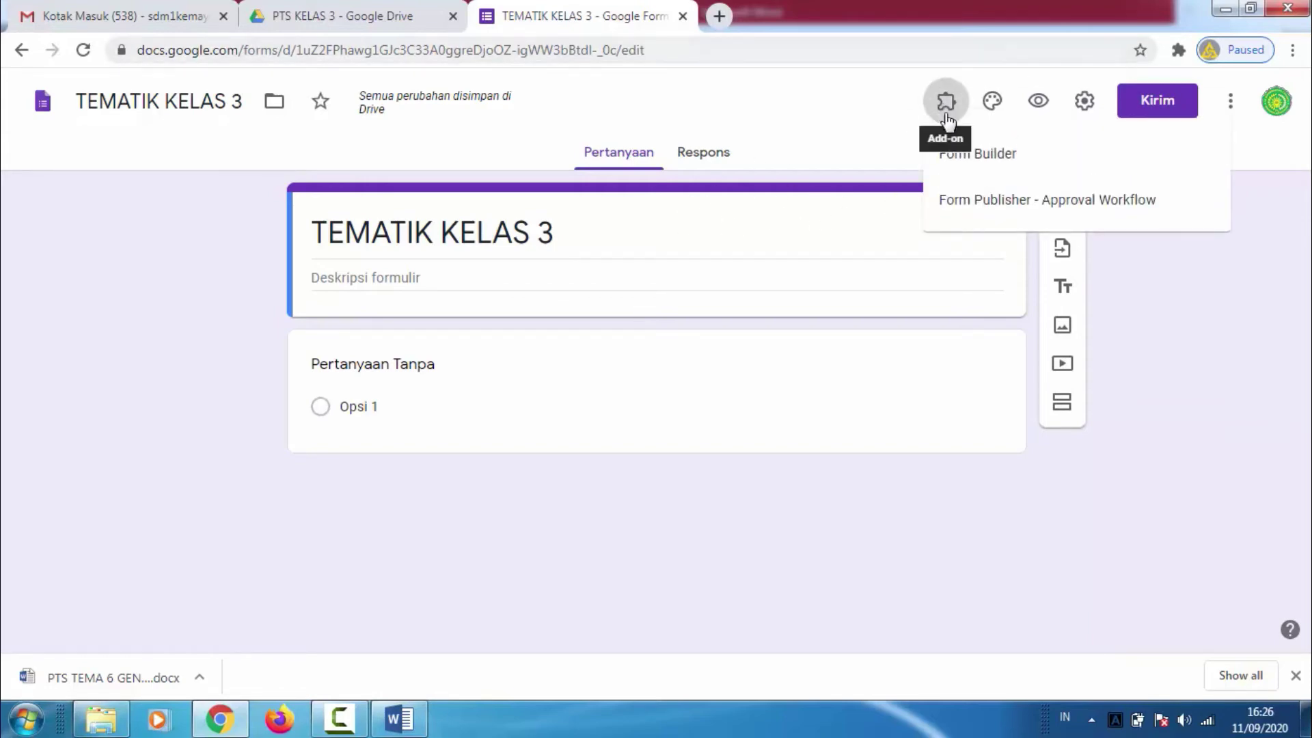
left_click(983, 154)
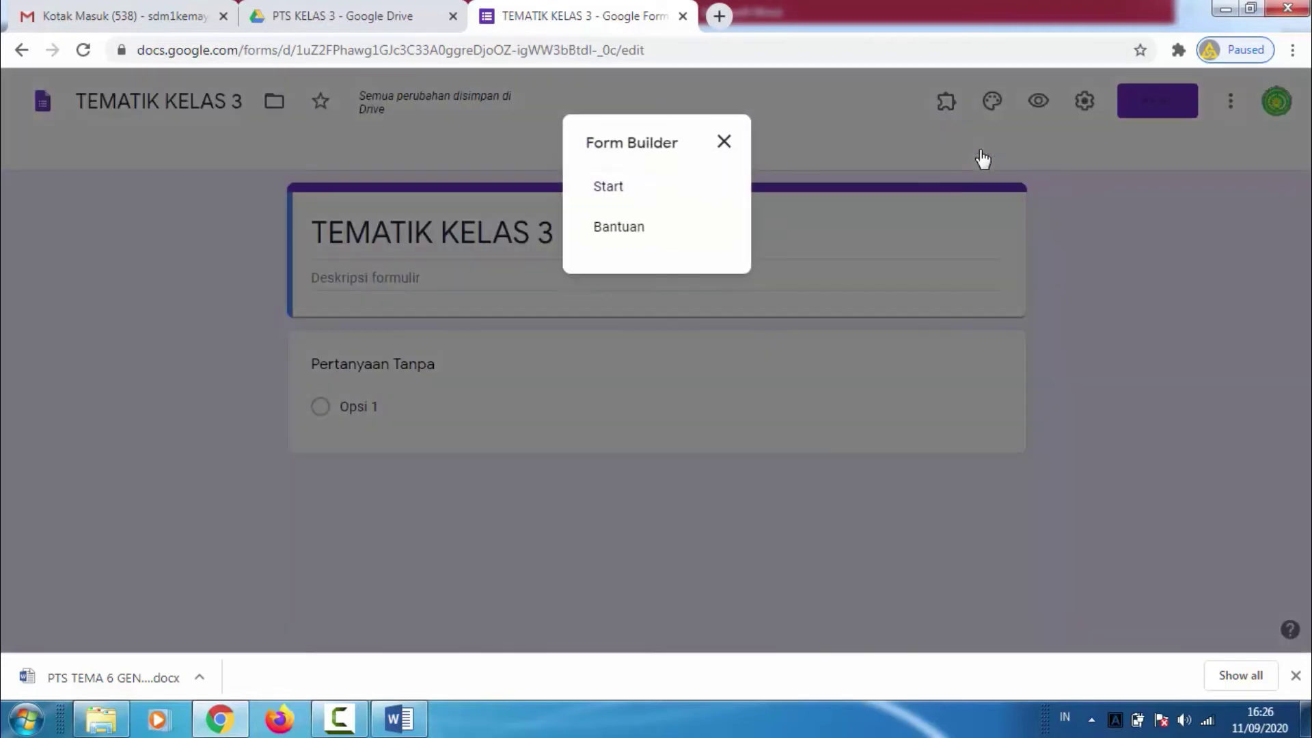
left_click(617, 194)
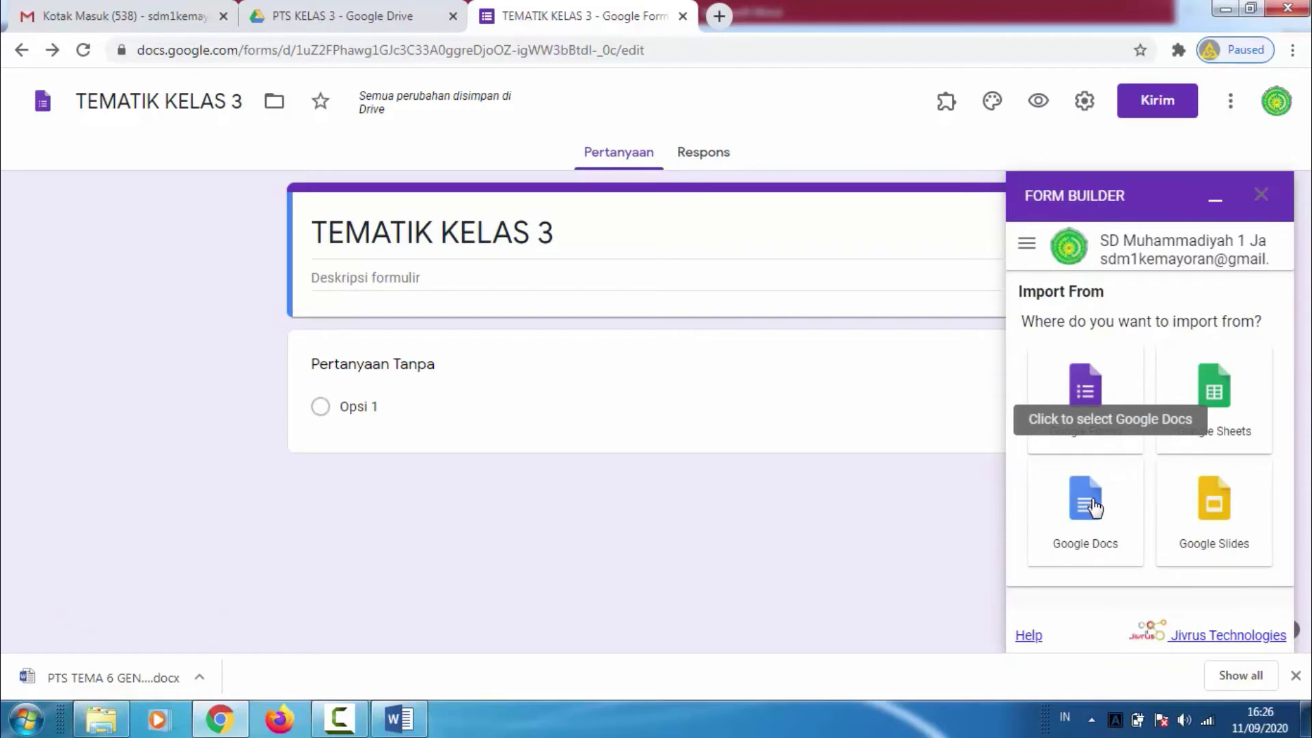
left_click(1094, 507)
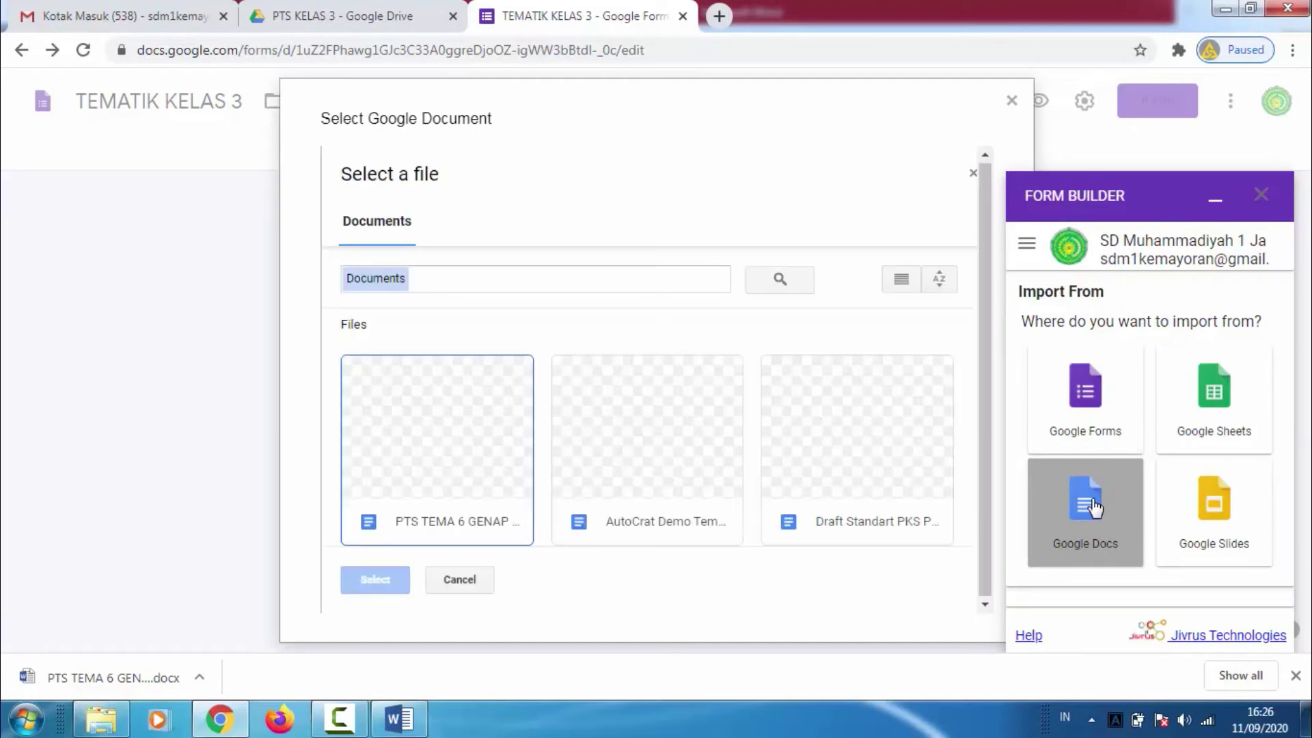
left_click(417, 475)
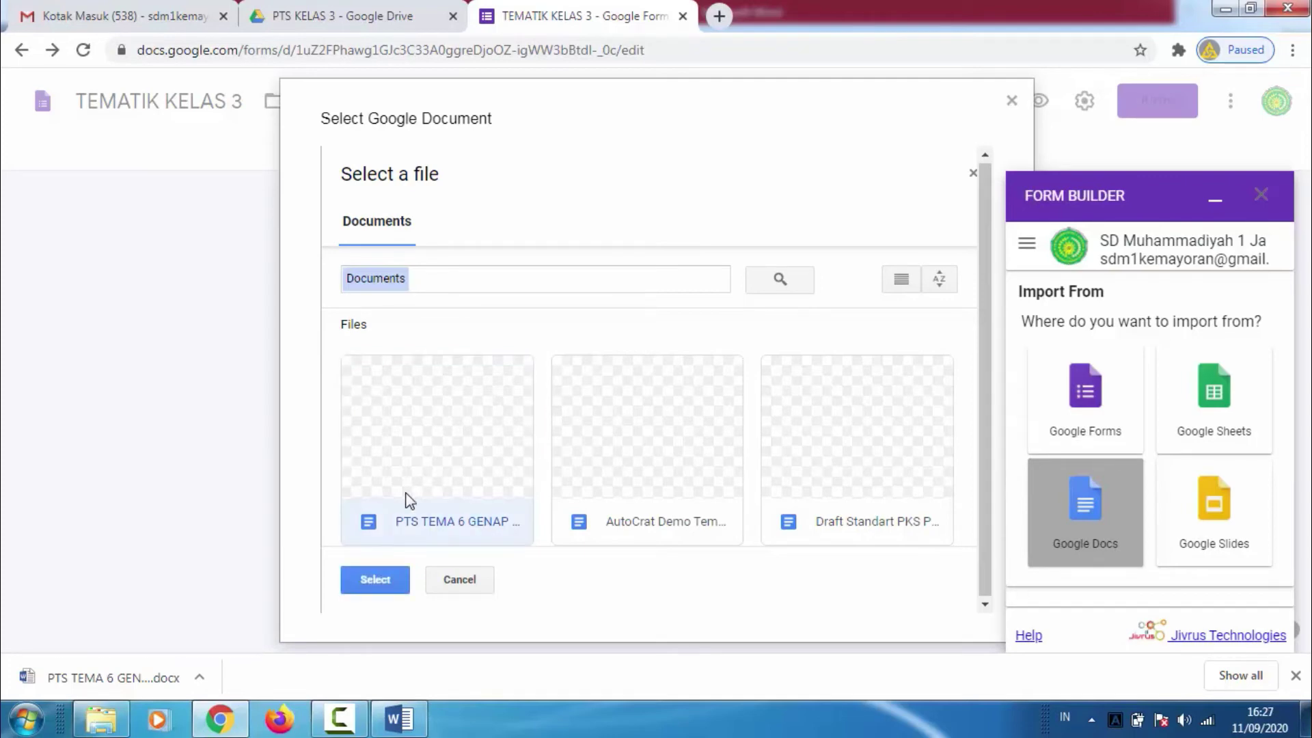
left_click(374, 581)
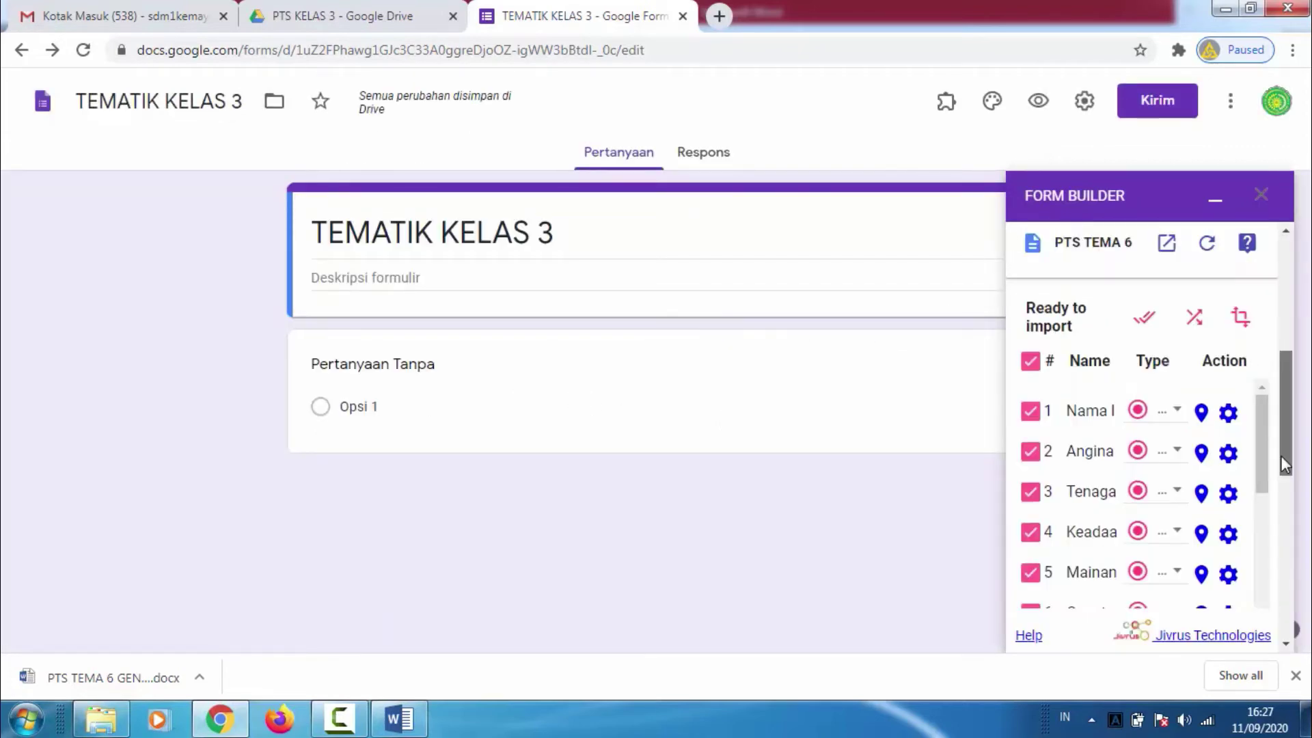
Import all the selected exam questions into the form and minimise the Form Builder window
left_click_drag(1282, 456, 1278, 509)
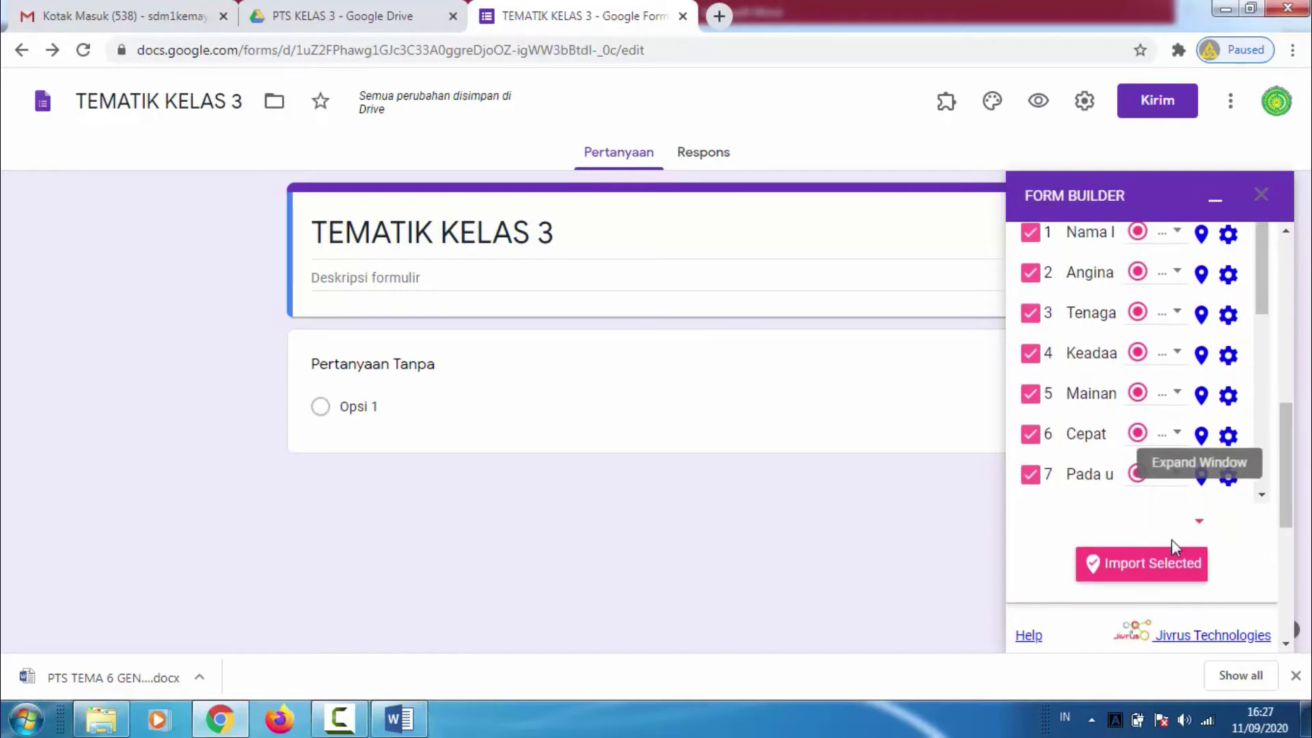
left_click(1124, 567)
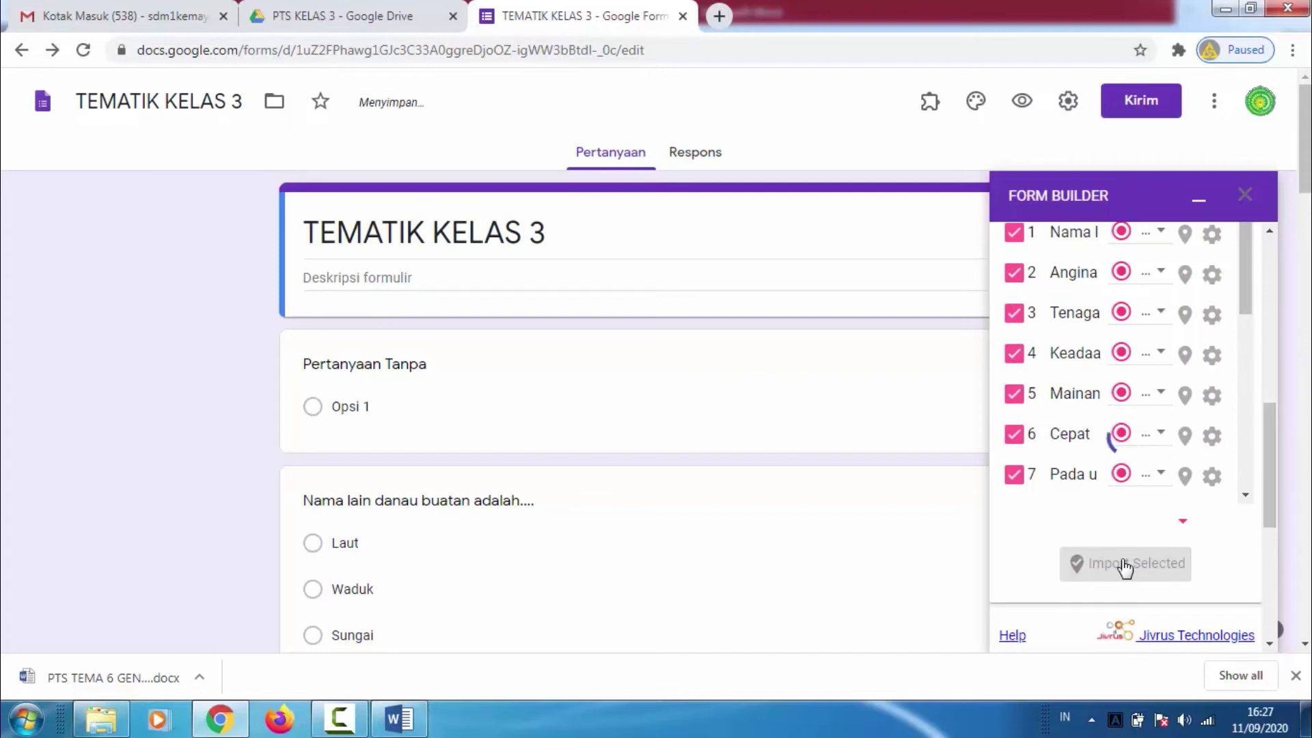
left_click(1199, 200)
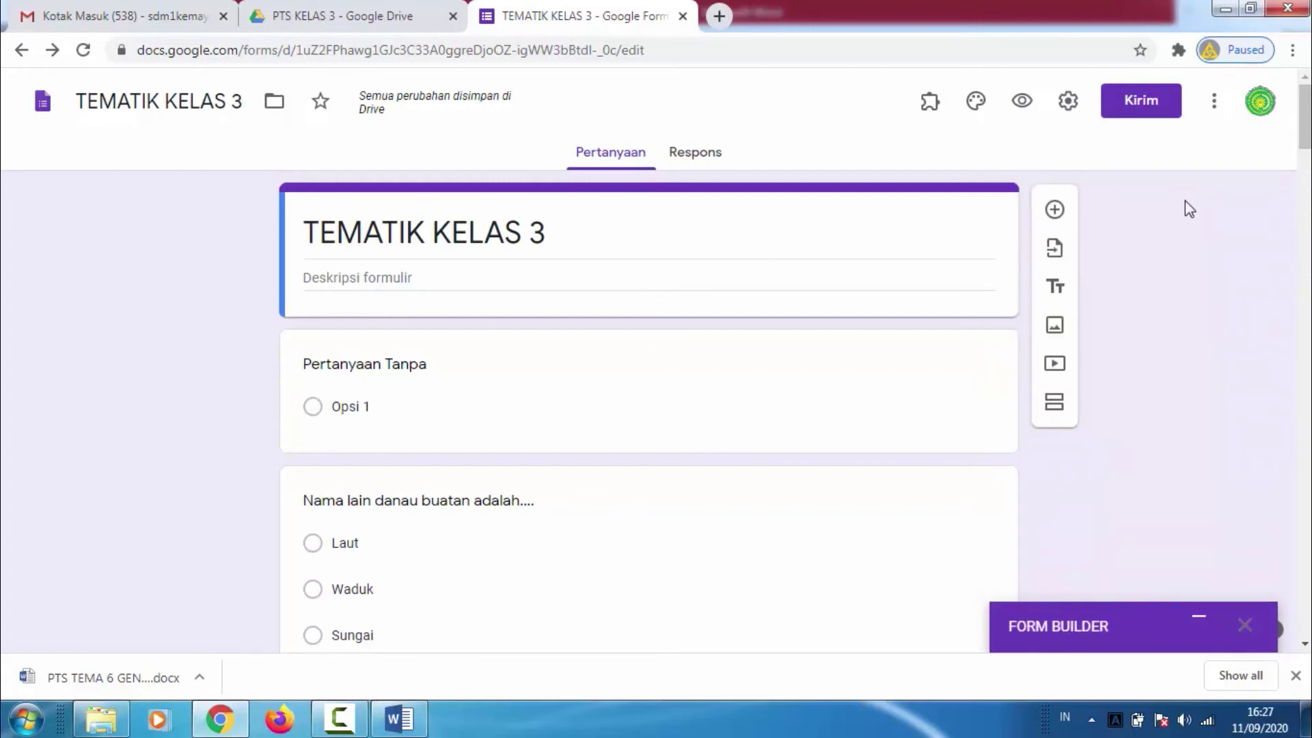
left_click_drag(1305, 115, 1278, 119)
Turn the untitled first question into a required short-answer question titled "NAMA LENGKAP"
left_click(557, 369)
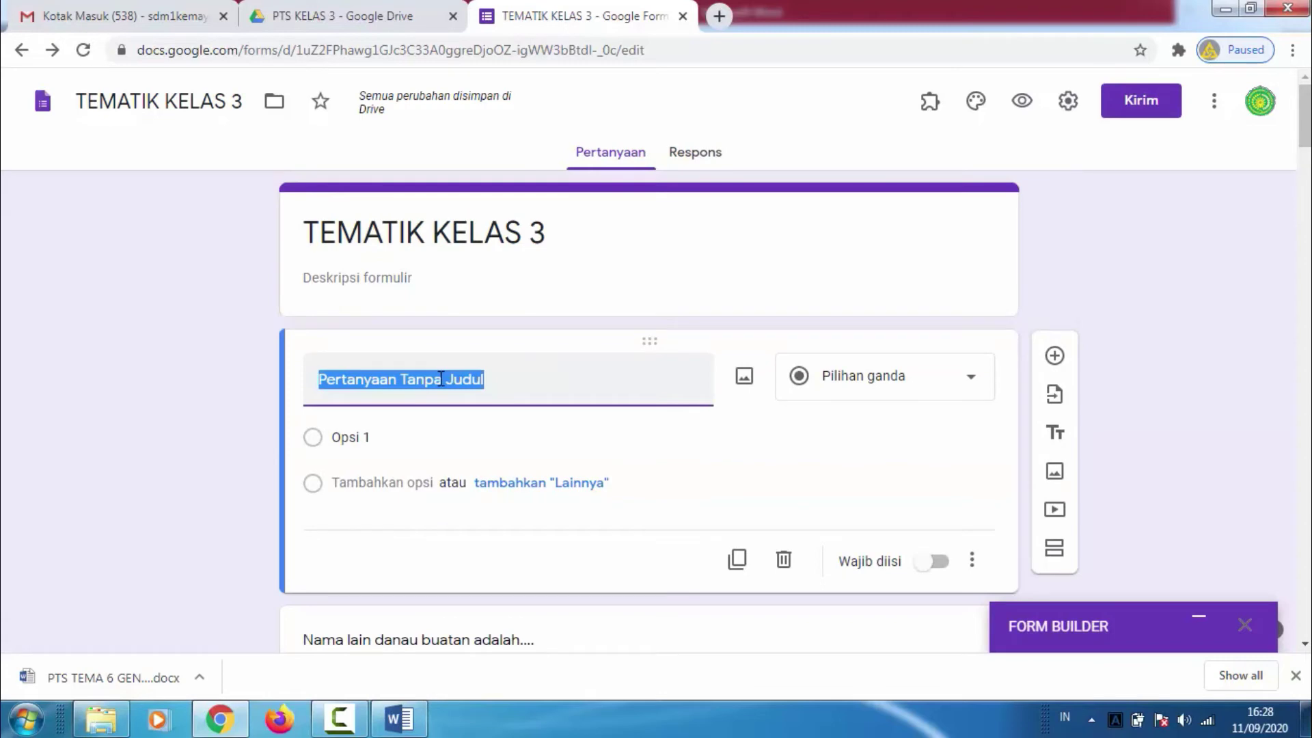
type("nam")
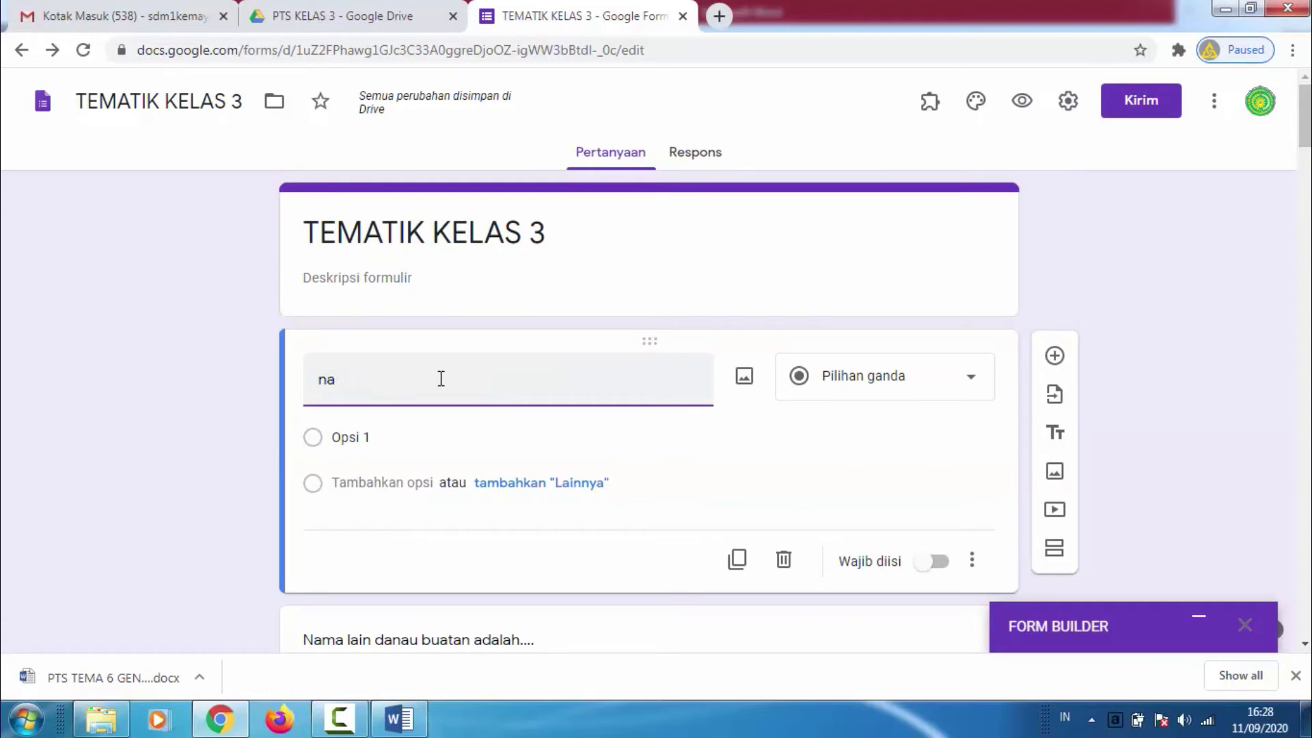
key("BackSpace")
key("BackSpace")
key("Caps_Lock")
type("NAMA LENGKAP")
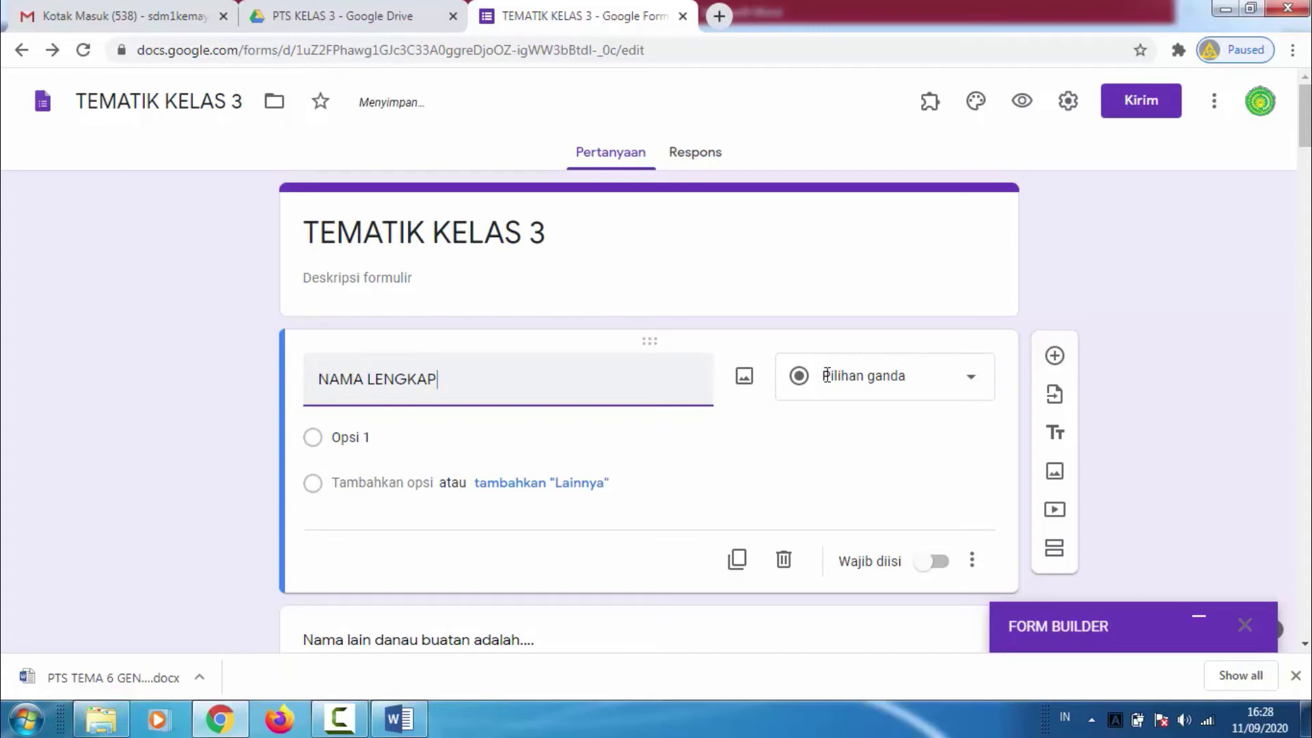
left_click(920, 379)
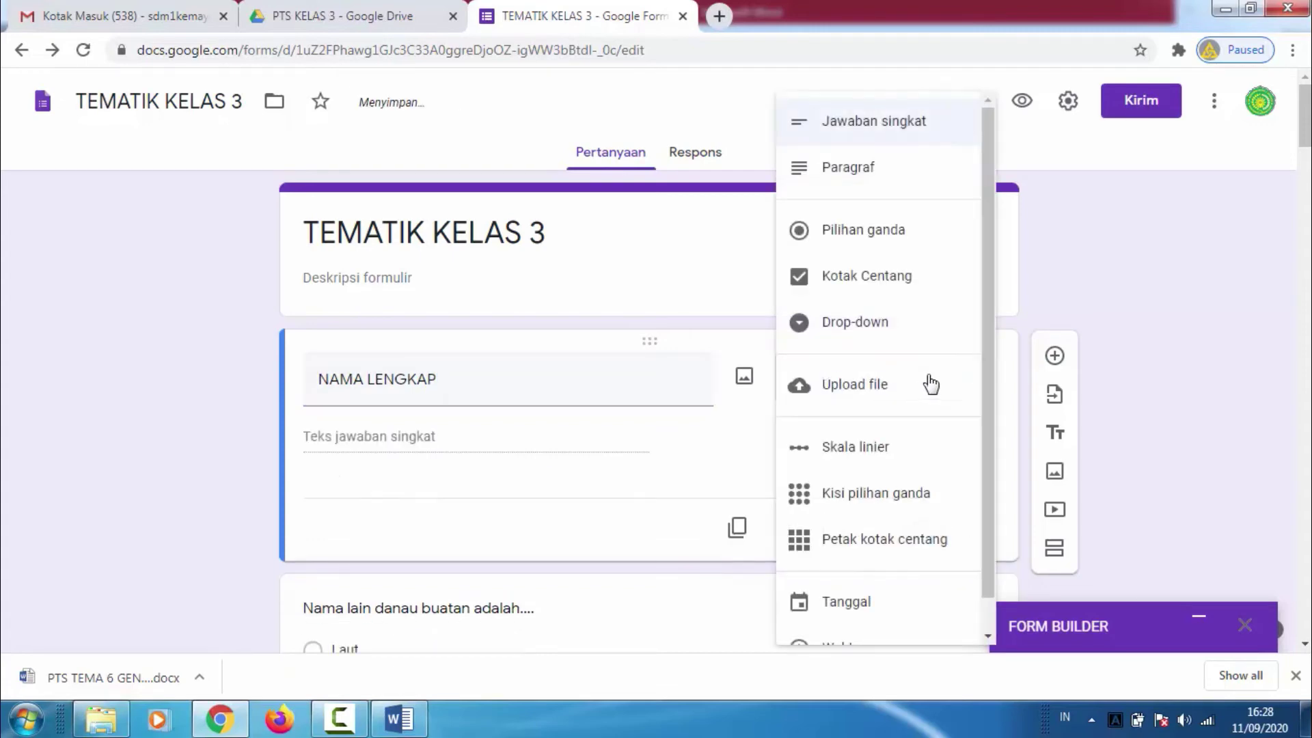
left_click(1169, 333)
left_click(938, 529)
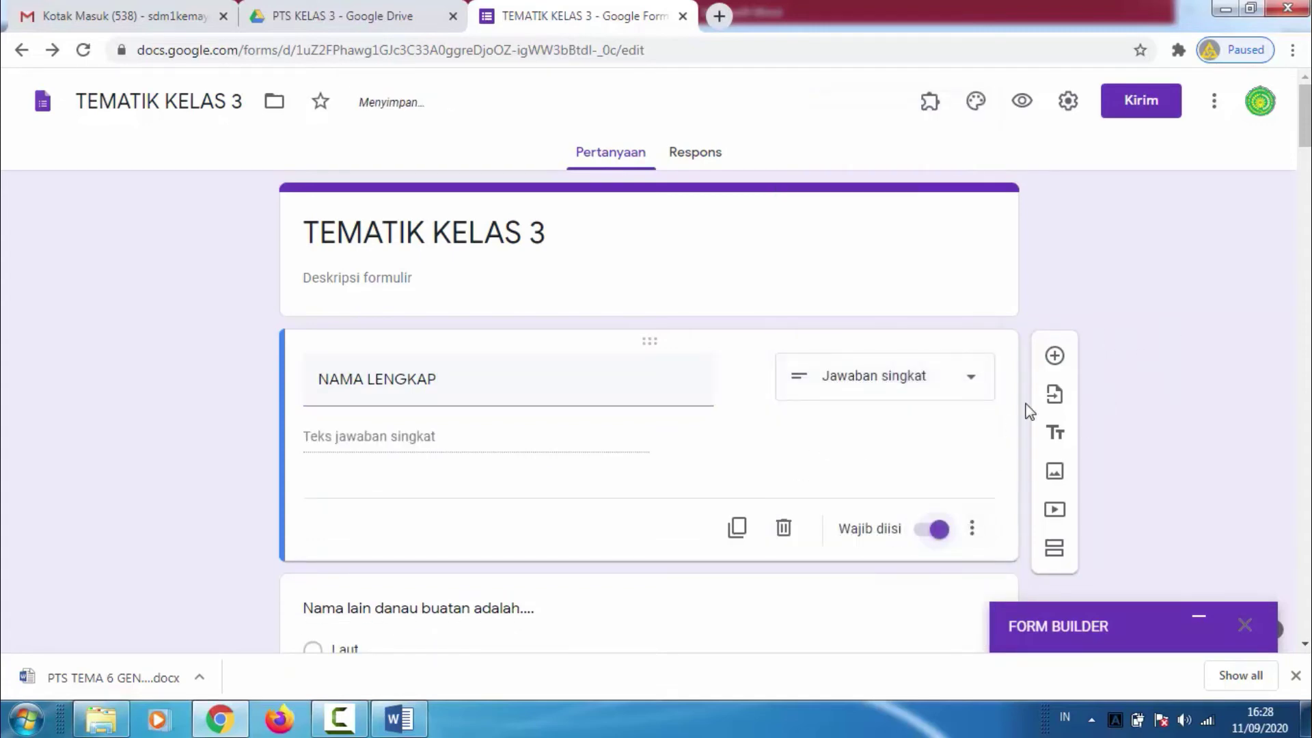
Add a drop-down question titled "KELAS 3" directly below the NAMA LENGKAP question
scroll(1028, 410, "down", 2)
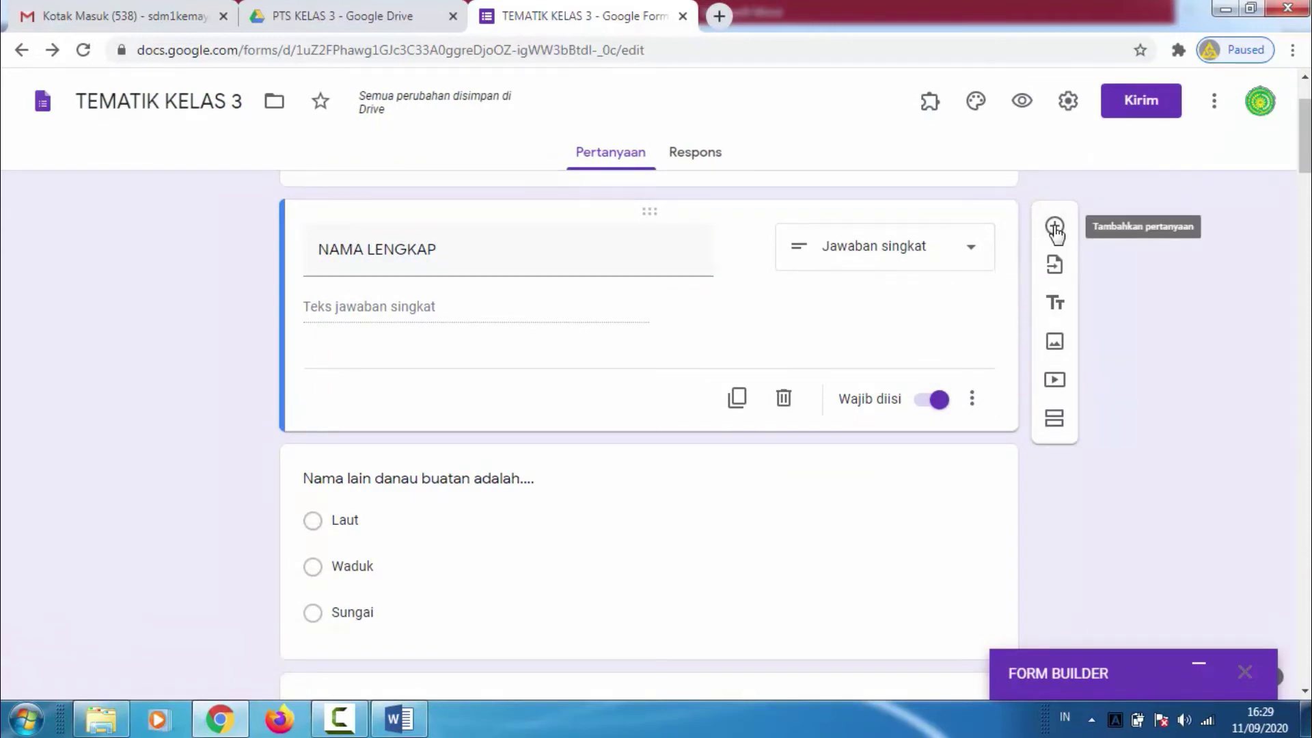
left_click(1055, 228)
type("KELAS")
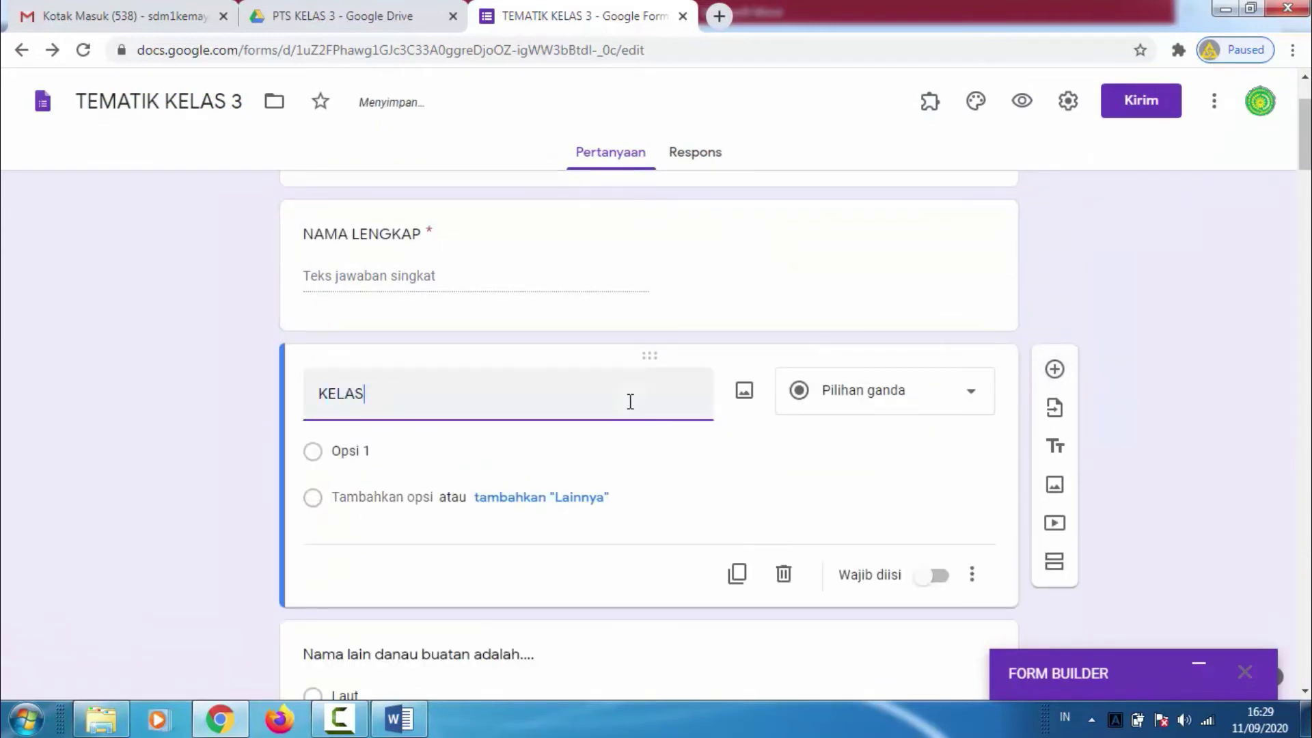
type(" 3")
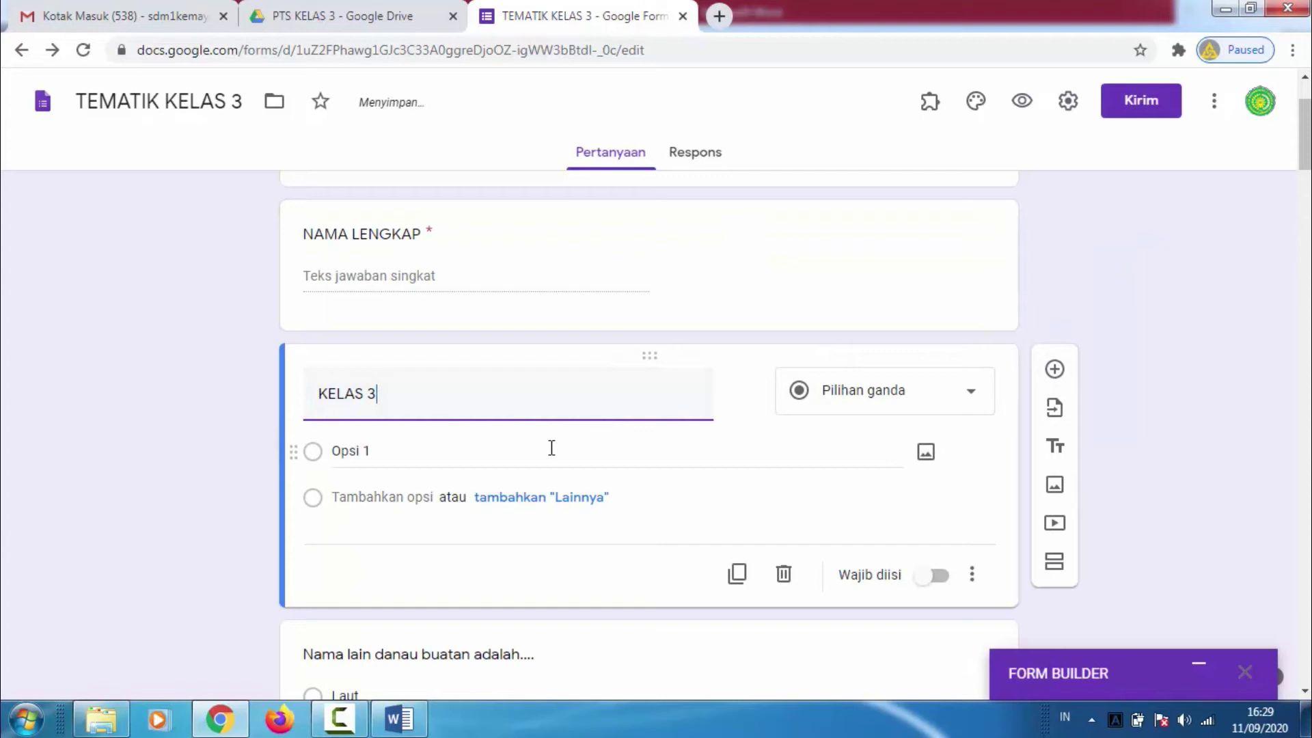
left_click(499, 449)
left_click(864, 386)
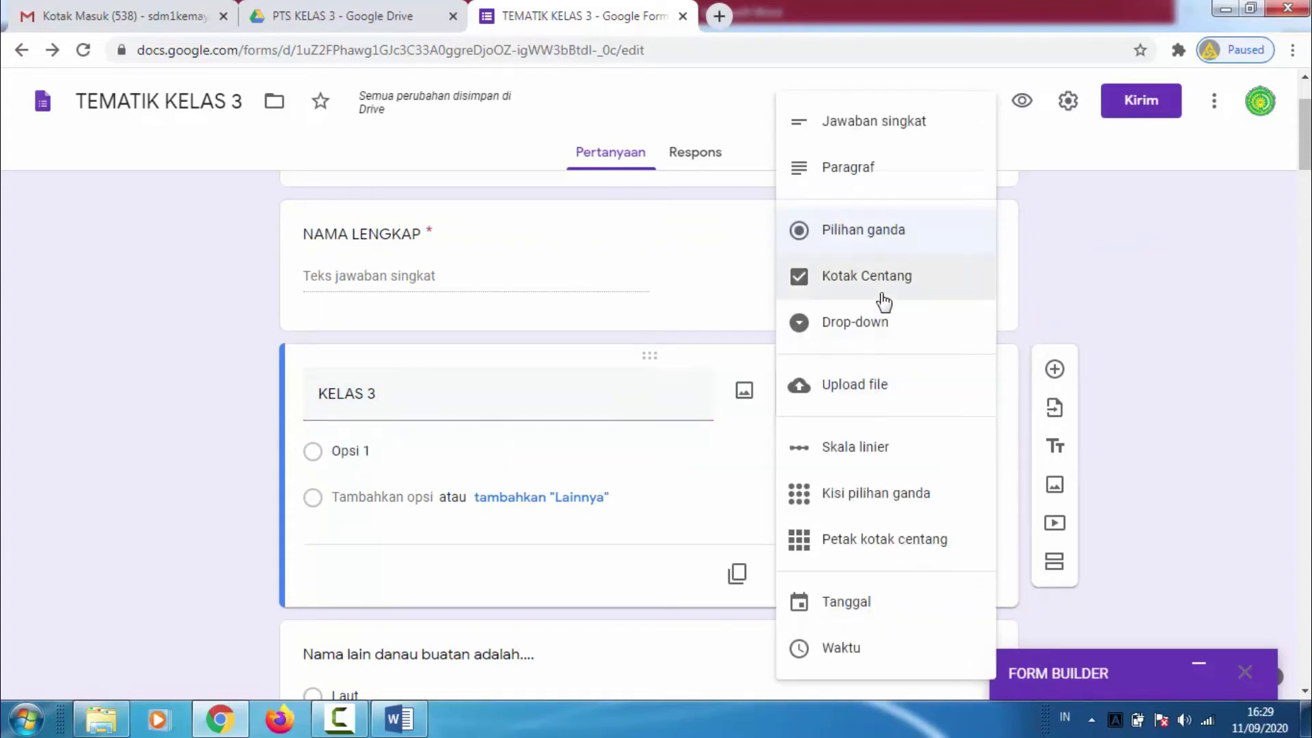
left_click(872, 324)
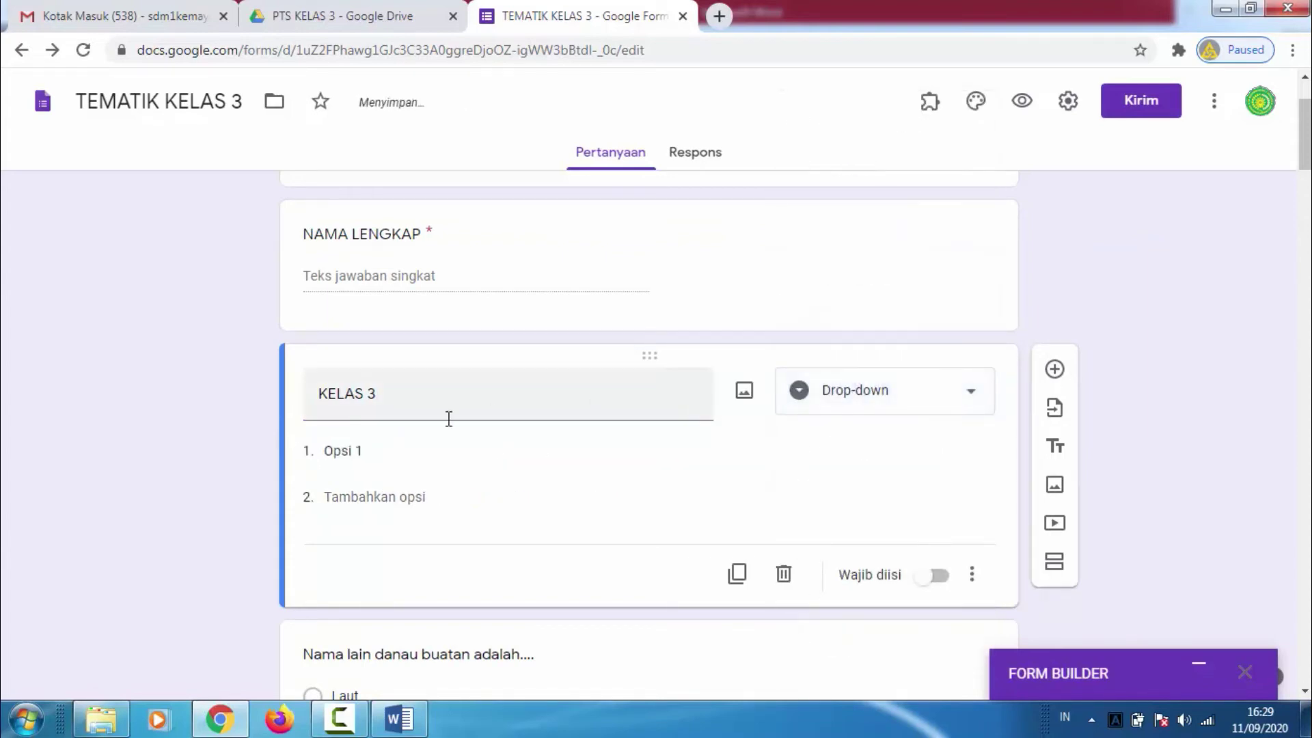
Enter "KI BAGOES HADIKUSUMO" and "SUTAN MANSYUR" as the first two options of the KELAS 3 question
left_click(381, 460)
type("KI BAGOES HADIKUSUMO")
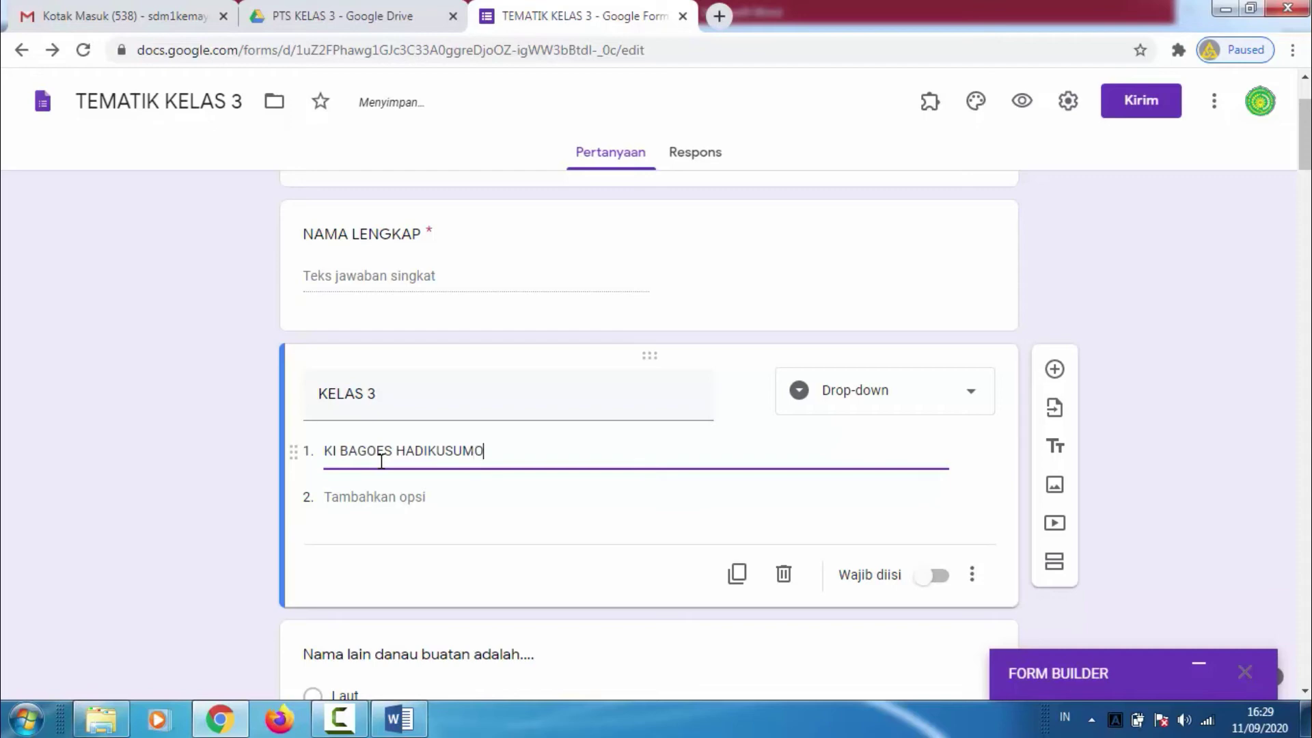
key("Return")
type("SU")
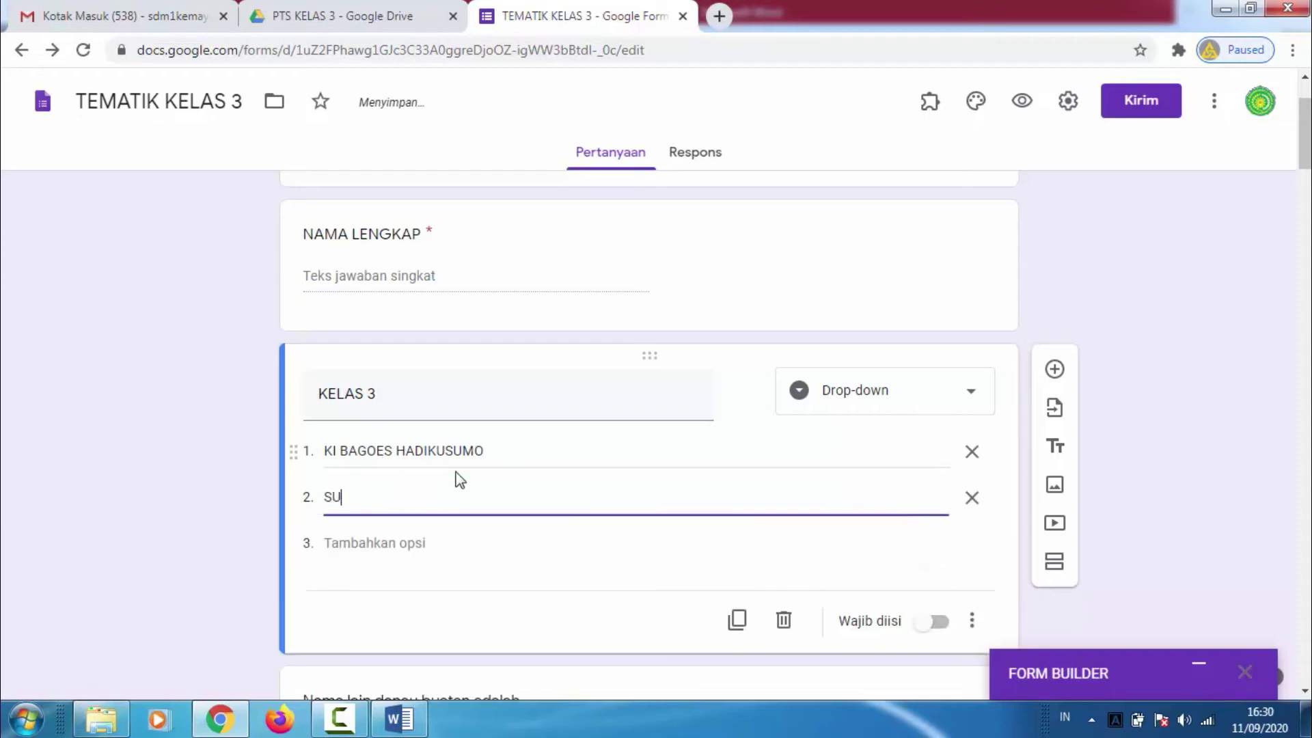
type("TAN MANSYUR")
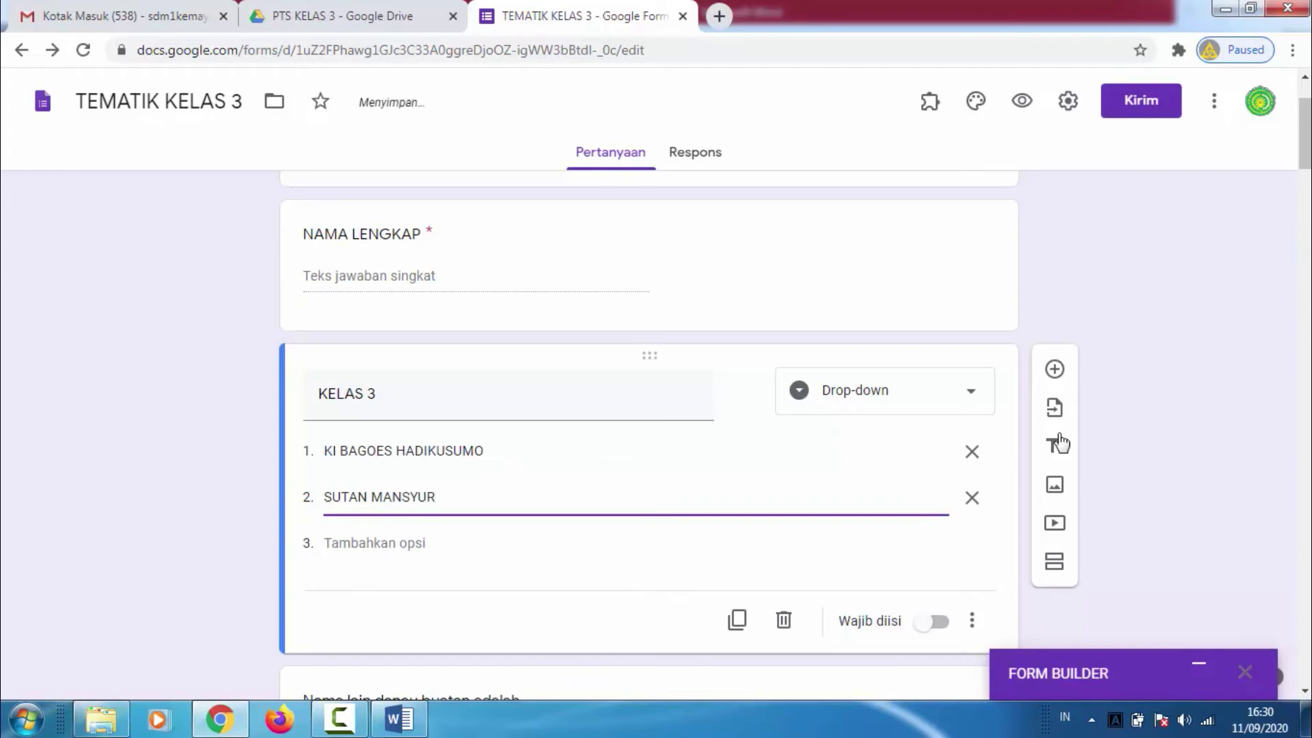
Make the KELAS 3 question required and add a new section after the "Nama lain danau buatan adalah...." question
left_click(933, 623)
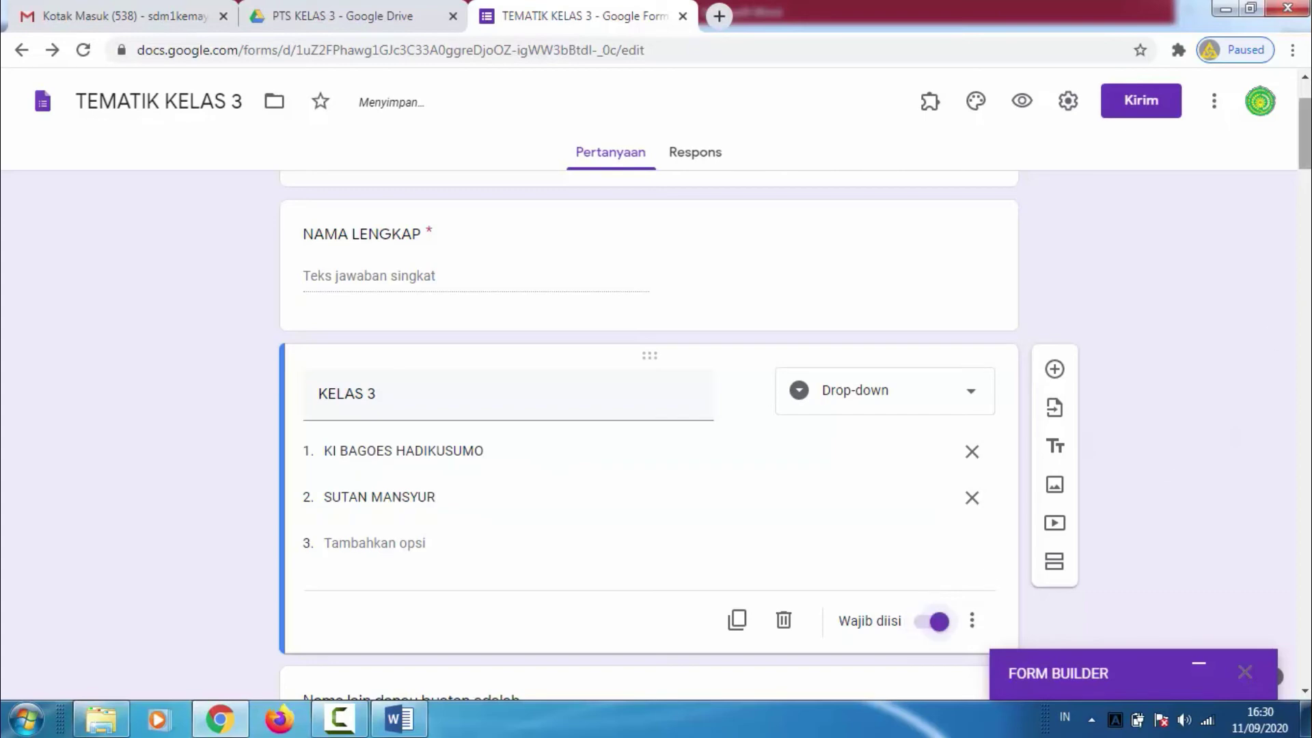
scroll(955, 358, "down", 3)
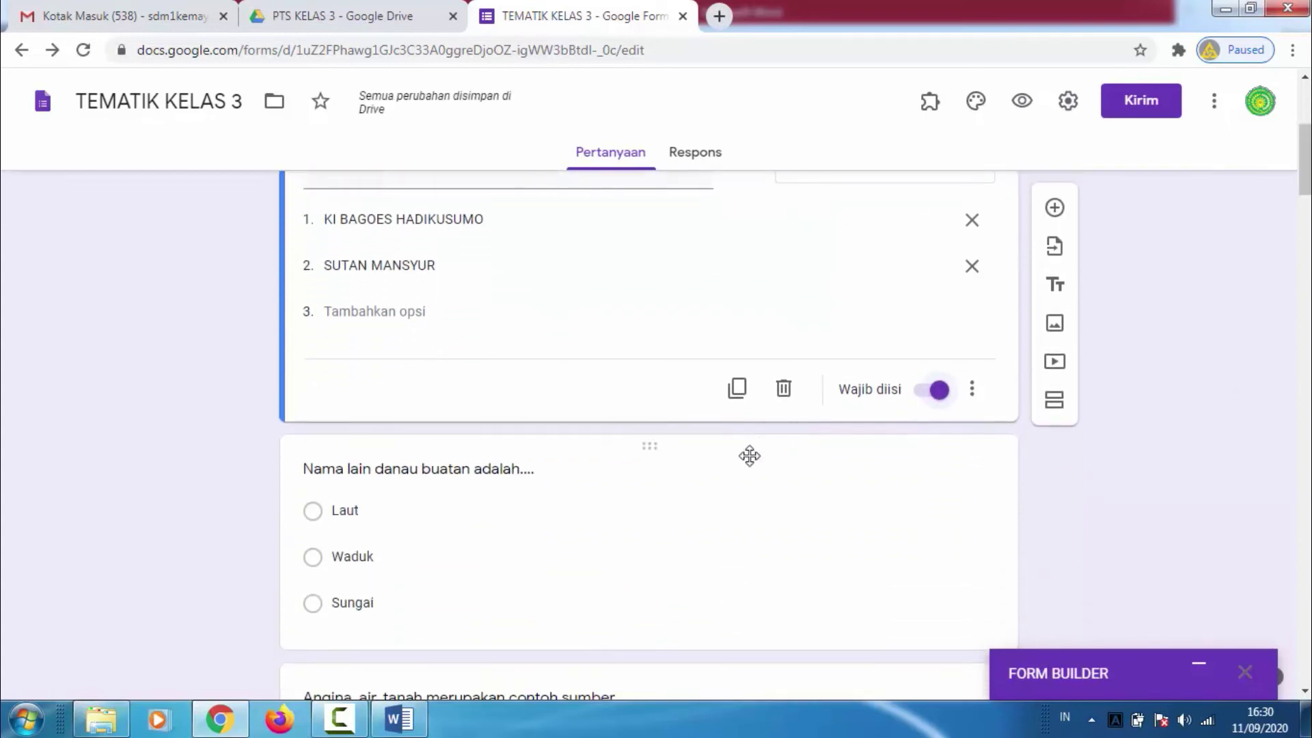
left_click(749, 456)
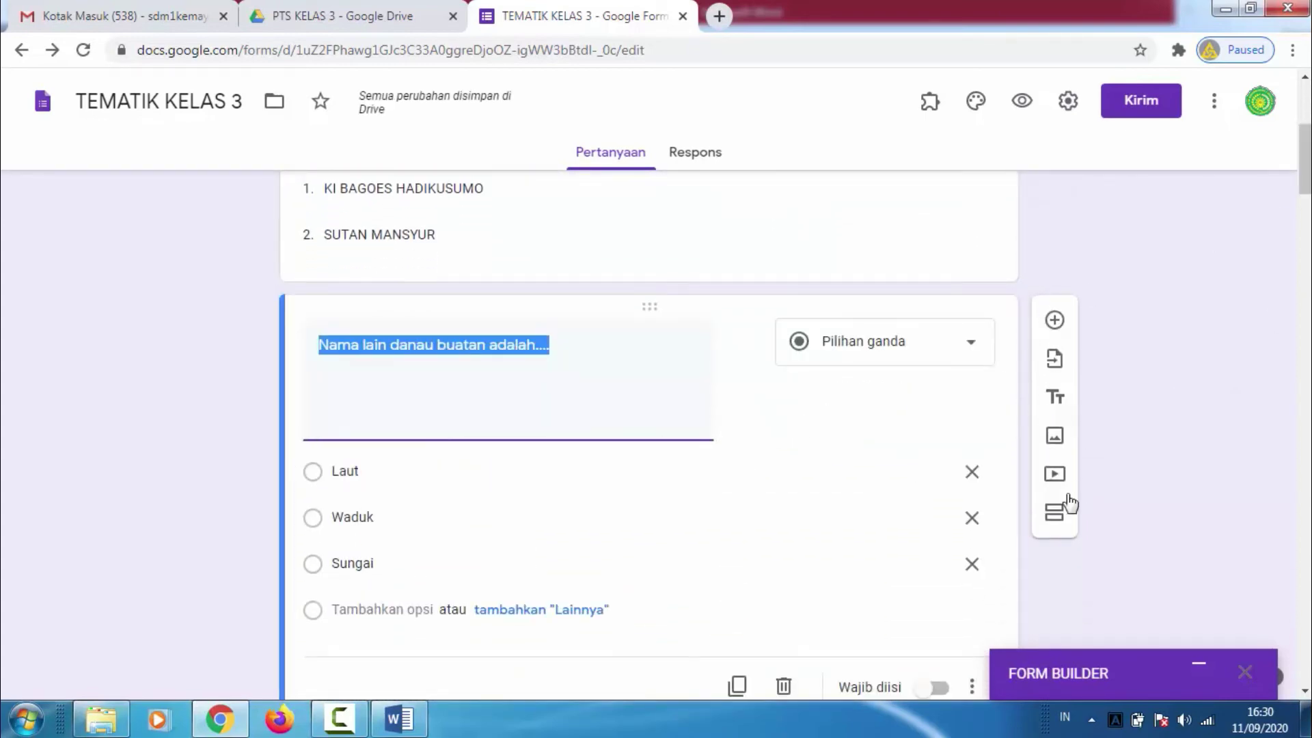
left_click(1056, 514)
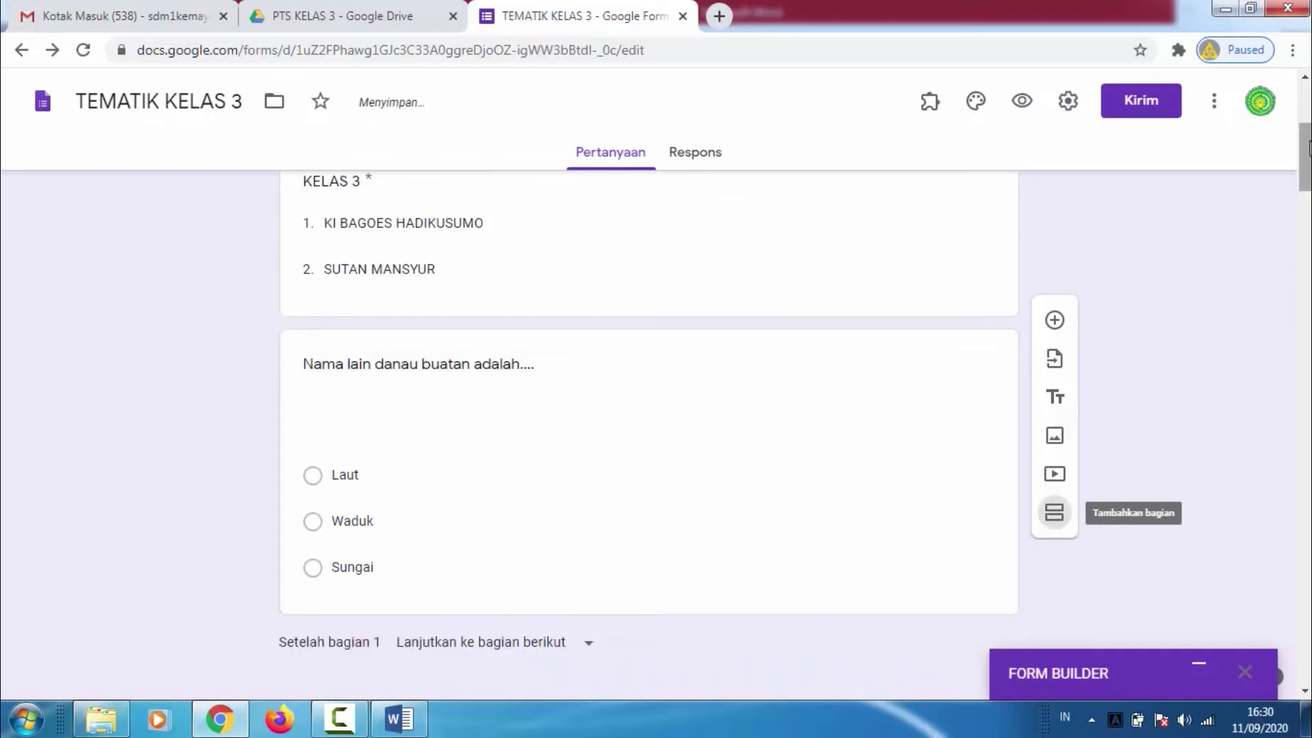
Move the "Nama lain danau buatan adalah...." question into the new section, directly below its untitled header
scroll(1306, 181, "down", 3)
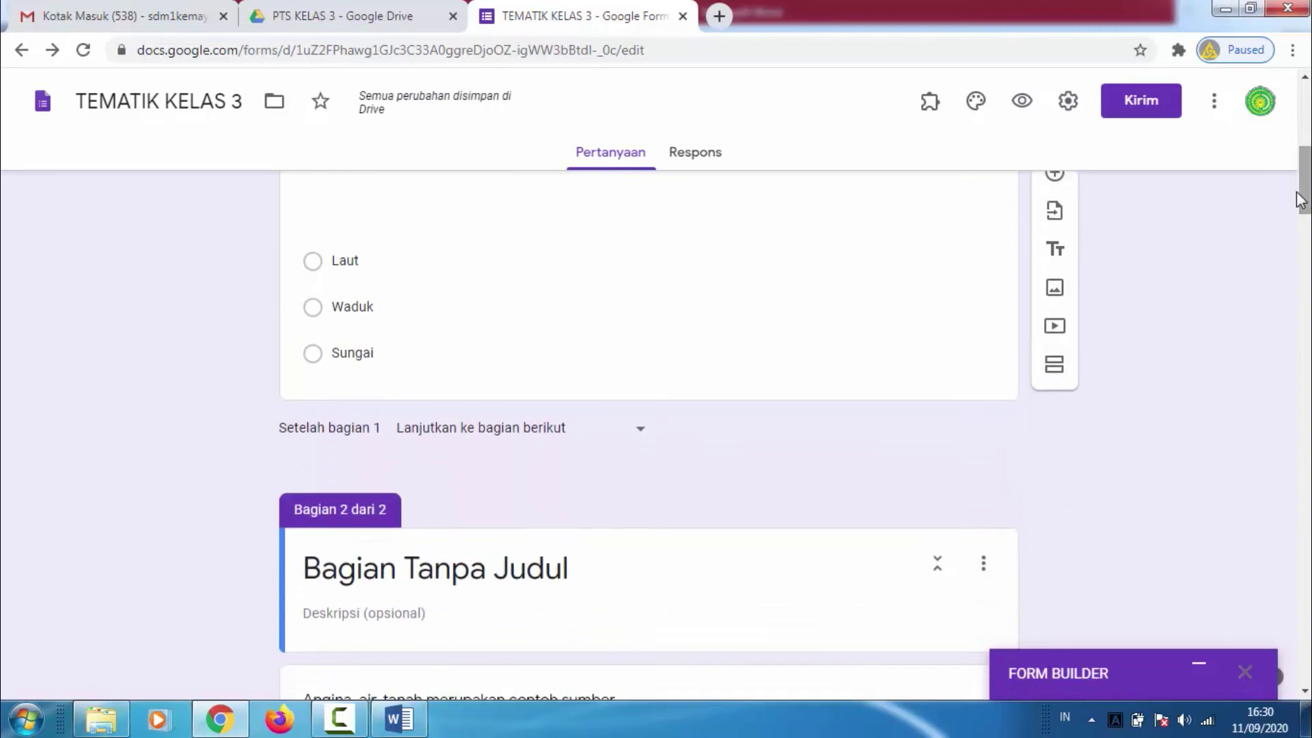
scroll(793, 294, "down", 1)
scroll(792, 294, "up", 3)
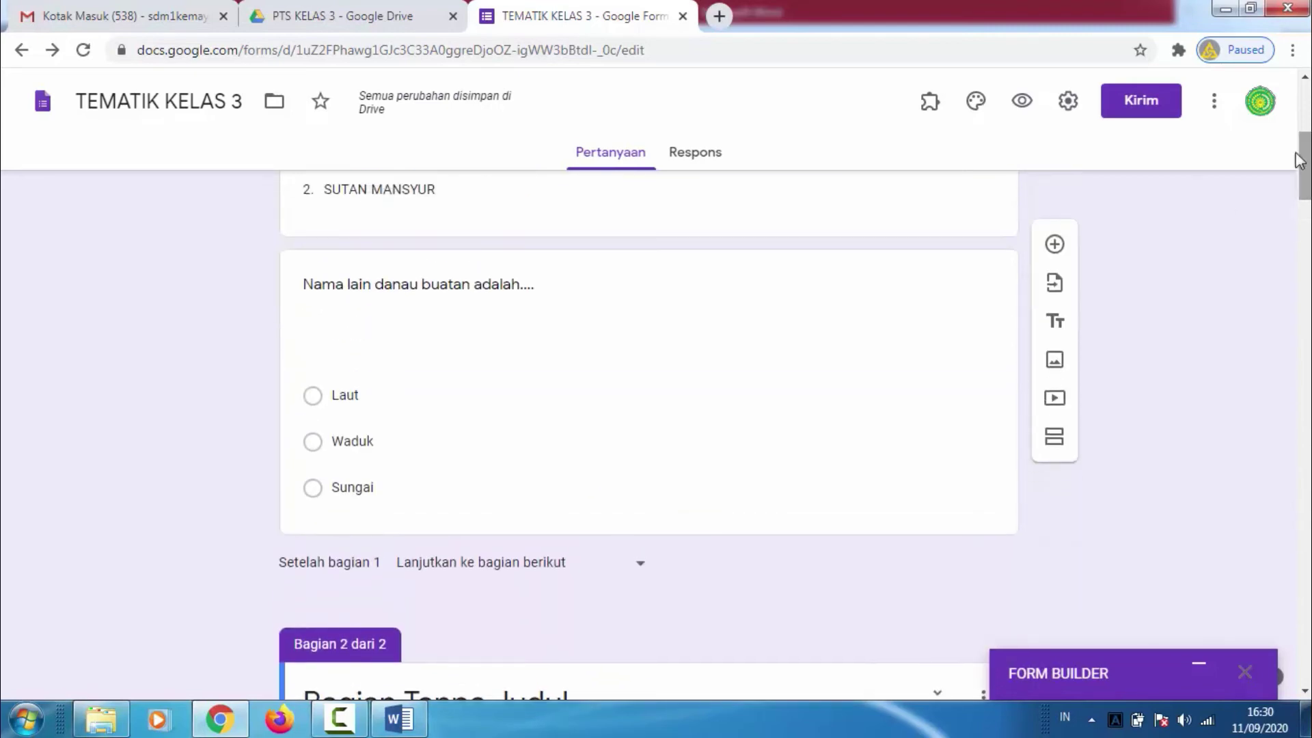
left_click_drag(785, 321, 703, 545)
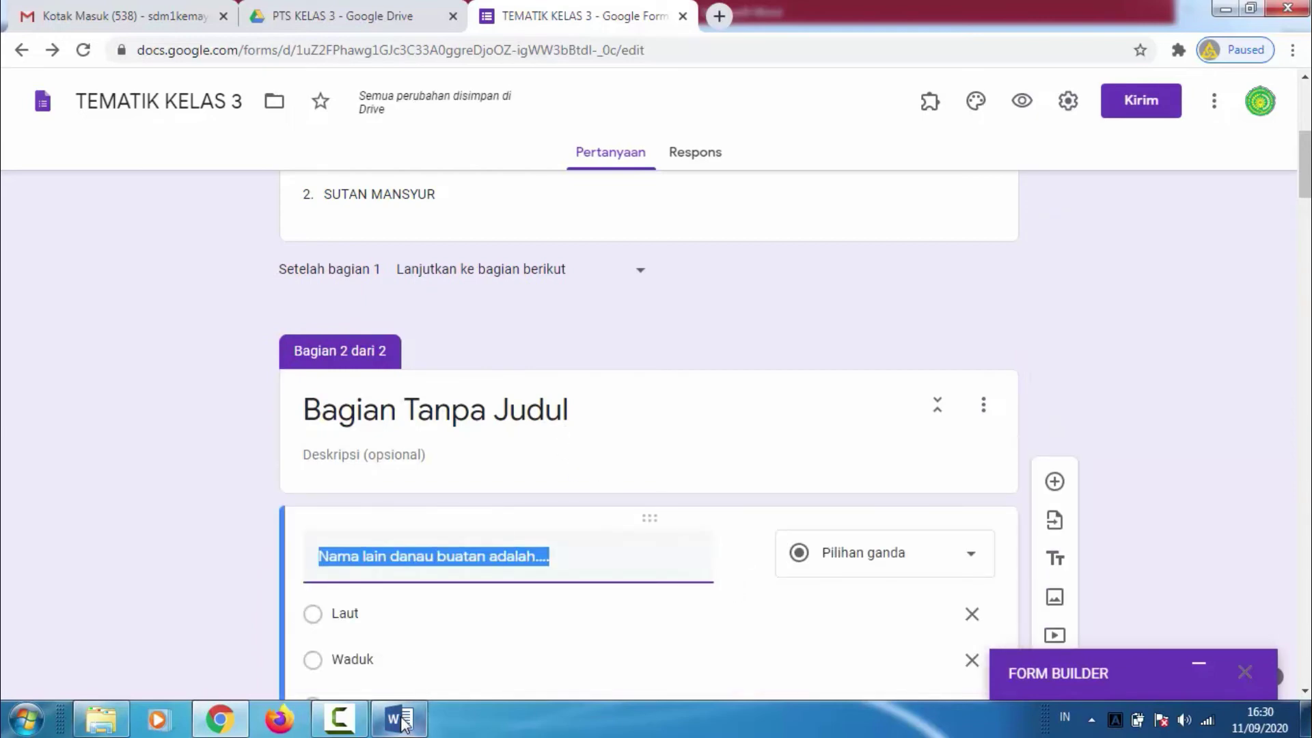
Title the second section "BAHASA INDONESIA"
left_click(549, 424)
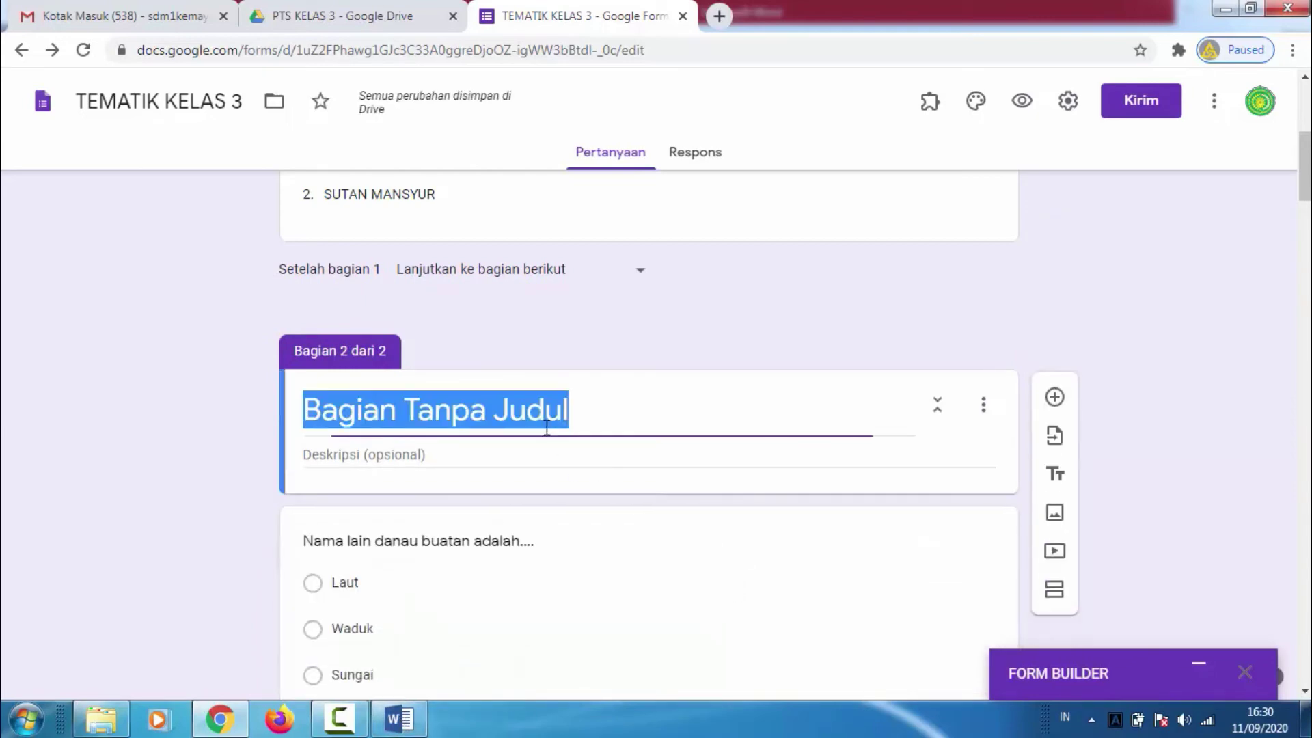
type("BAHASA I")
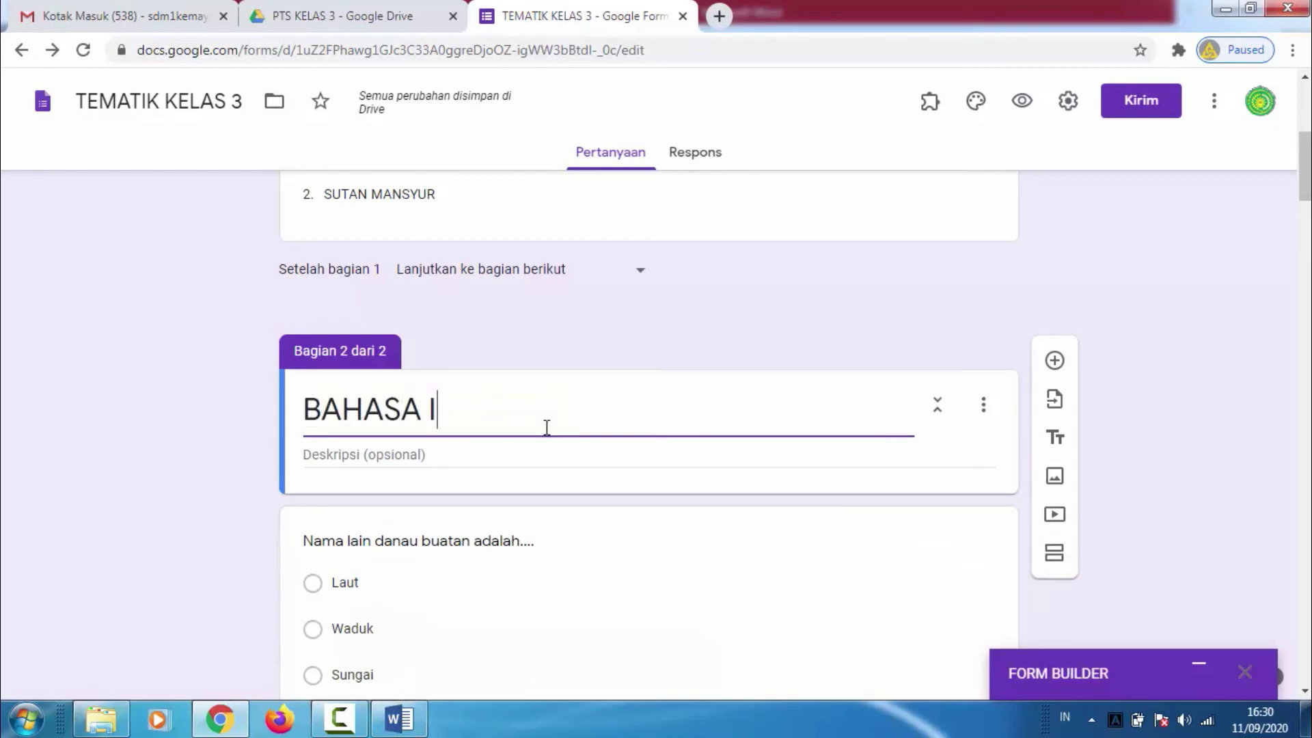
type("NDONESIA")
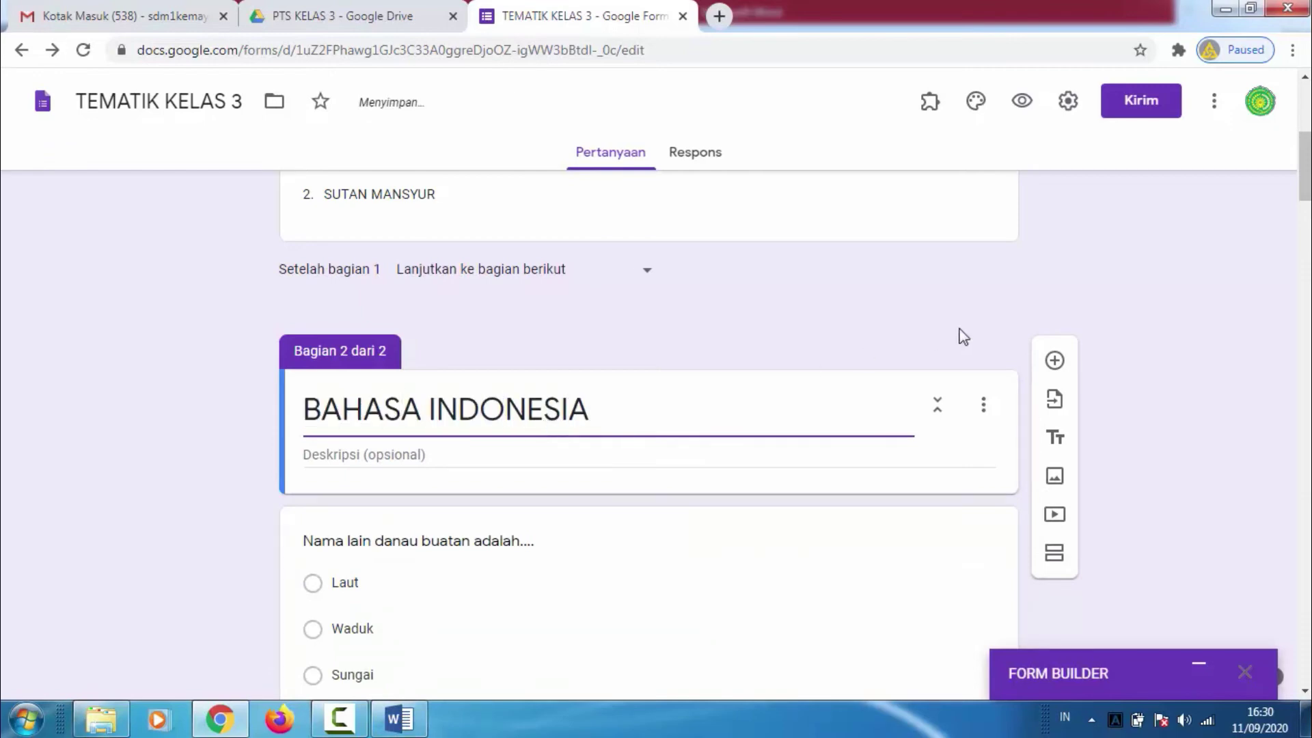
Add a section after the "Pada urutan tanda nada" question and title it "ILMU PENGETAHUAN ALAM"
left_click_drag(1302, 198, 1280, 366)
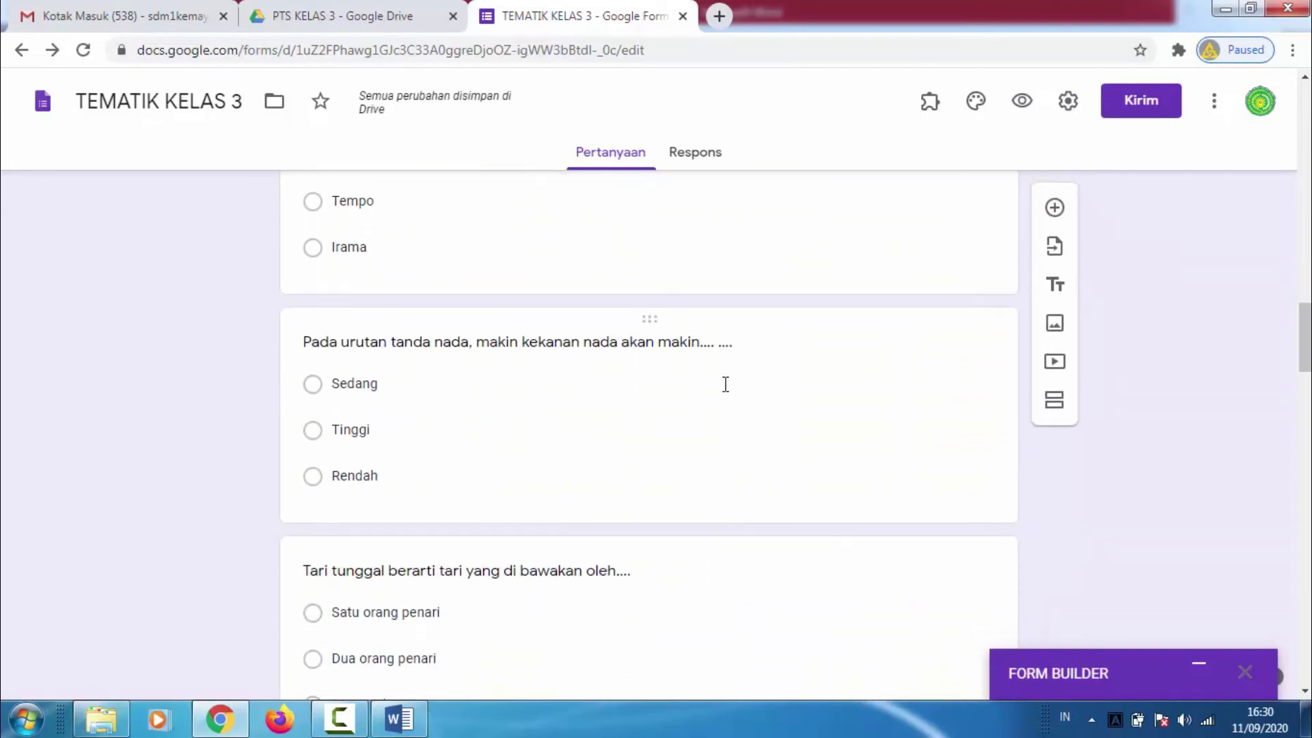
left_click(716, 386)
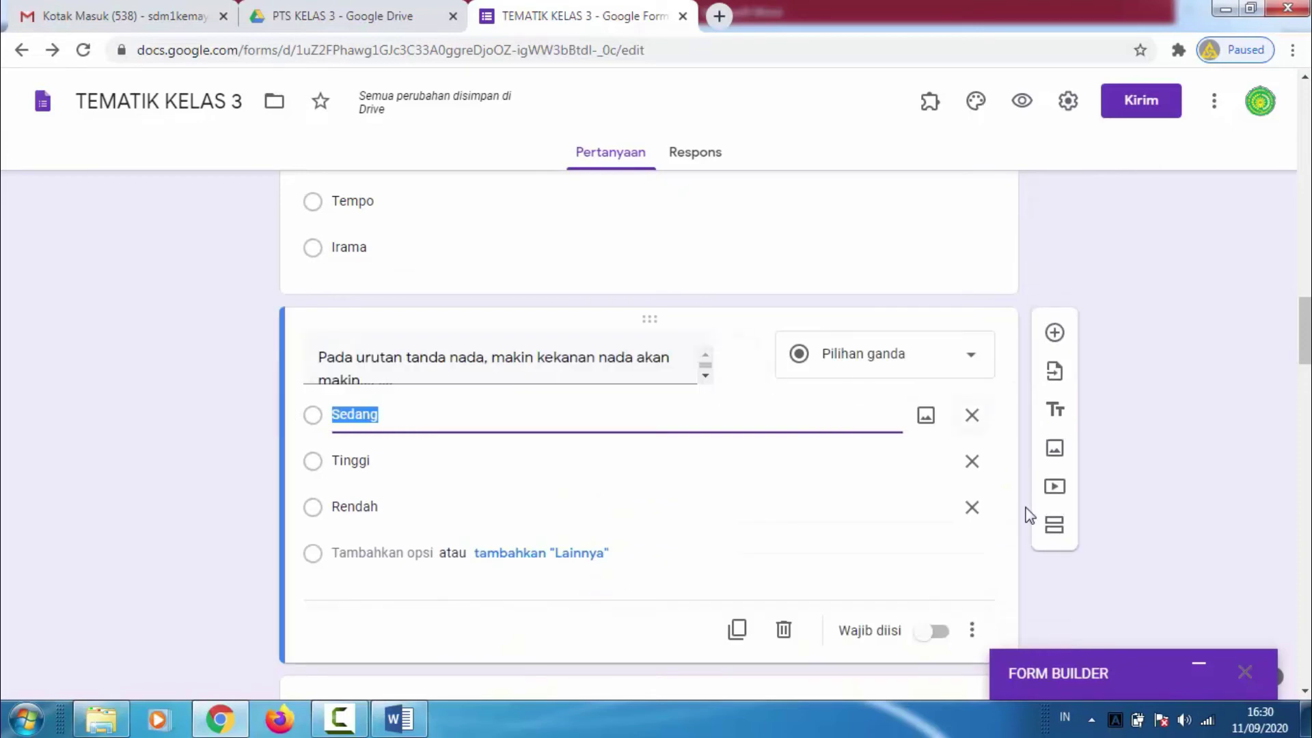
left_click(1063, 528)
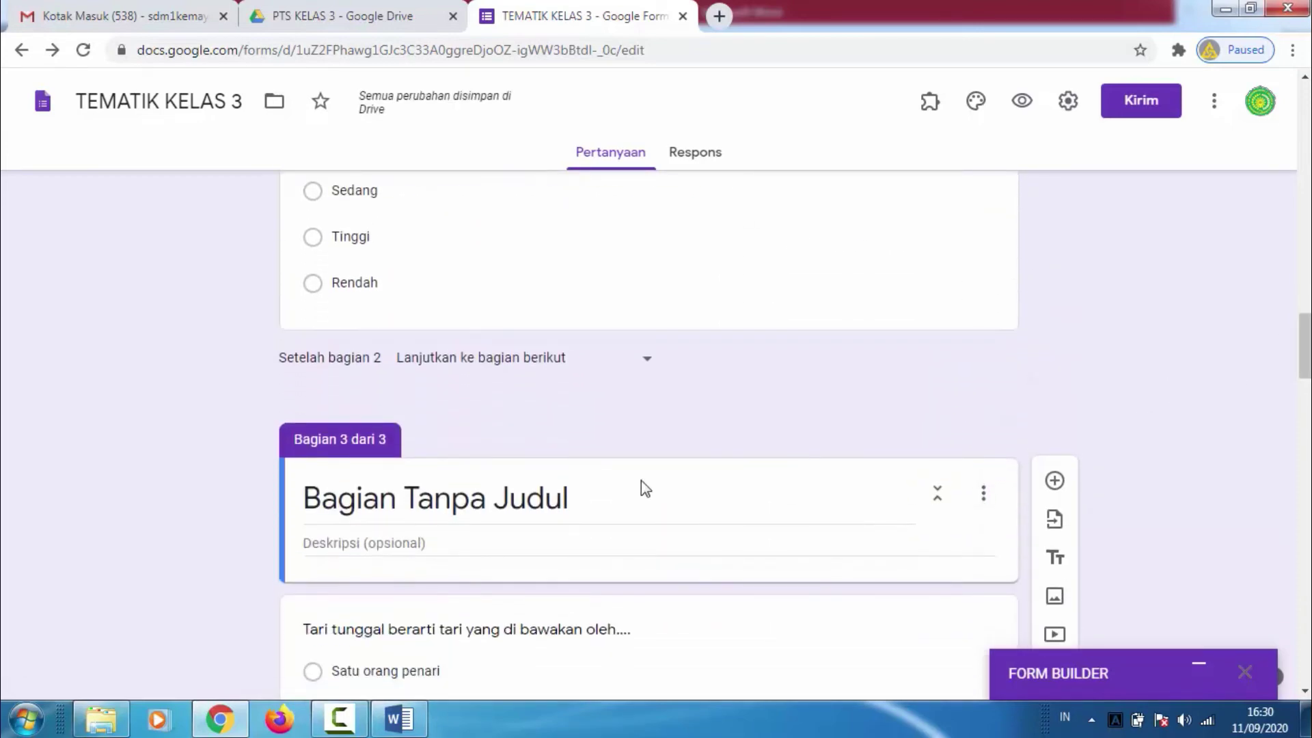
left_click(578, 509)
type("ILM")
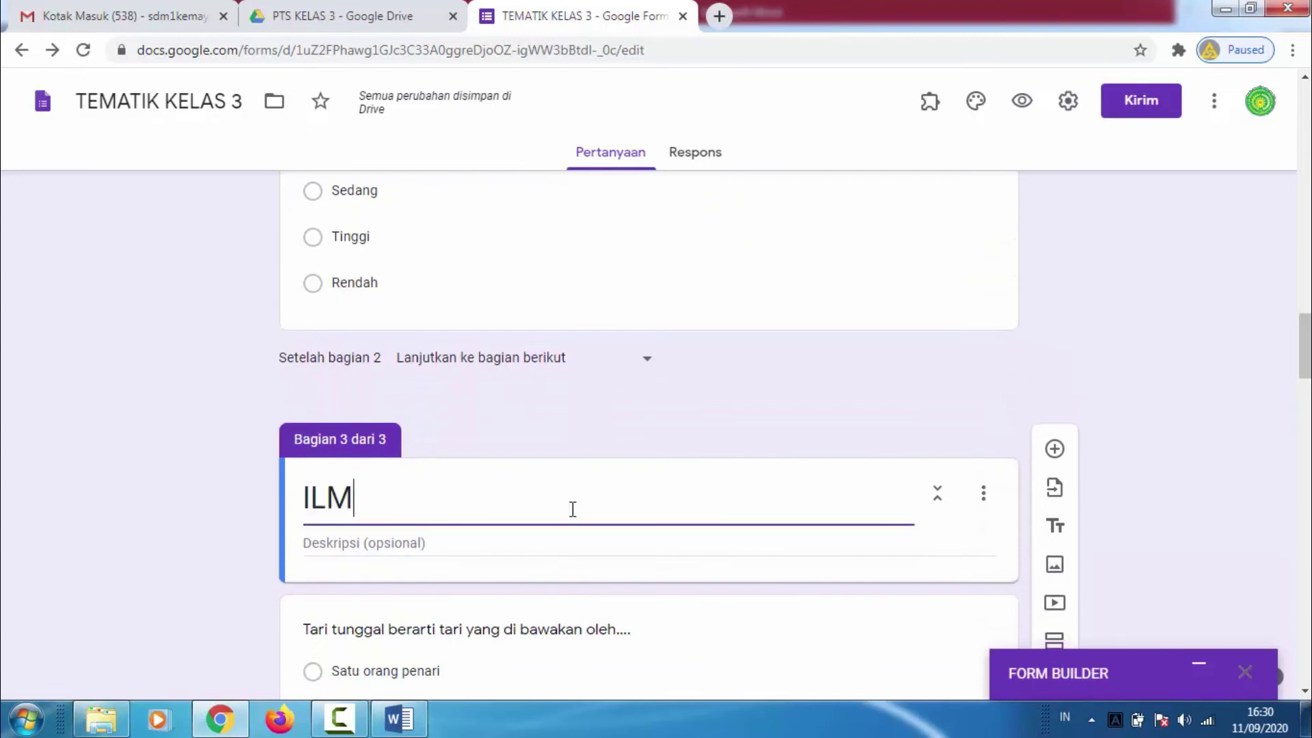
type("U PENGETA")
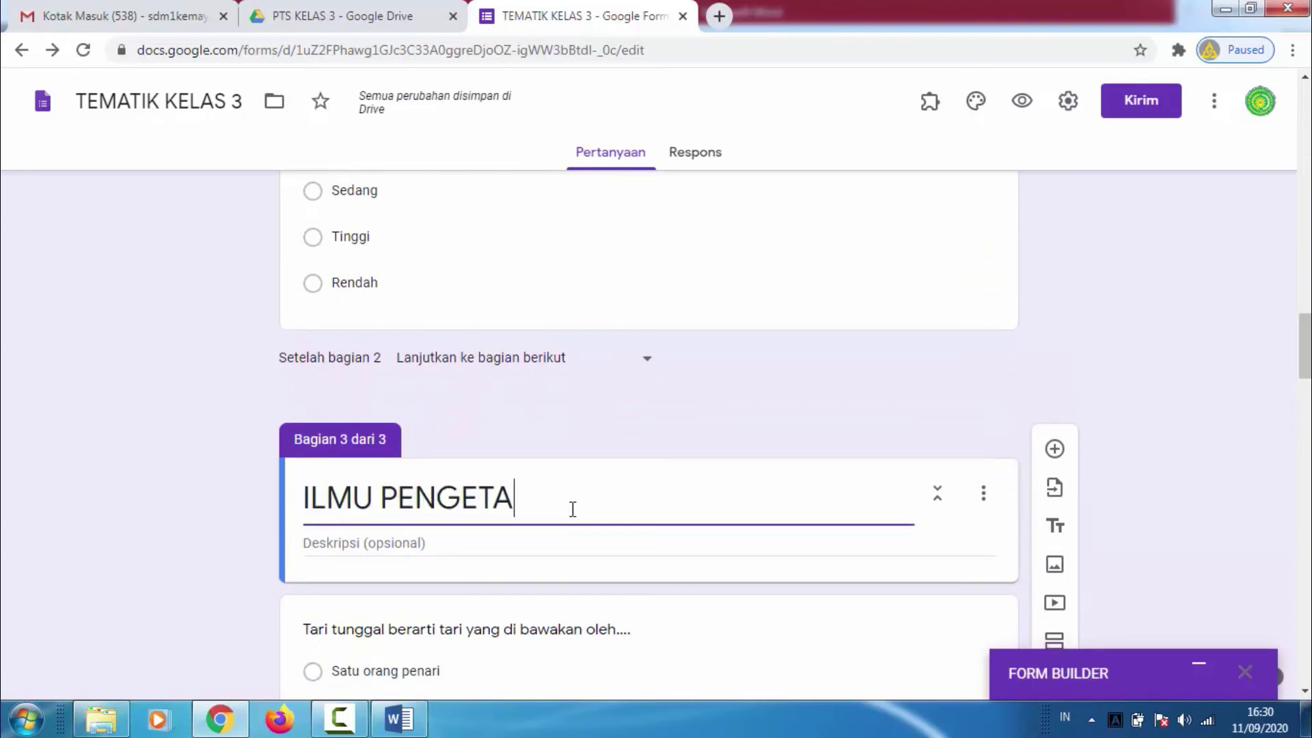
type("HUAN ALAM")
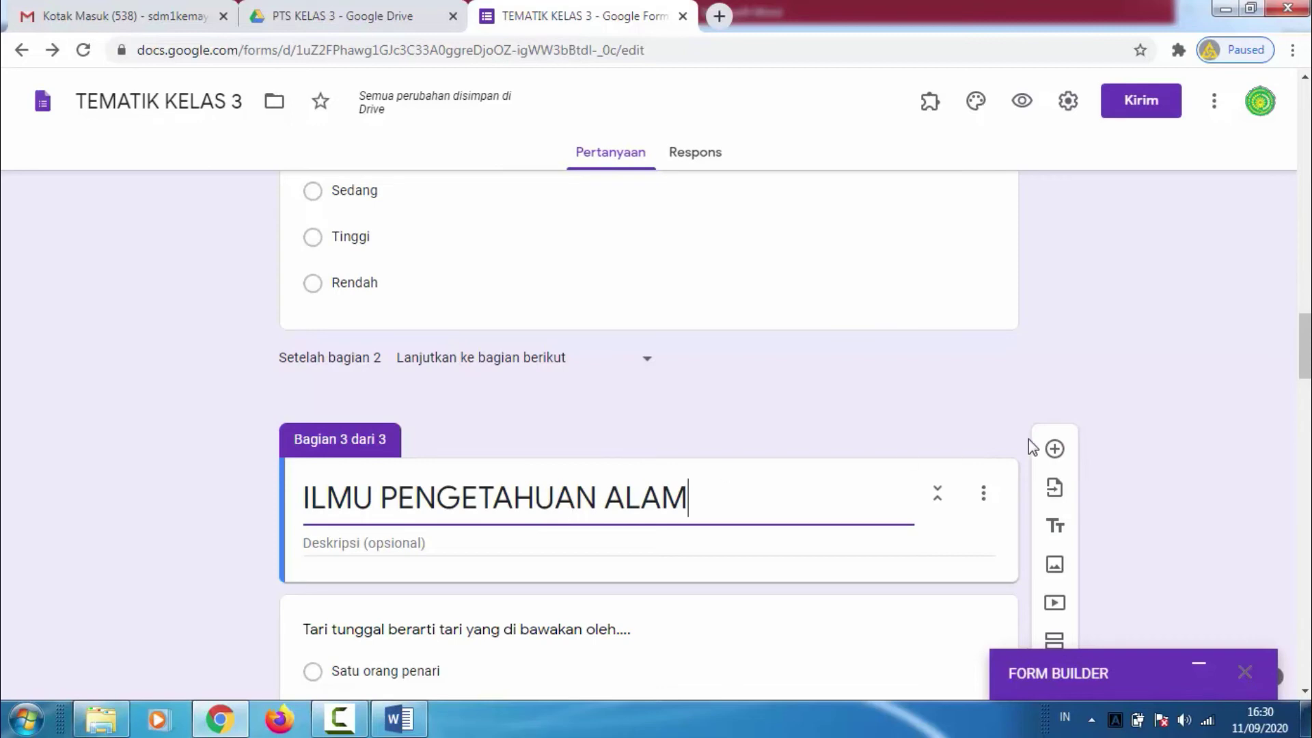
In the form's presentation settings, disable showing a link to submit another response
scroll(1028, 438, "up", 6)
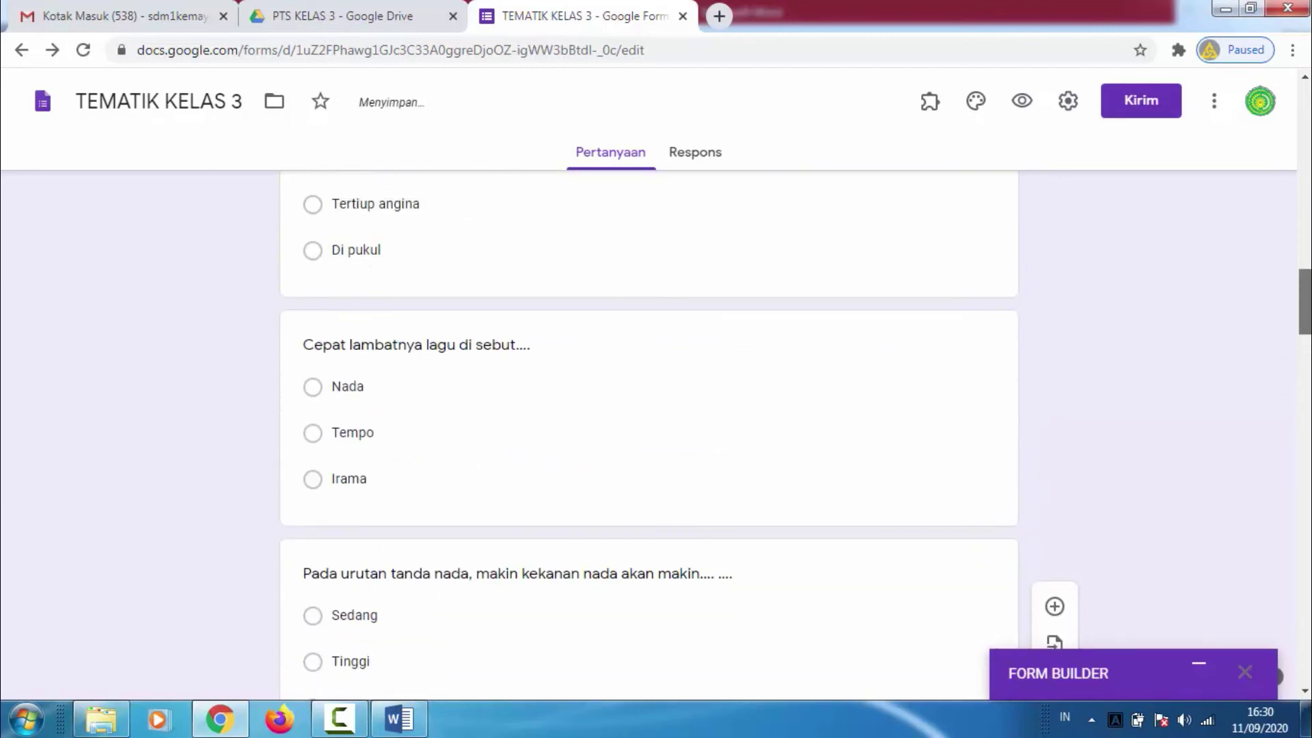
scroll(649, 438, "up", 12)
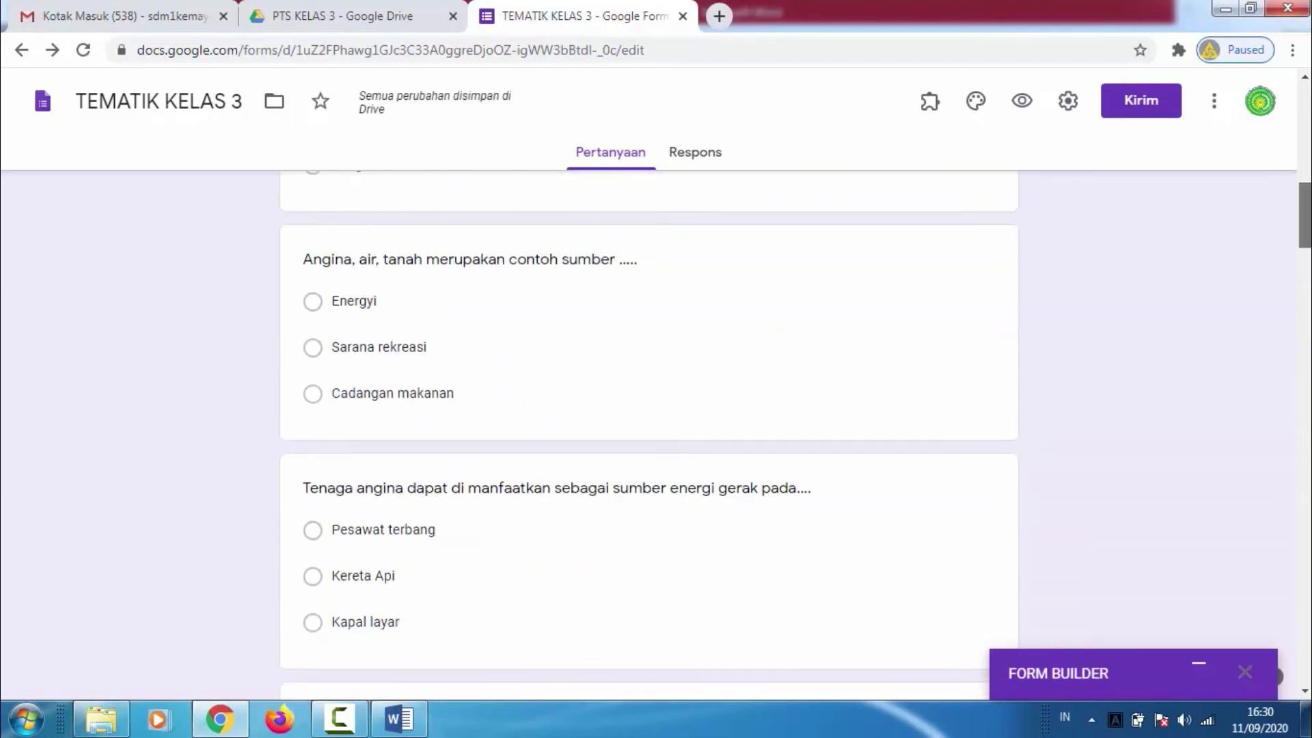
scroll(650, 437, "up", 9)
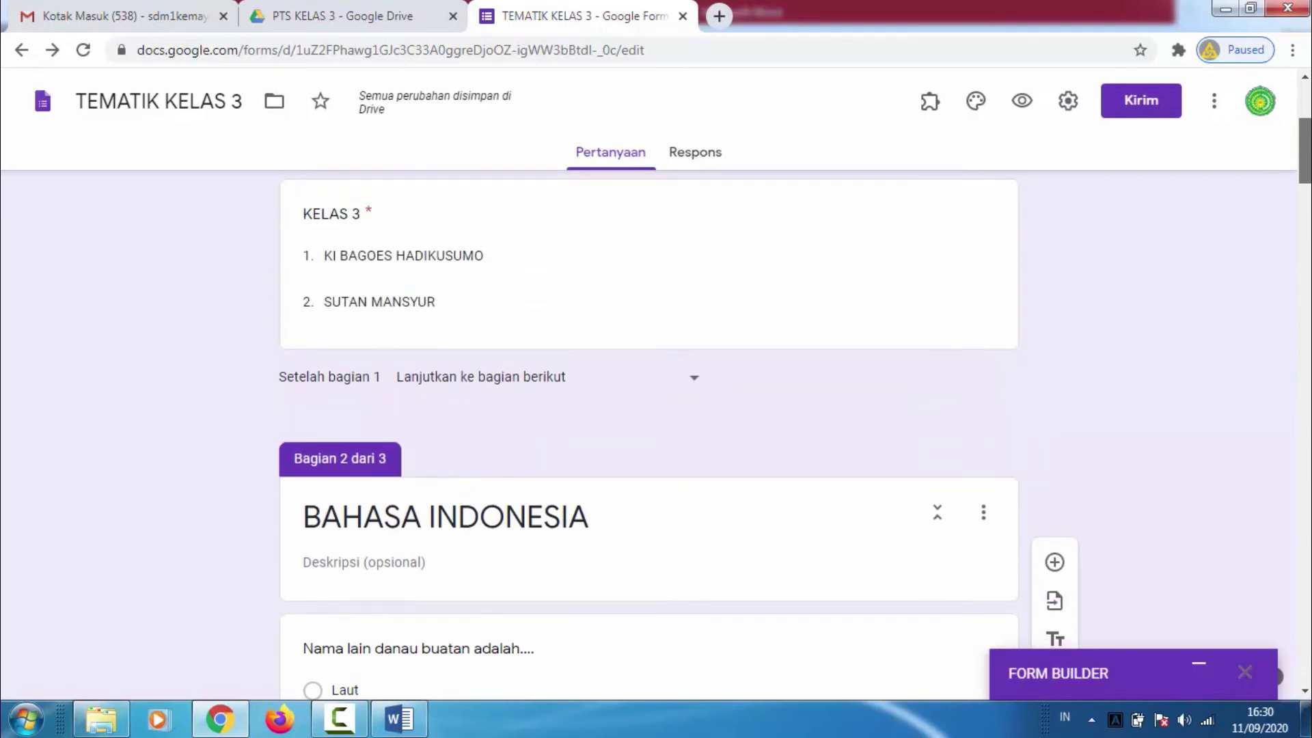
left_click(1068, 102)
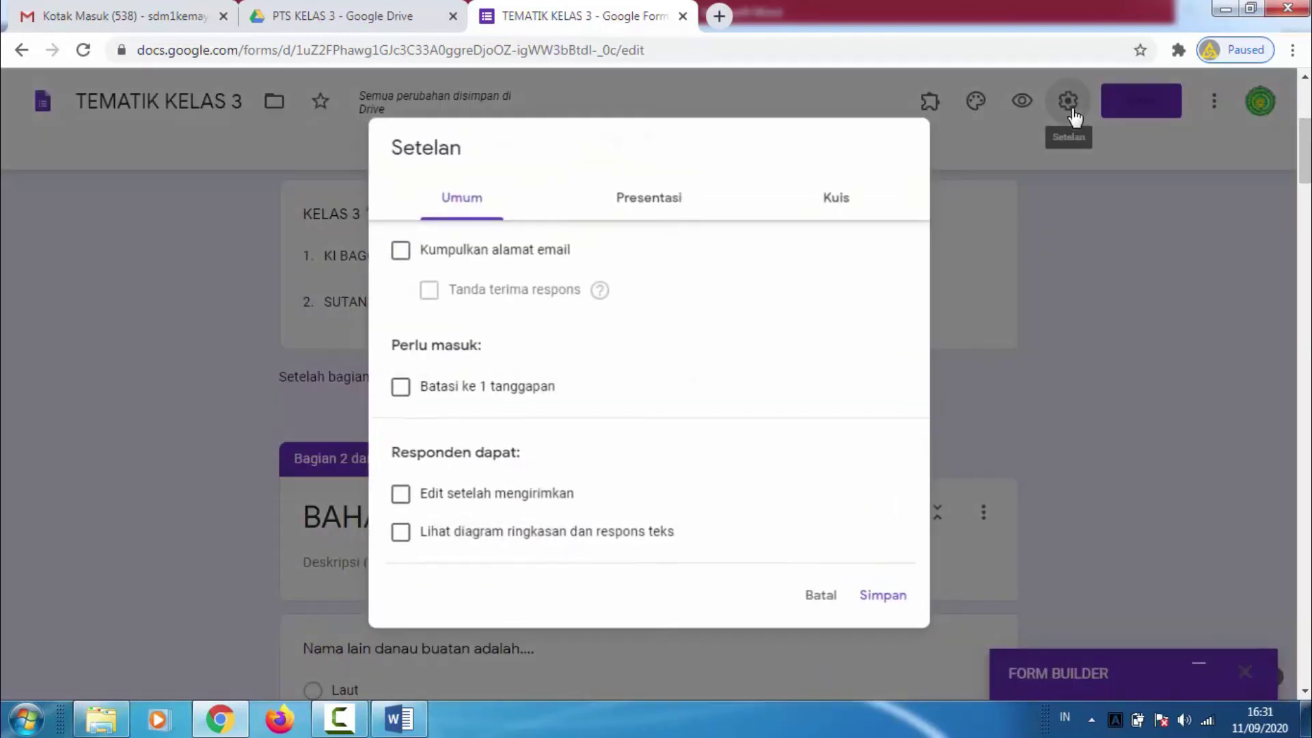
left_click(666, 202)
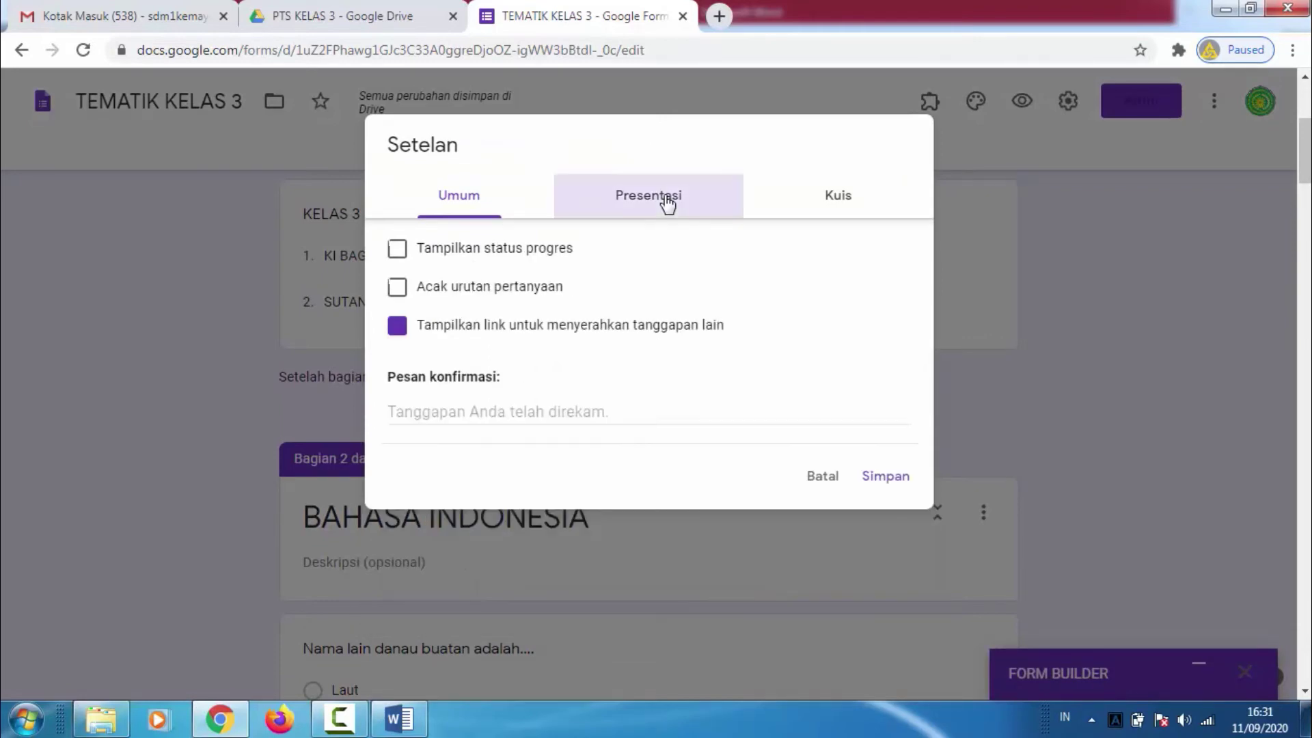
left_click(482, 329)
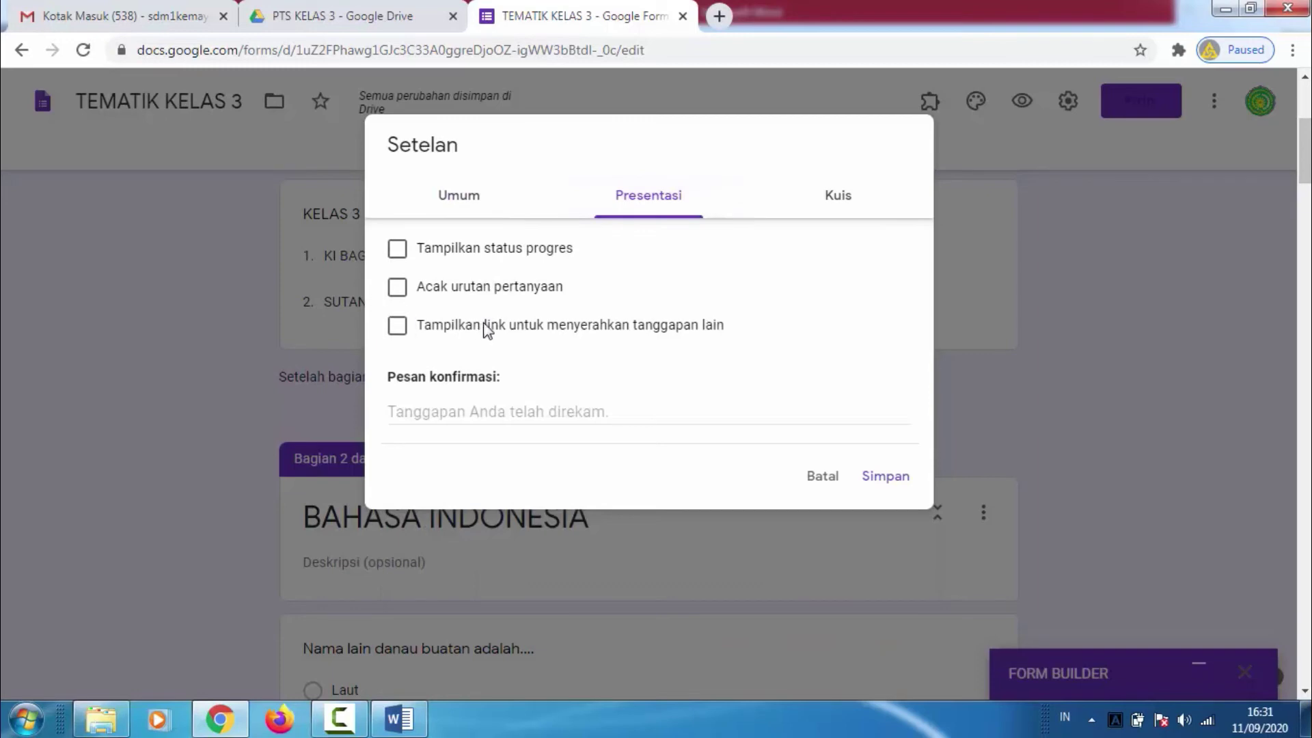
Set the confirmation message to "Terimakasih Anda sudah mengerjakan PTS dengan baik dan benar. Semoga sukses selalu ya.."
left_click(533, 405)
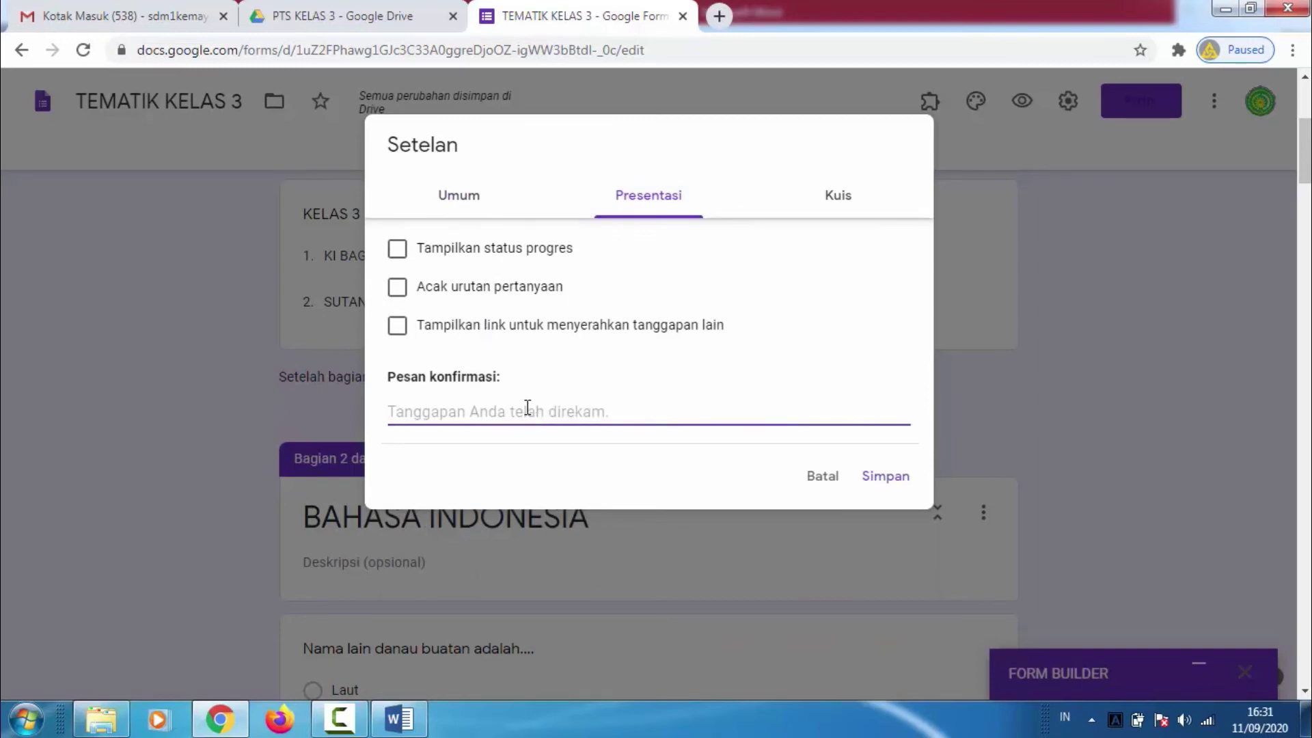
type("tE")
key("BackSpace")
key("BackSpace")
type("T")
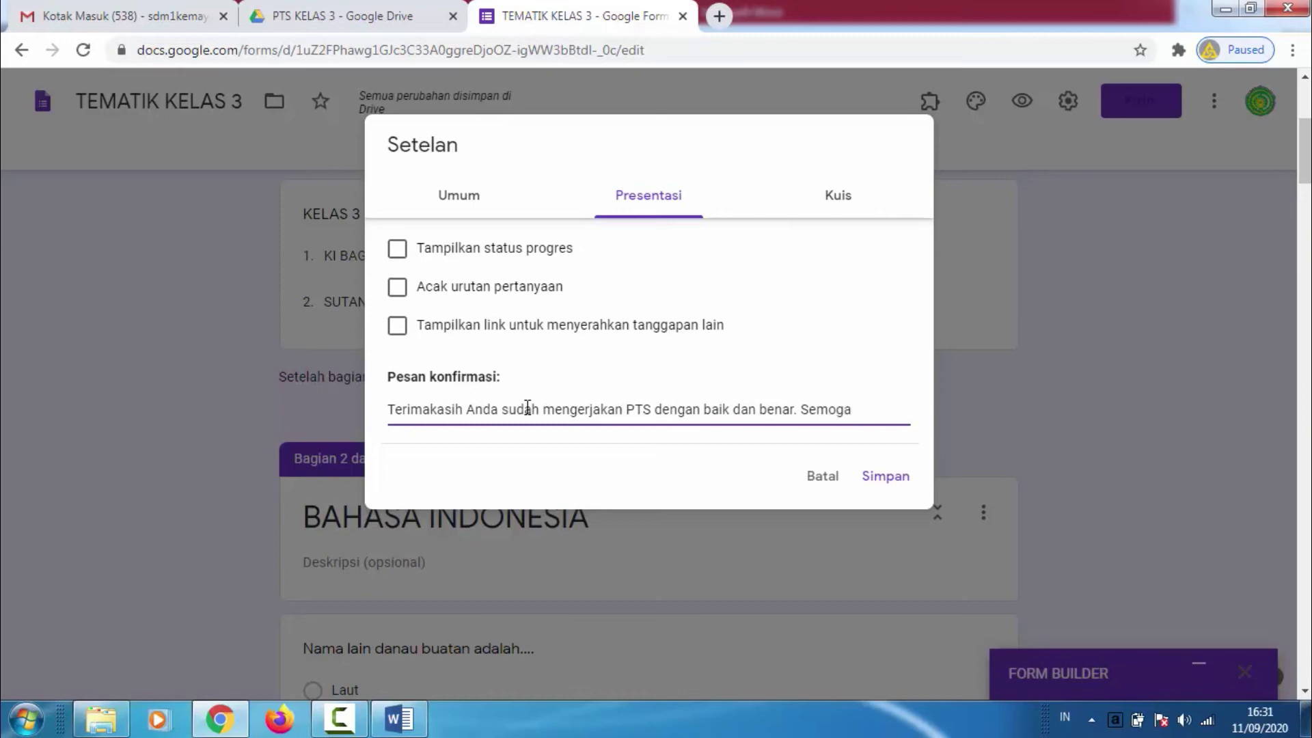
type("ses selalu ya..")
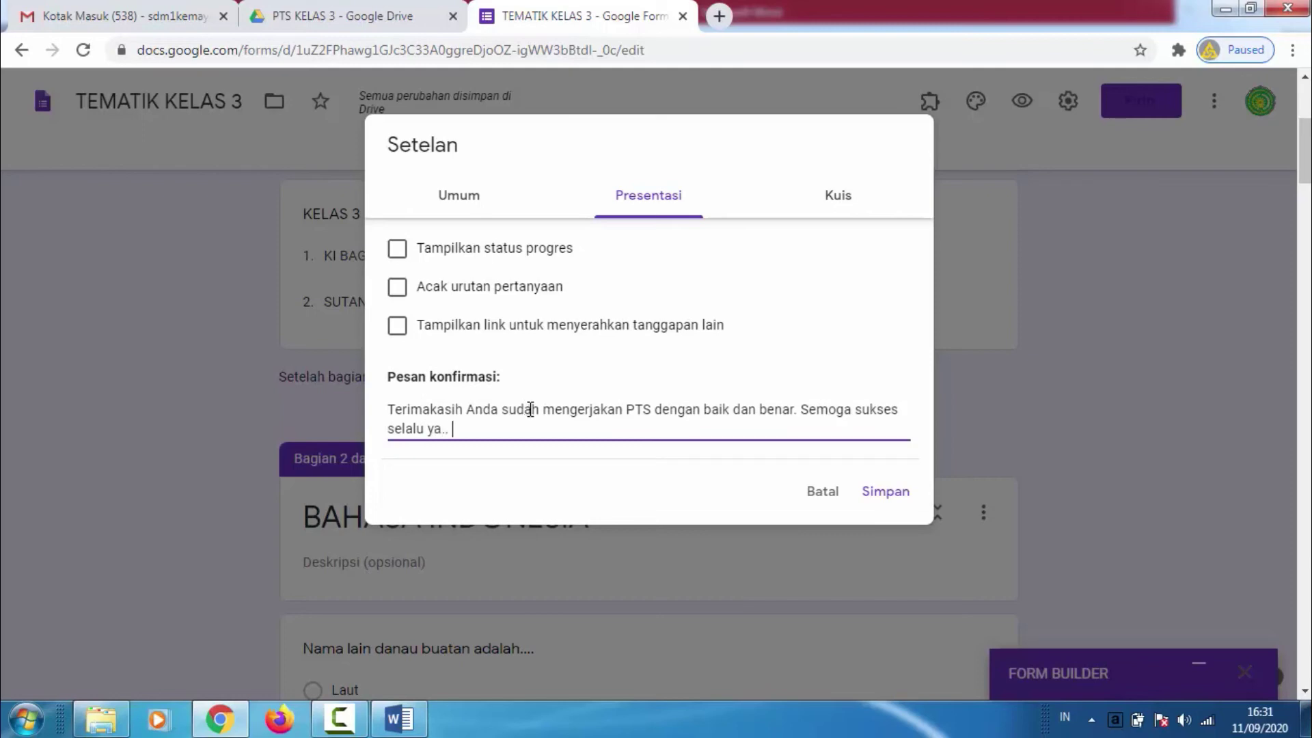
Make the form a quiz and set the scores to be released later, after manual review
left_click(840, 201)
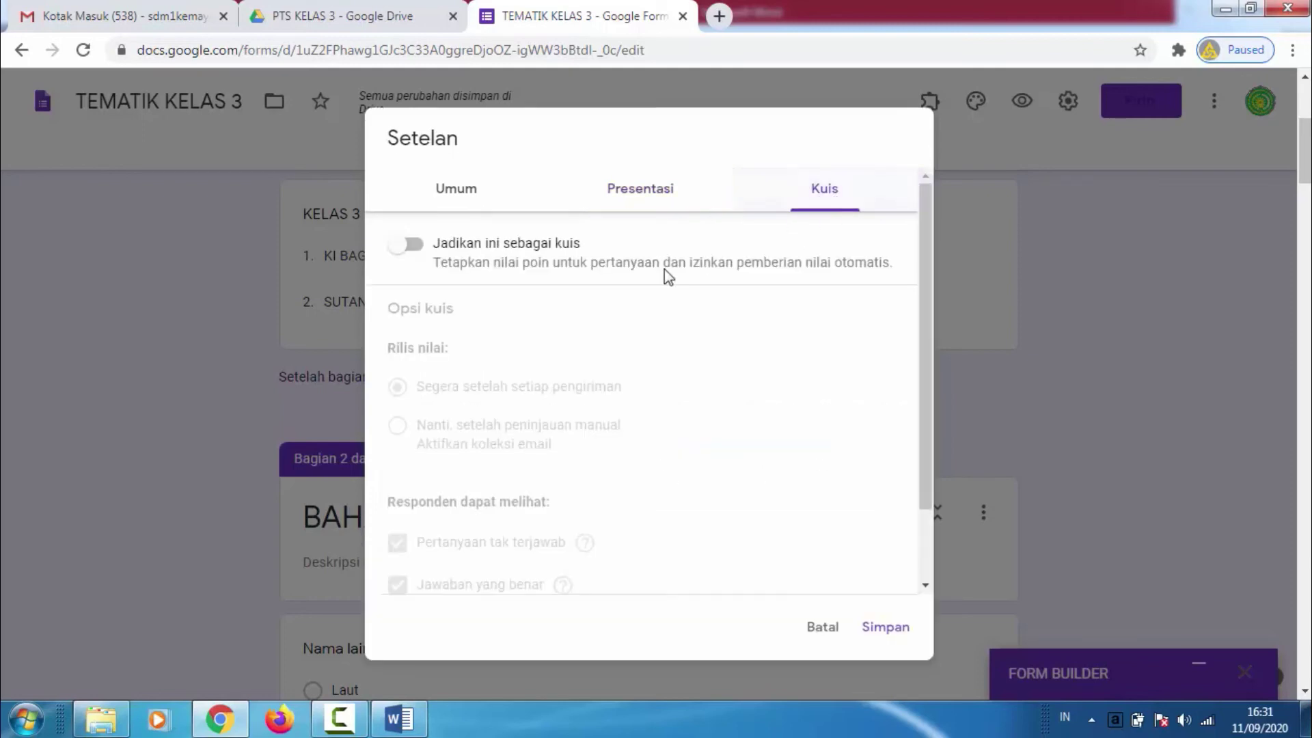
left_click(409, 246)
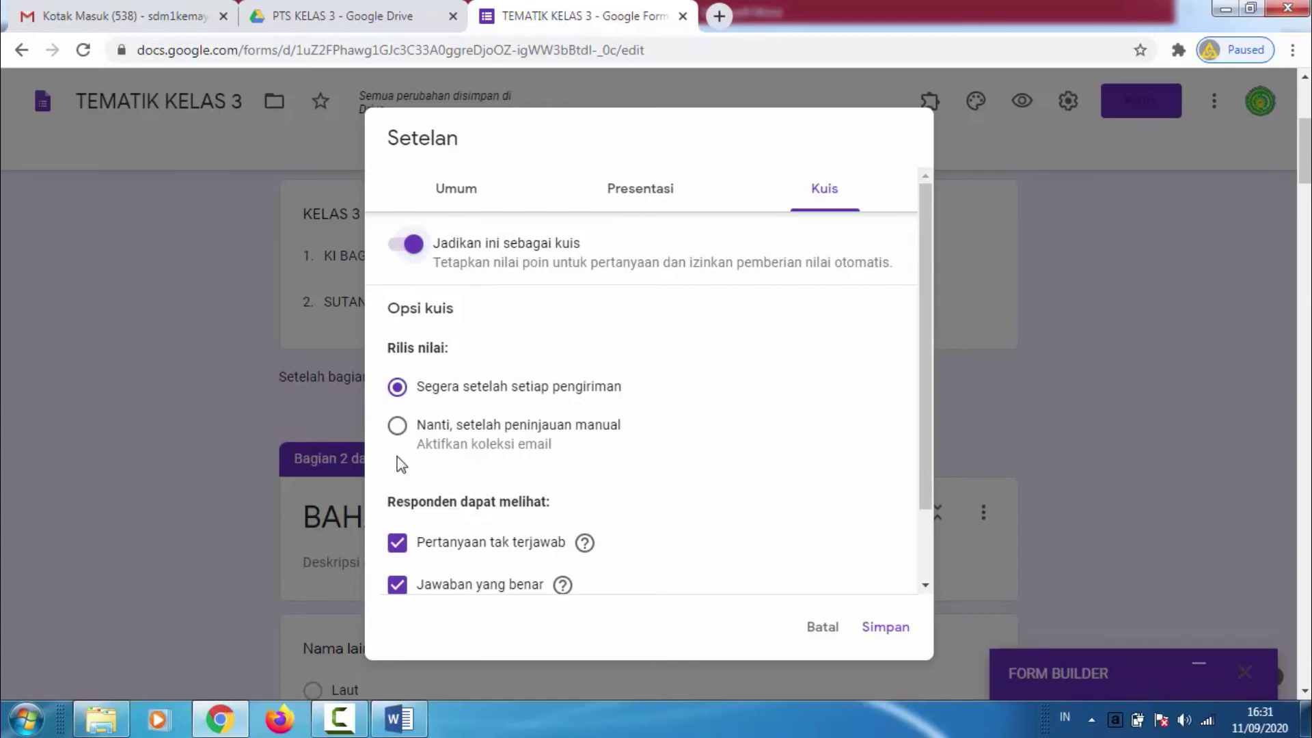
left_click(399, 429)
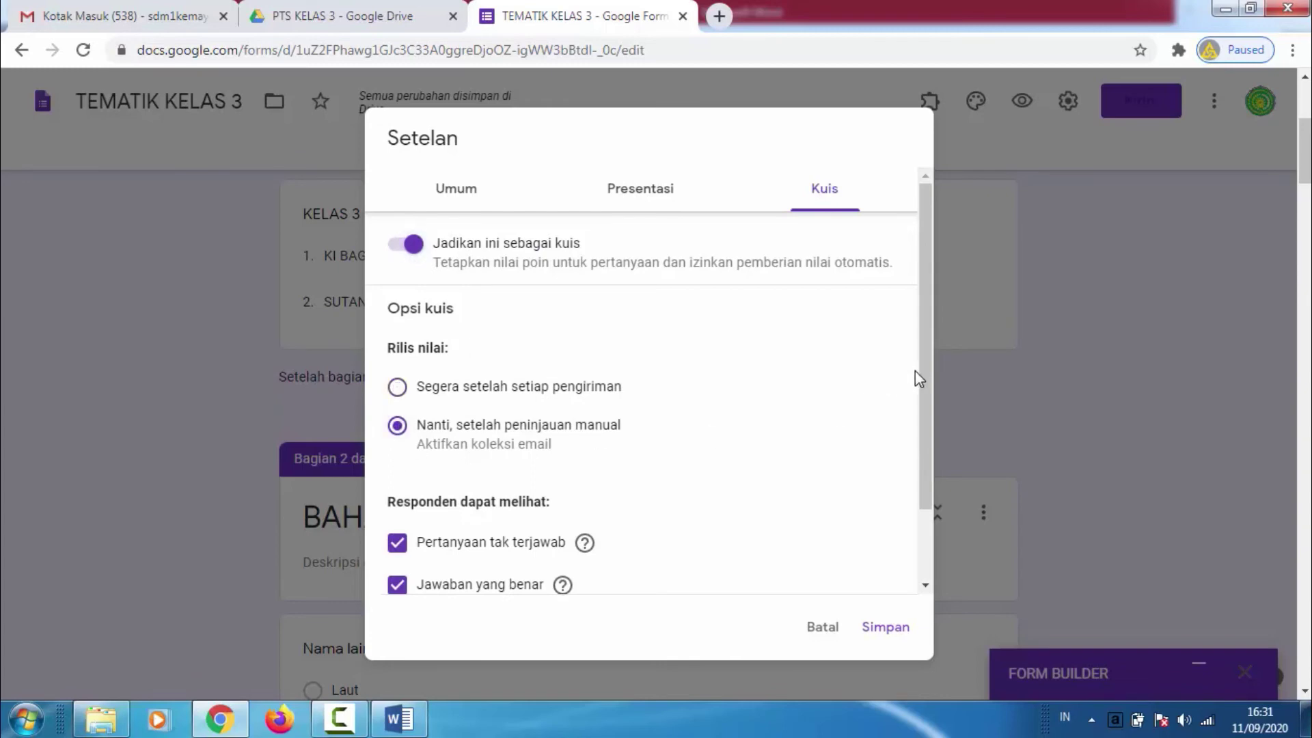
Hide the correct answers and point values from respondents and save the form settings
left_click_drag(921, 378, 920, 485)
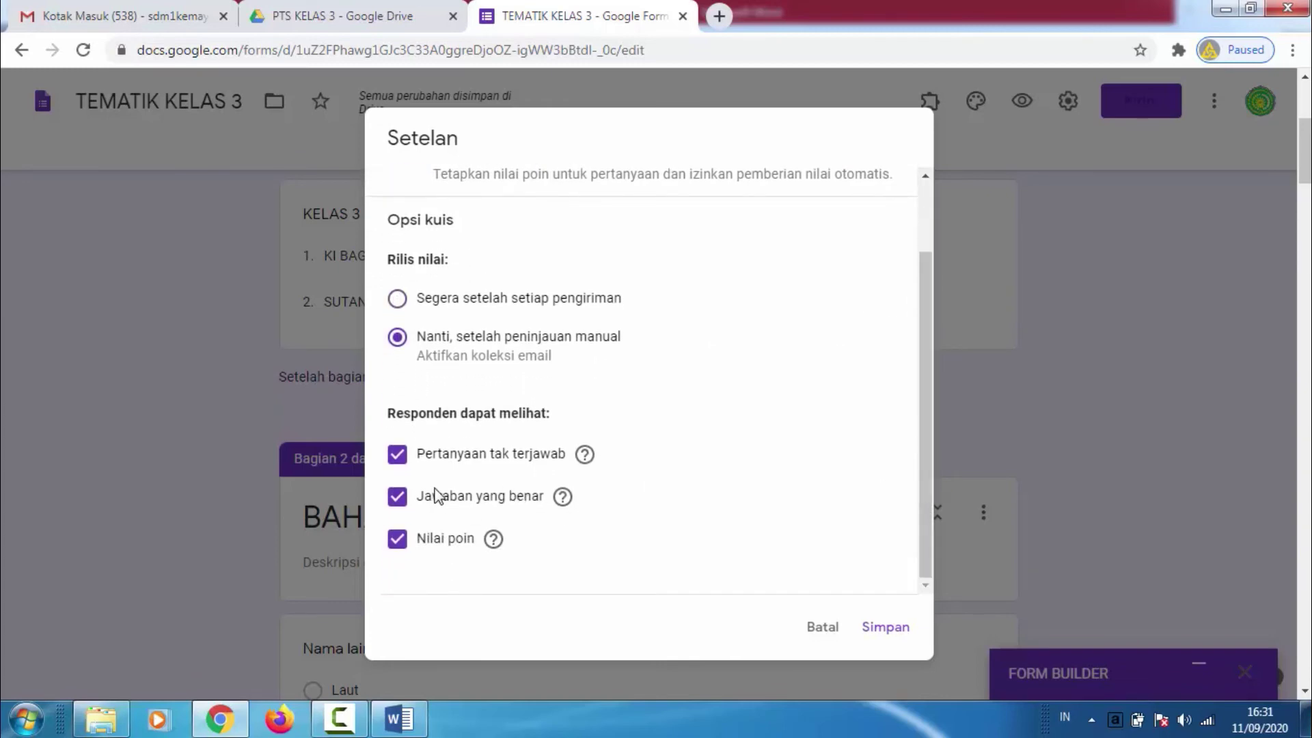
left_click(397, 496)
left_click(400, 539)
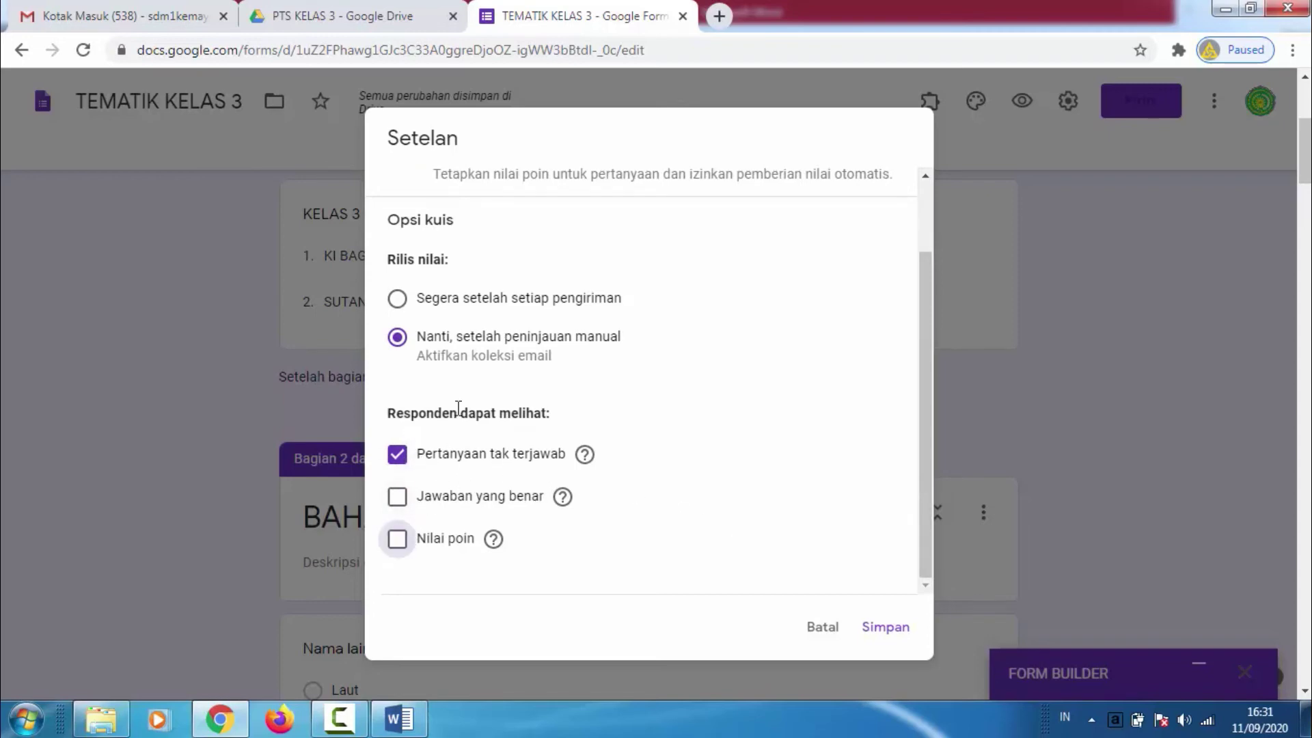
left_click(894, 634)
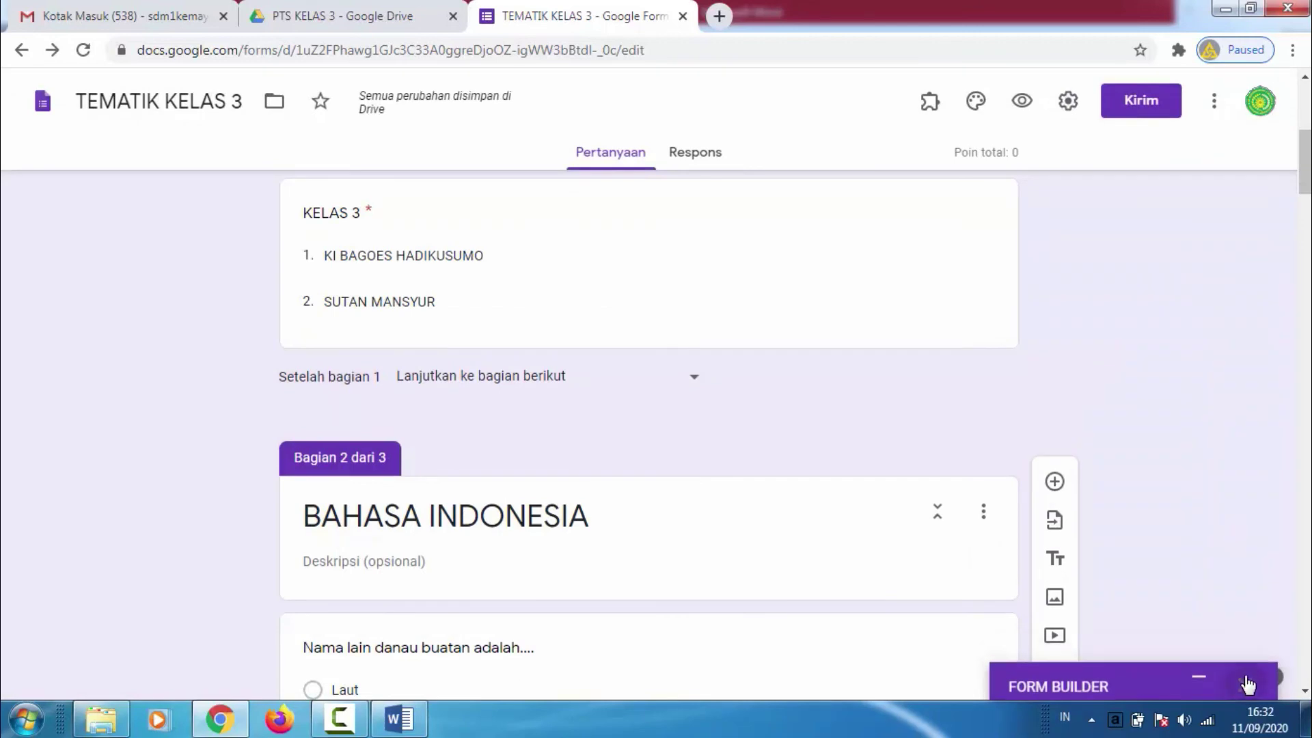
In the answer key of "Nama lain danau buatan adalah....", mark Waduk as correct and set its score to 5 points
scroll(650, 438, "up", 7)
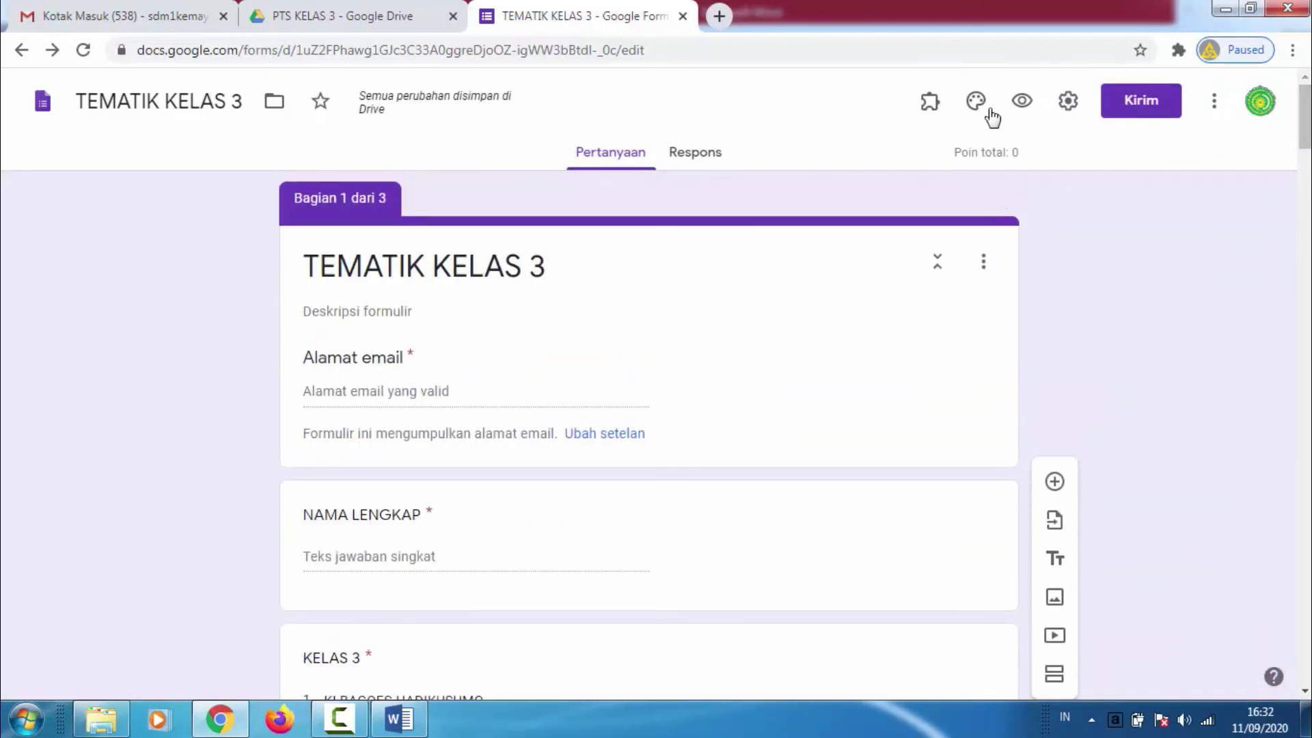
left_click_drag(1306, 129, 1305, 181)
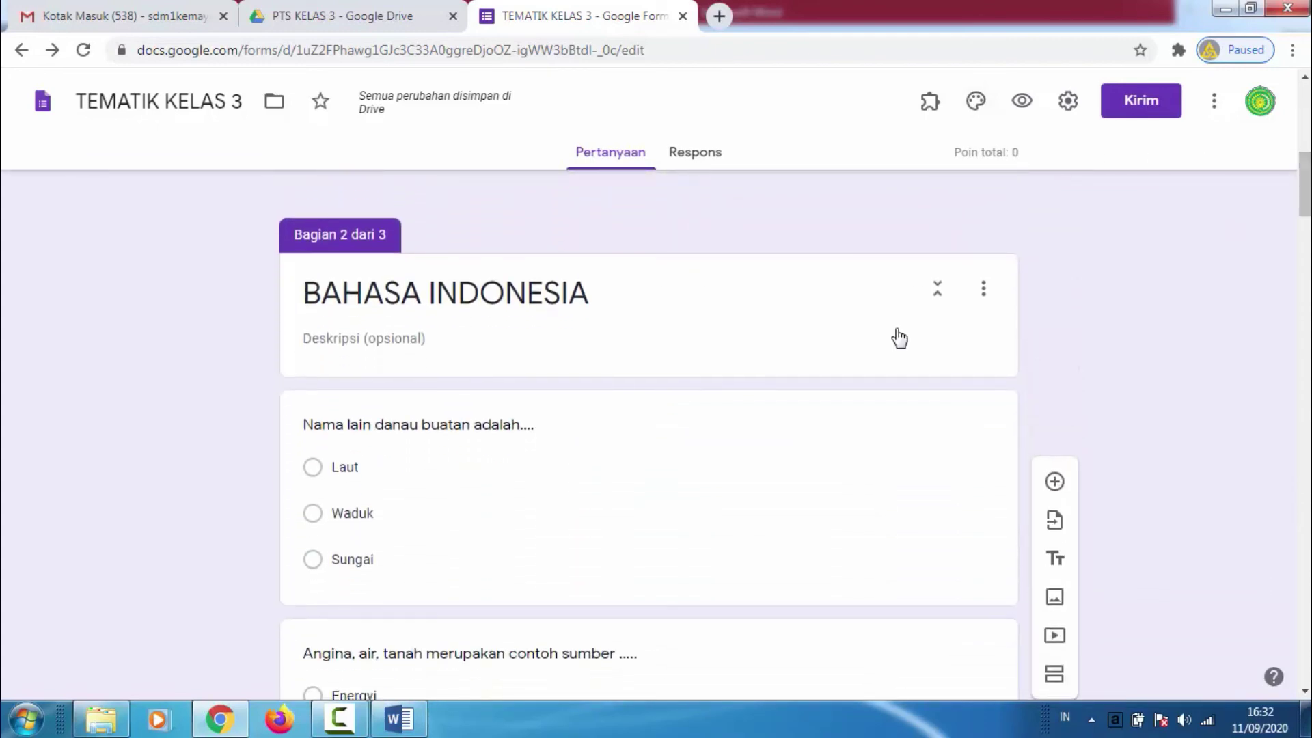
left_click(674, 457)
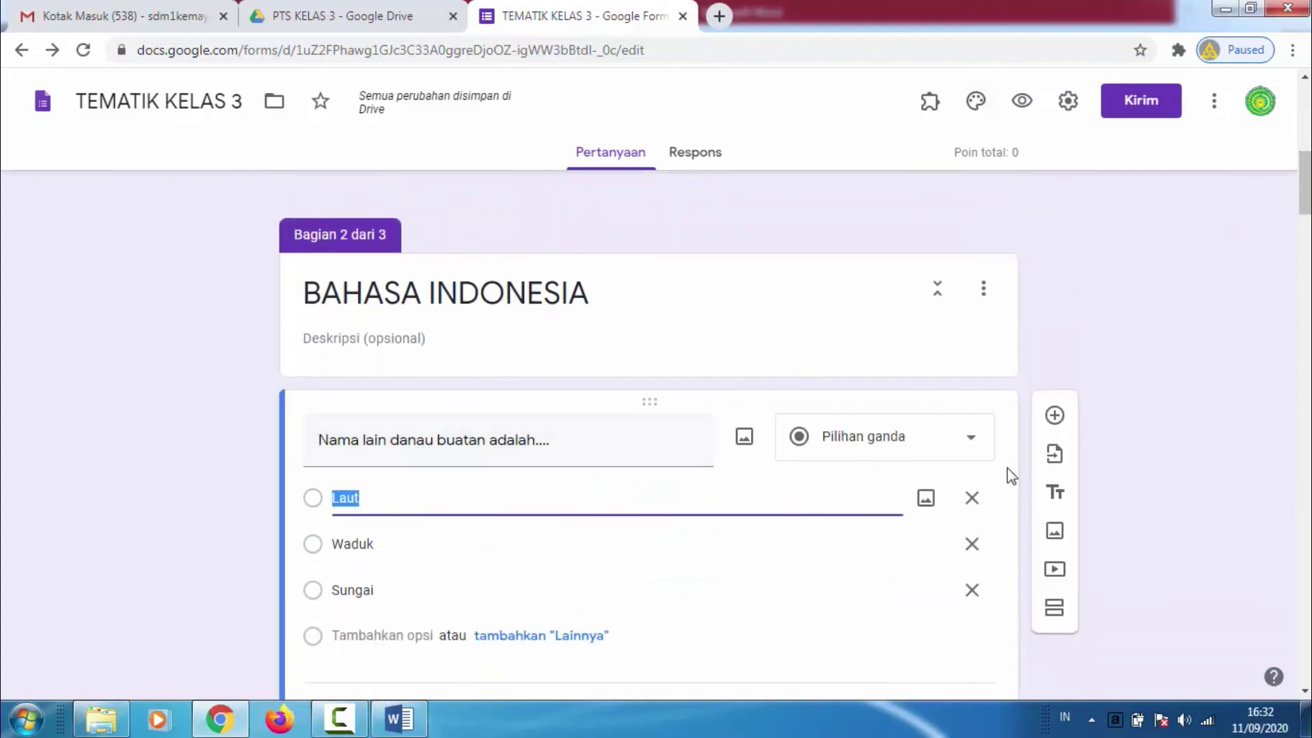
left_click_drag(1305, 205, 1308, 221)
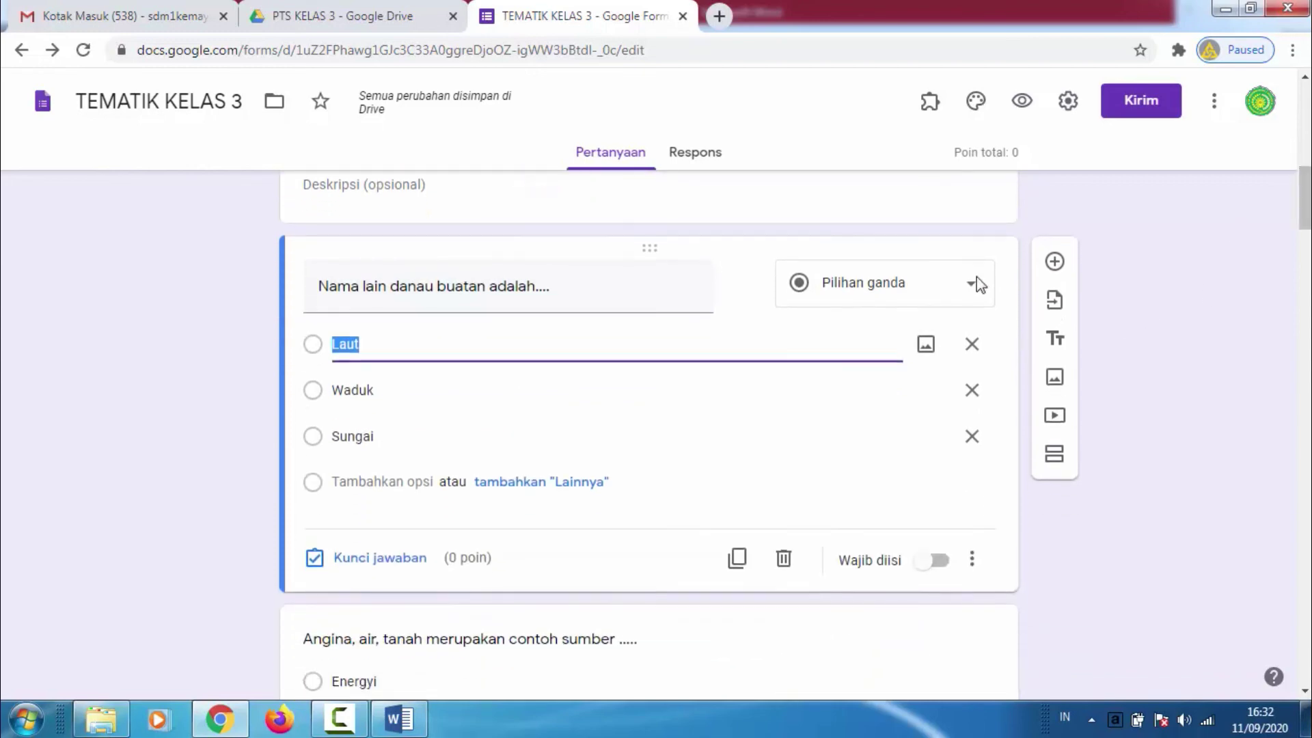
left_click(383, 567)
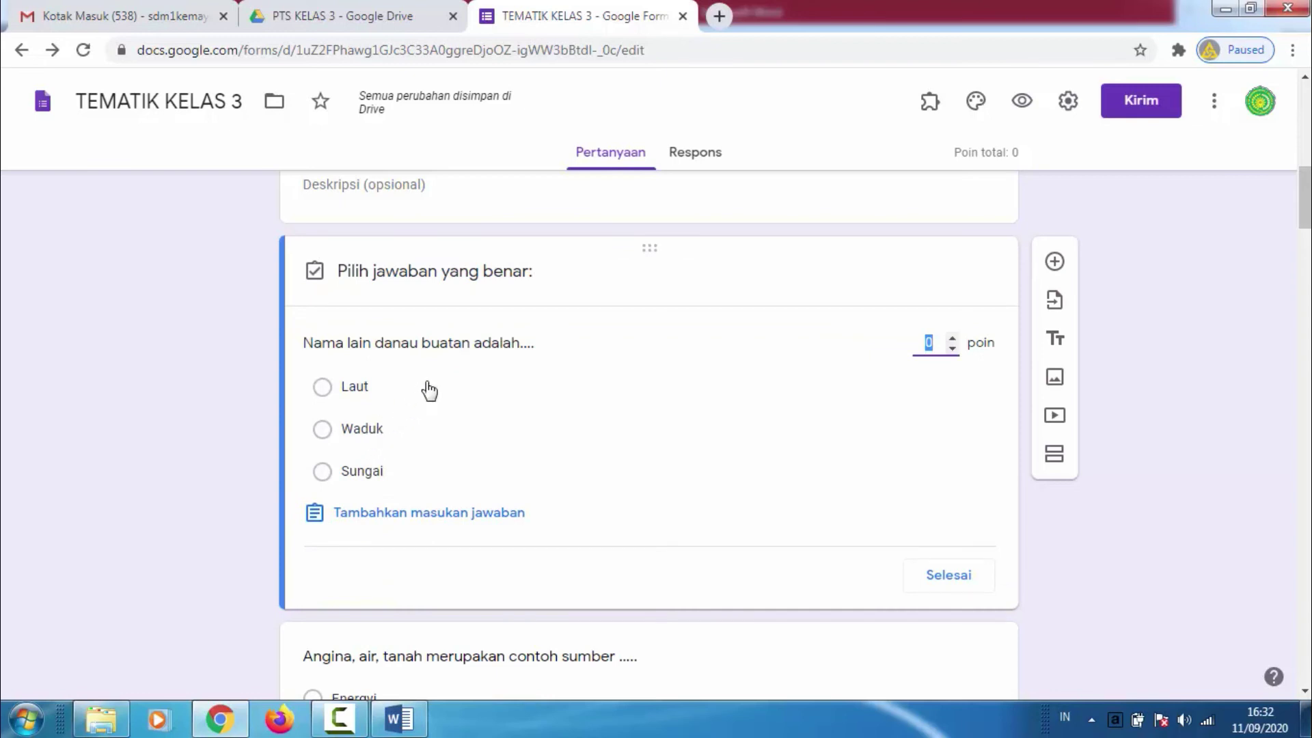
left_click(353, 433)
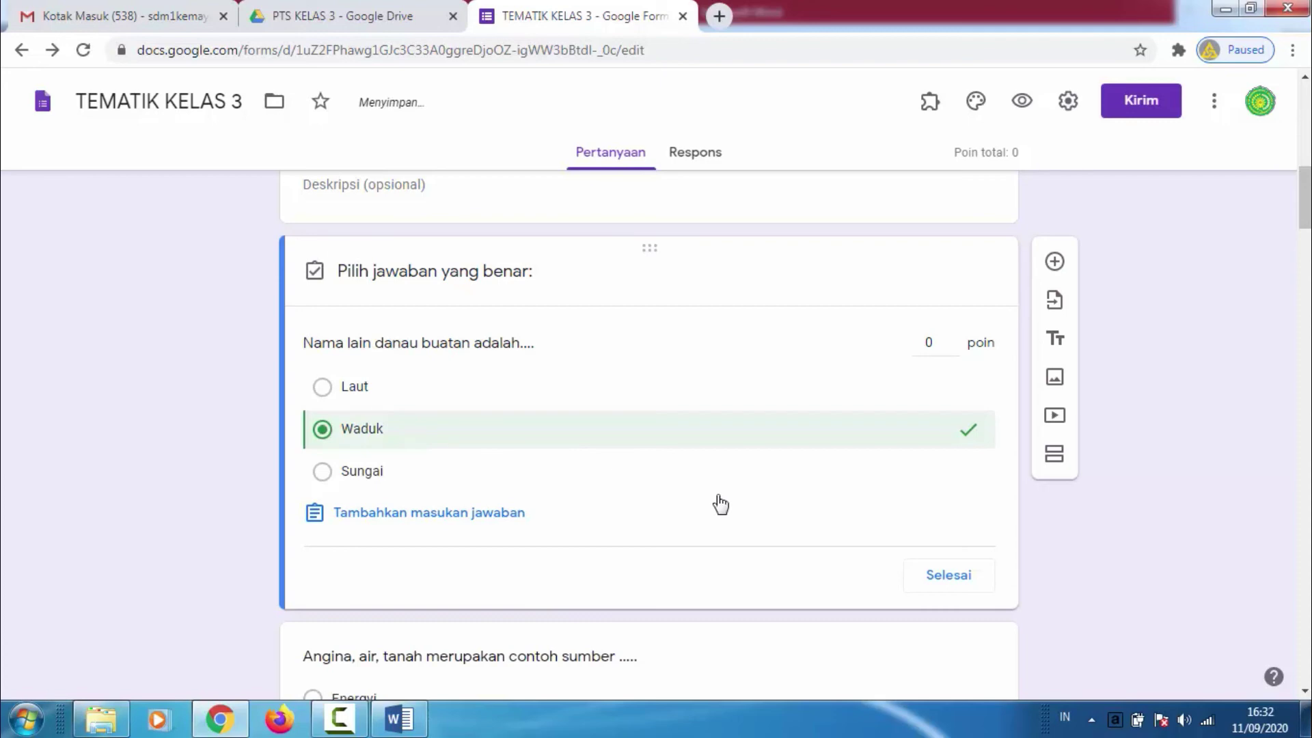
left_click(938, 342)
left_click_drag(939, 341, 920, 343)
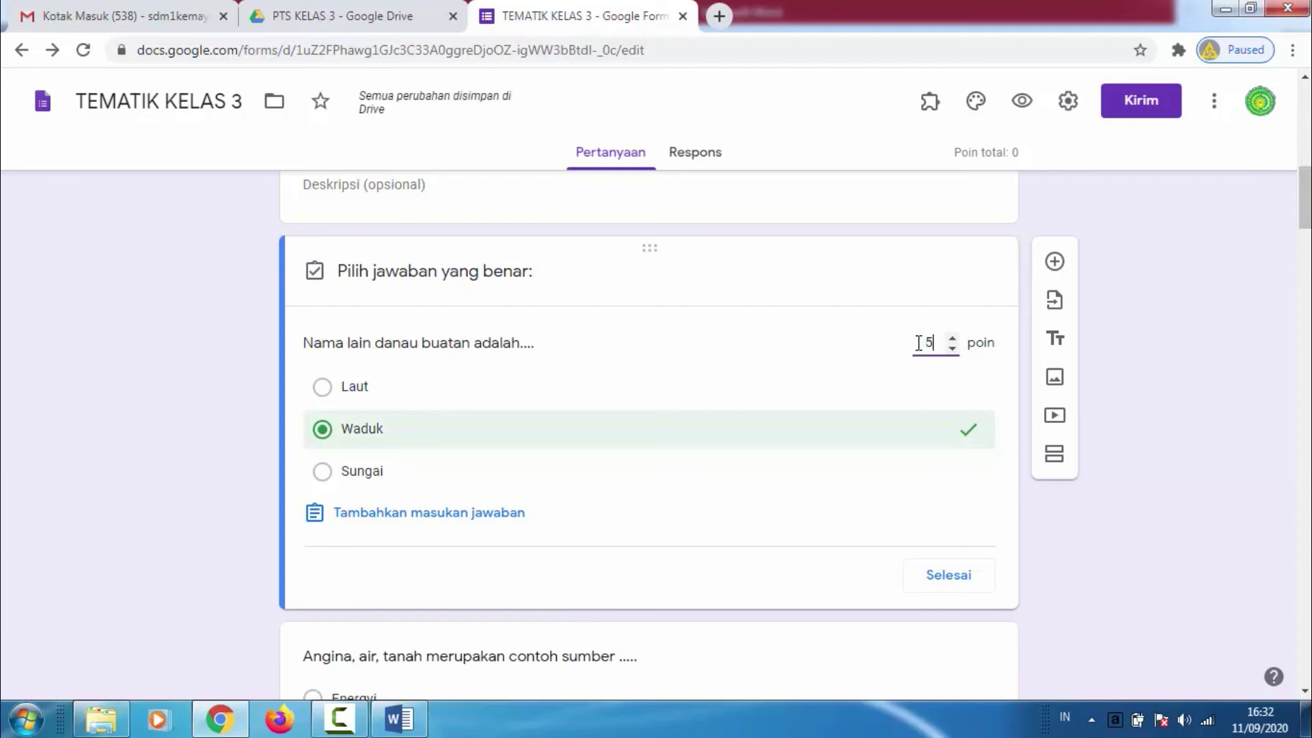
type("5")
left_click(926, 582)
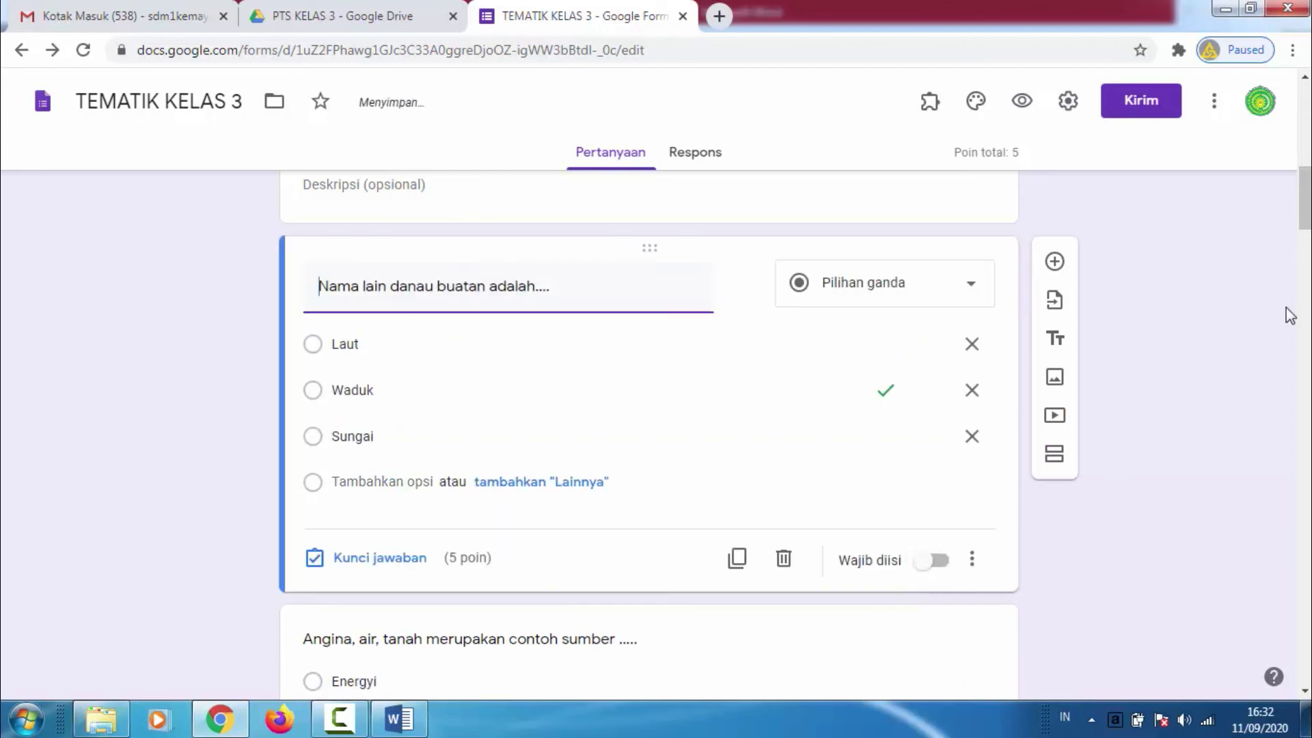
Upload the PTS image from the Downloads folder as the form's header and close the theme options
scroll(650, 431, "up", 8)
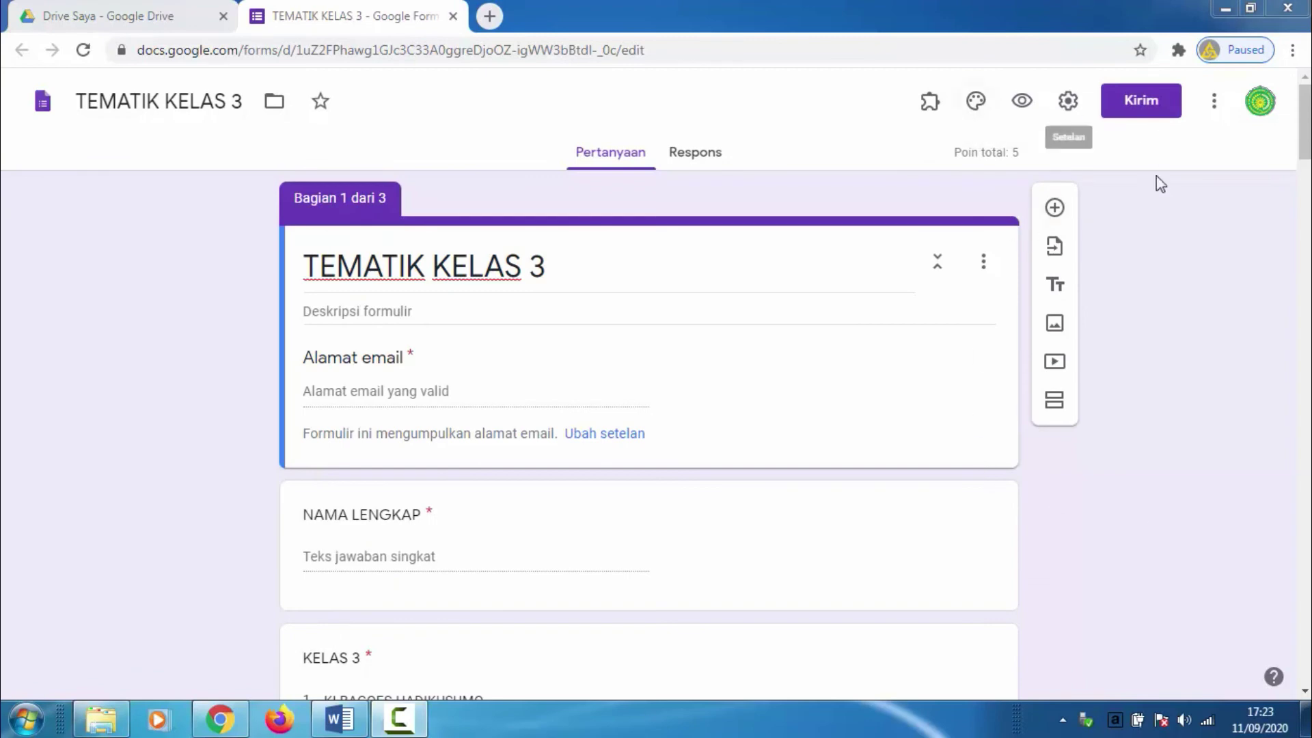
left_click(976, 102)
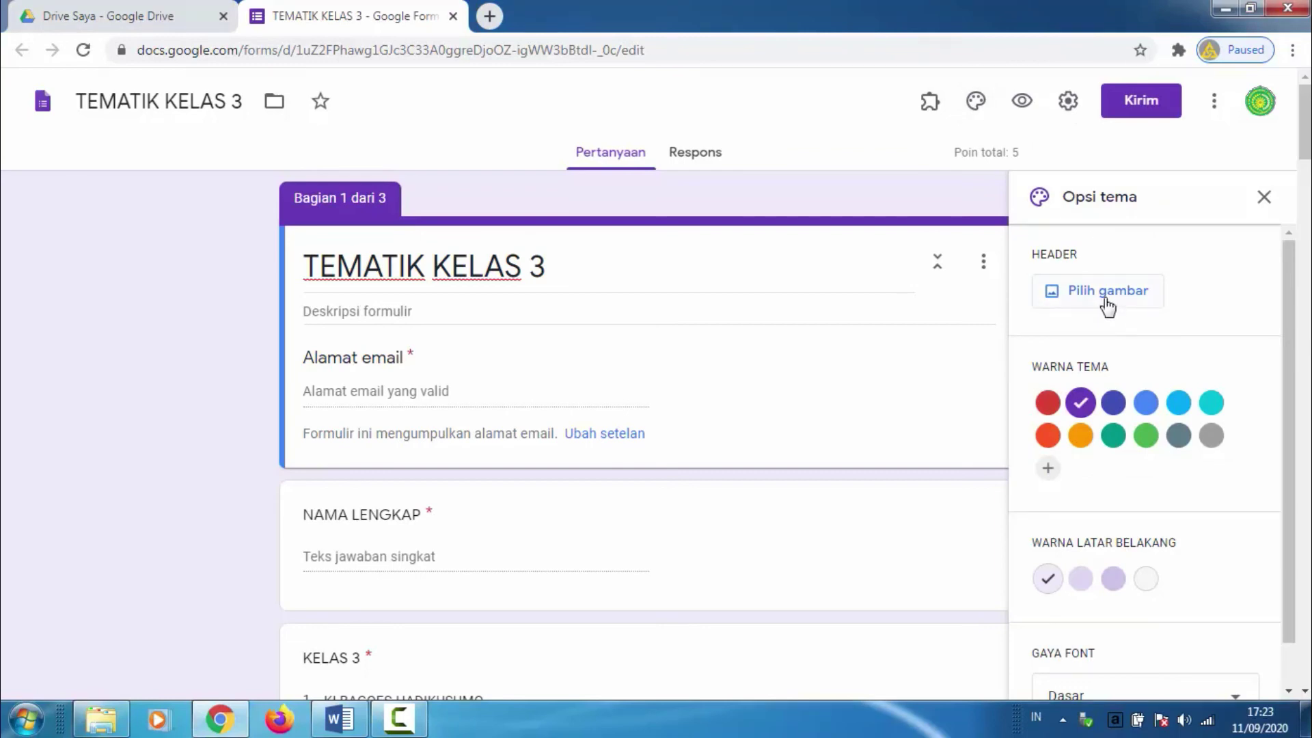
left_click(1106, 296)
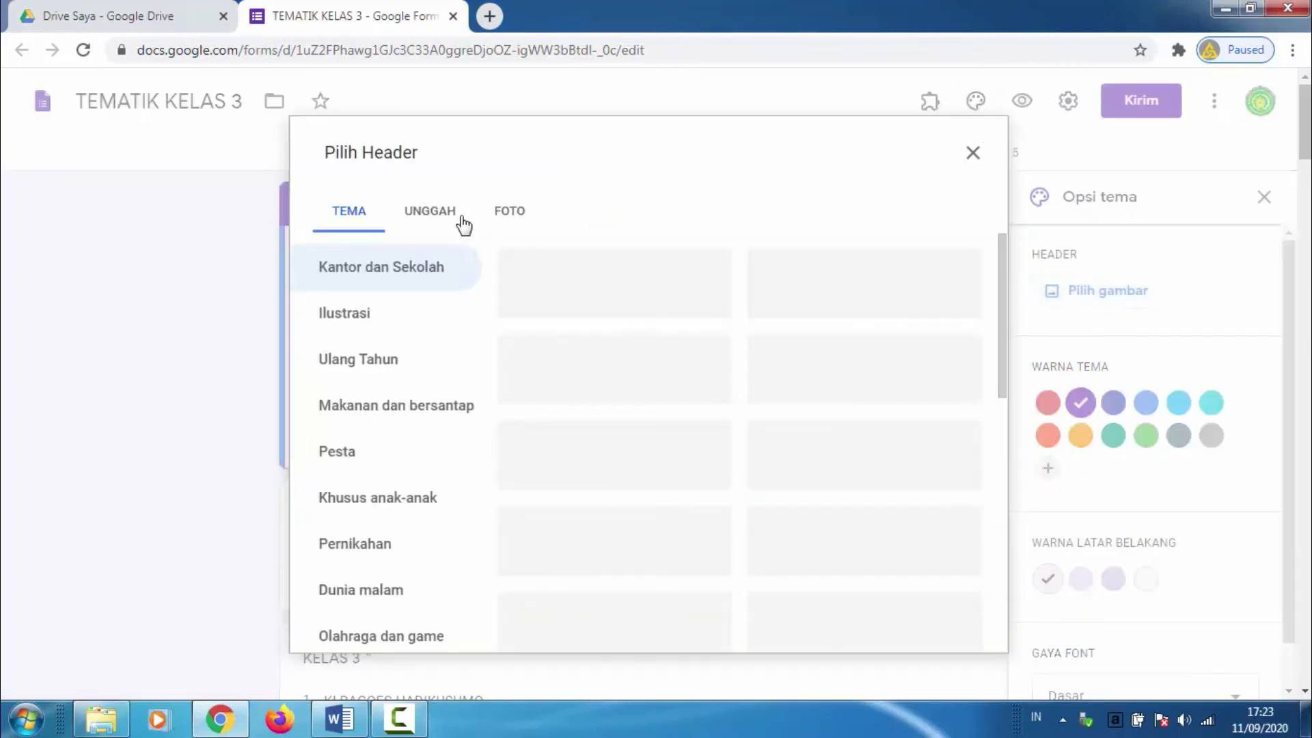
left_click(430, 213)
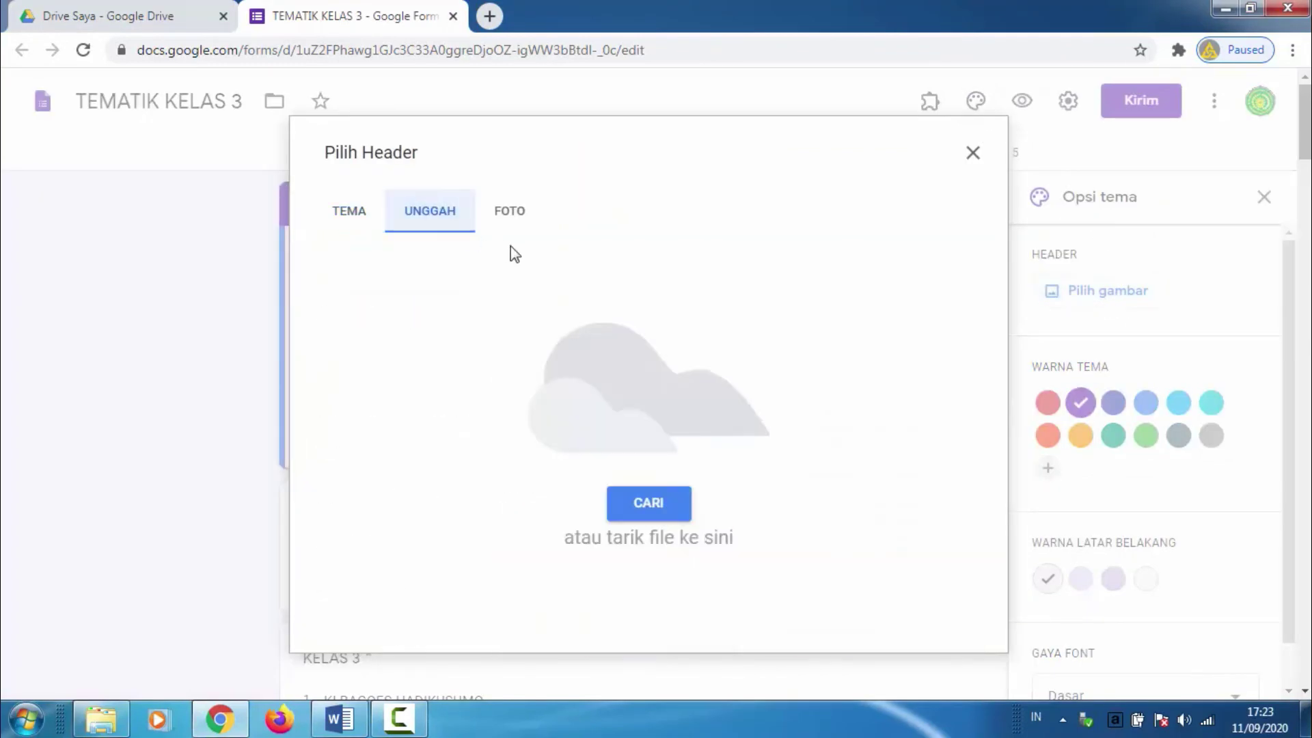
left_click(633, 520)
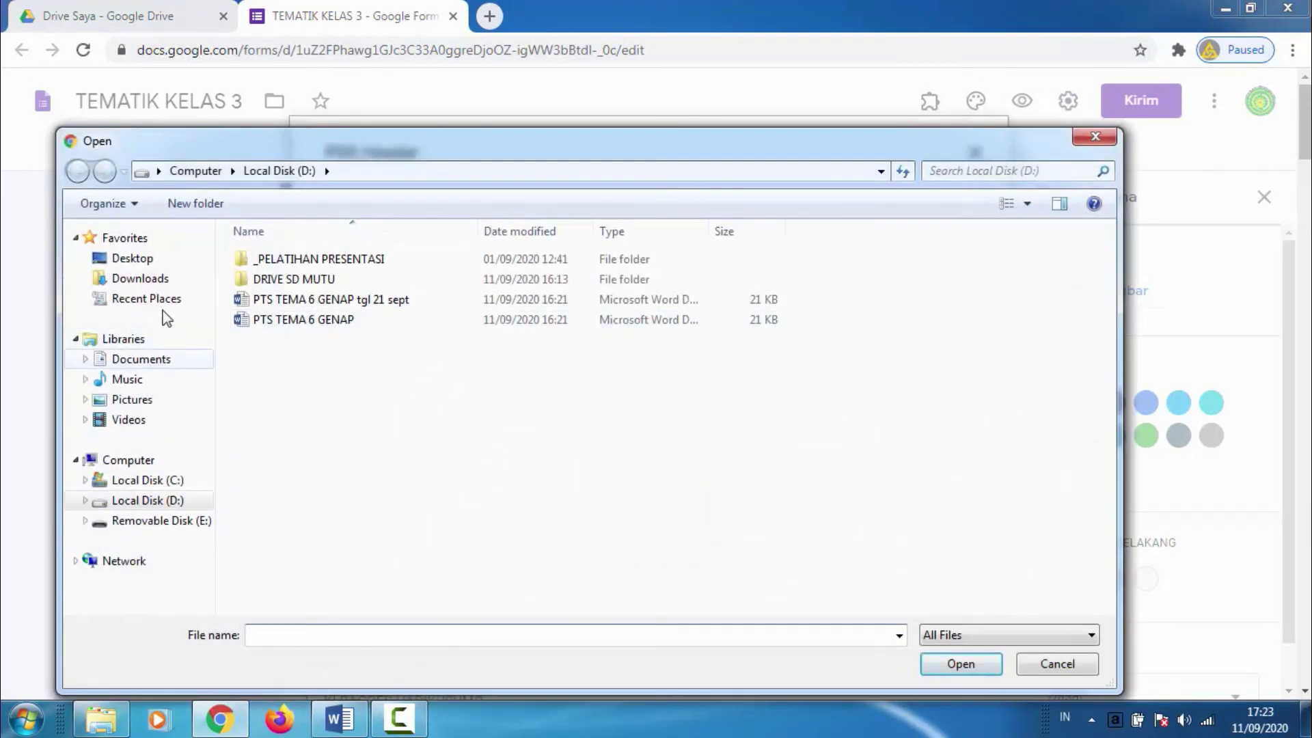
left_click(164, 281)
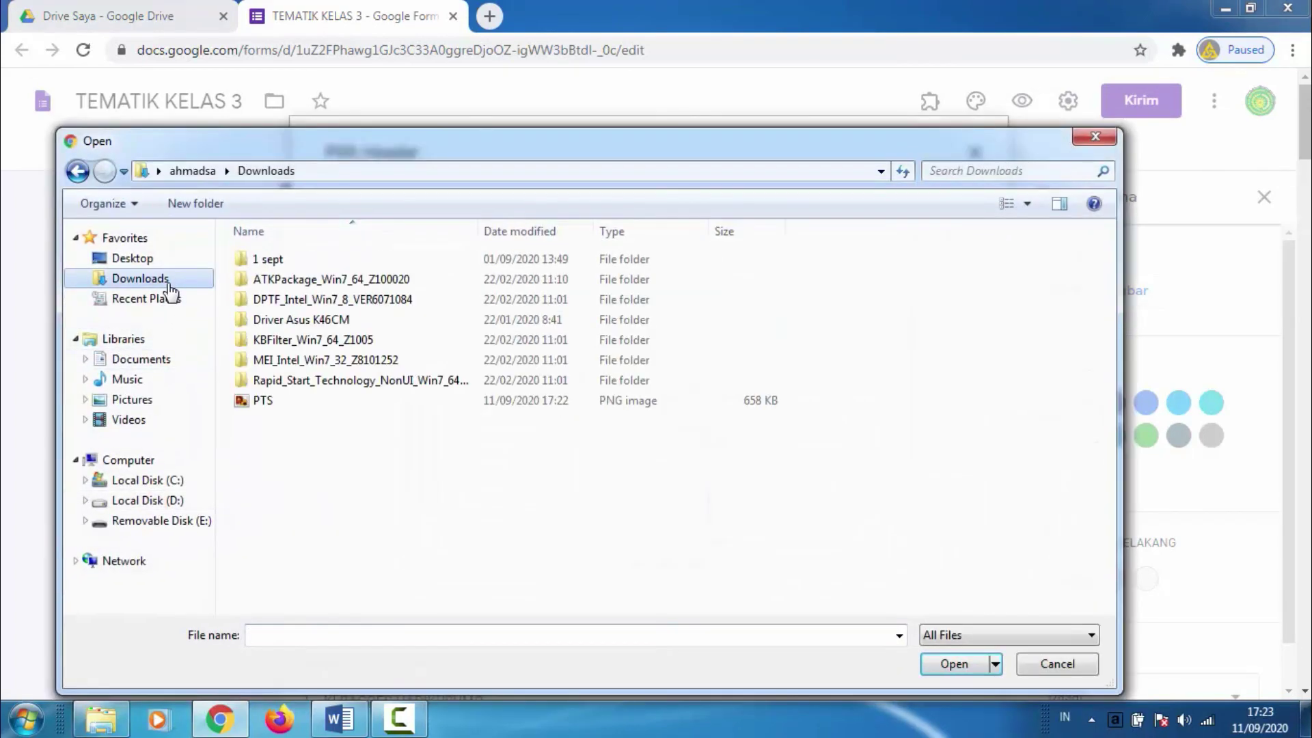
double_click(260, 403)
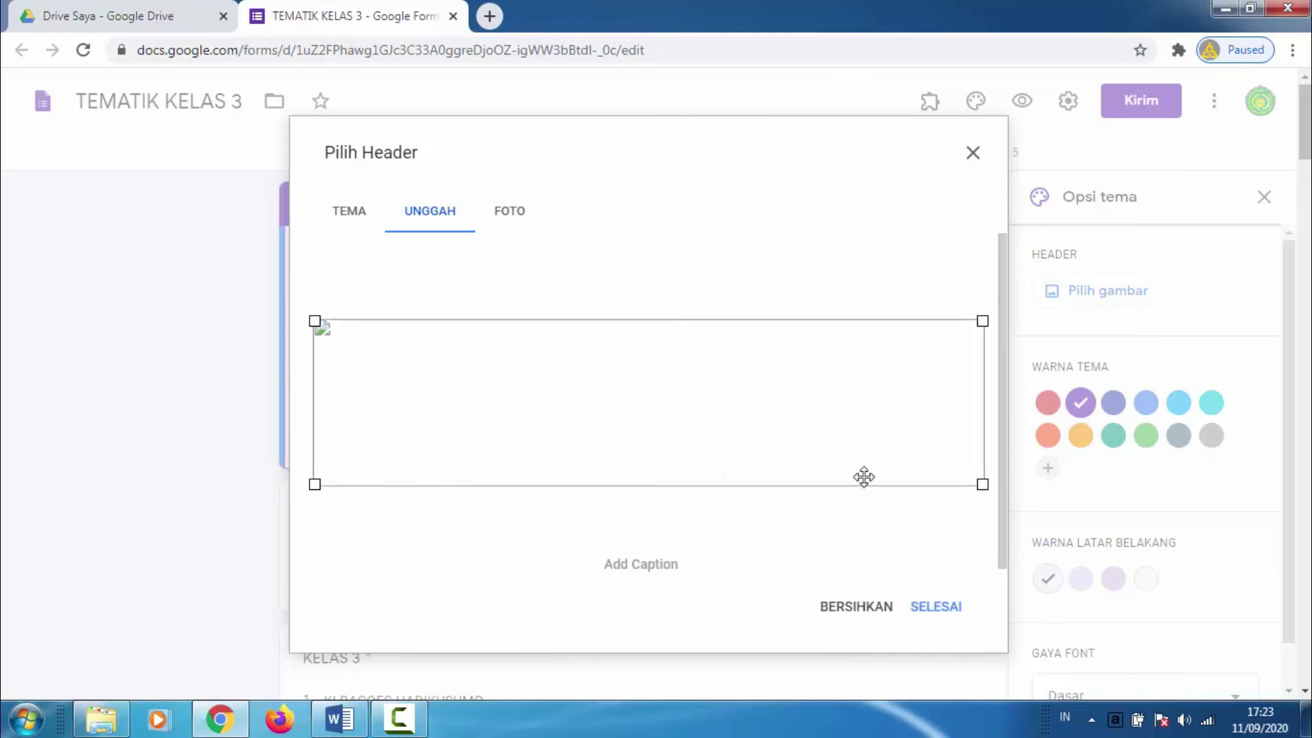
left_click(928, 606)
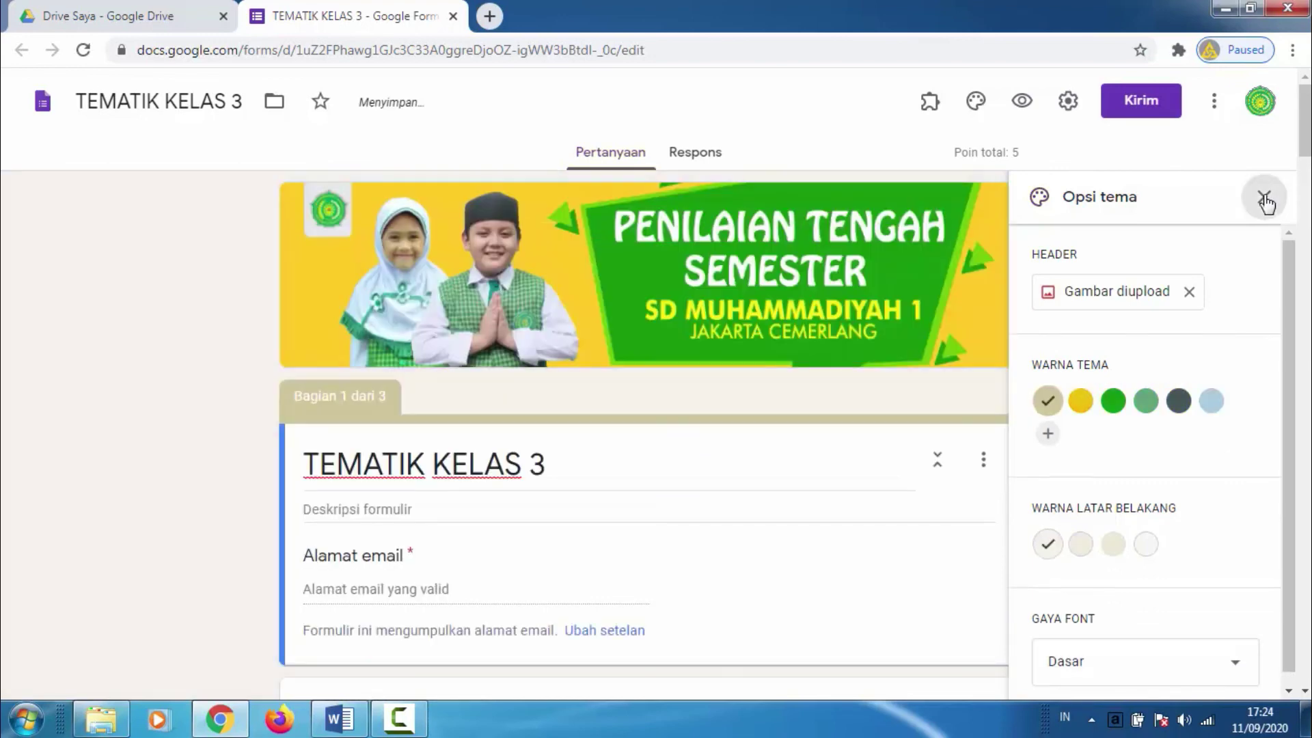
left_click(1265, 197)
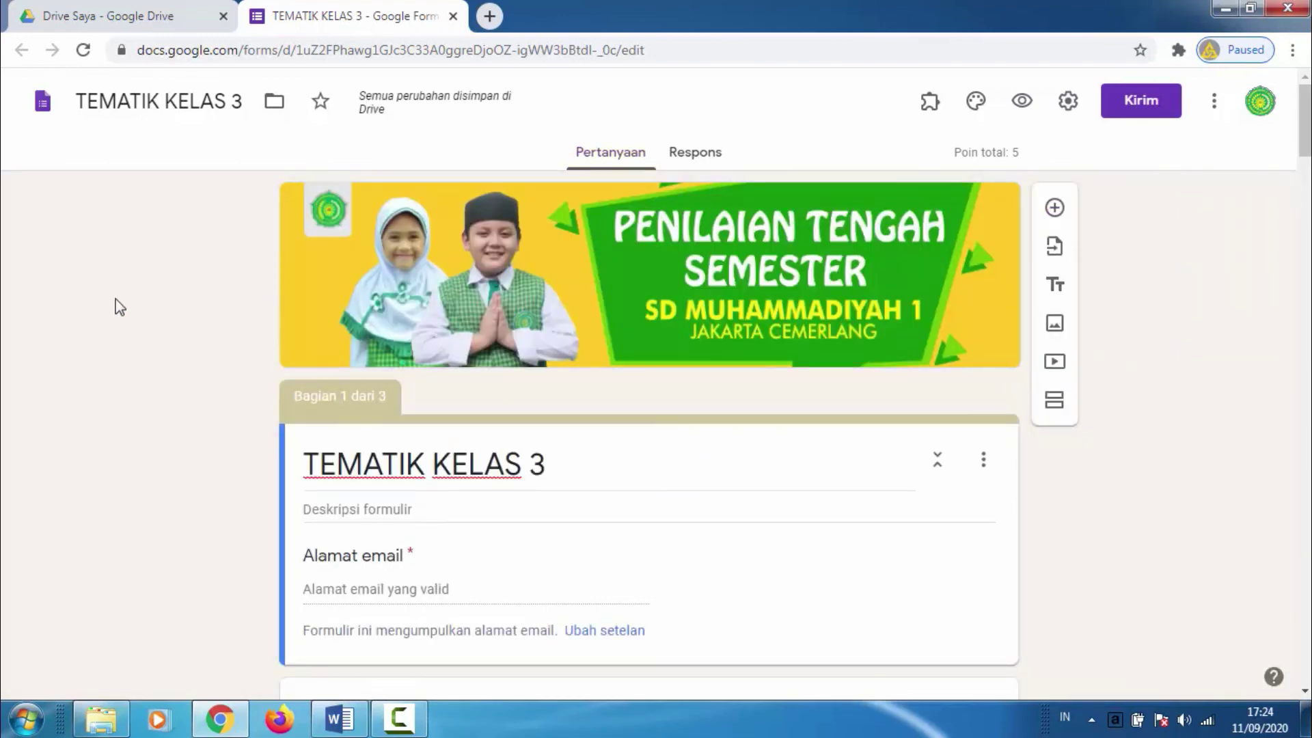
Preview the form as respondents see it and look over the header and identity questions
left_click(1023, 103)
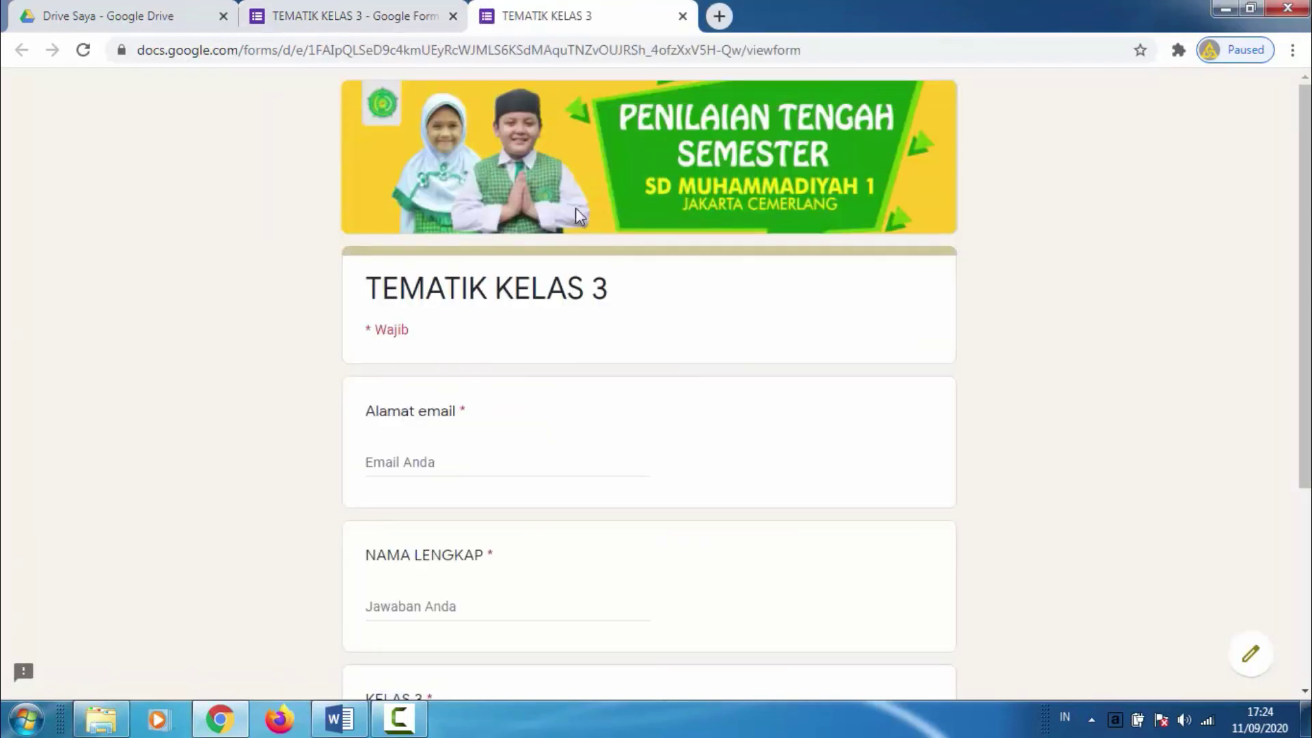
scroll(1272, 375, "down", 5)
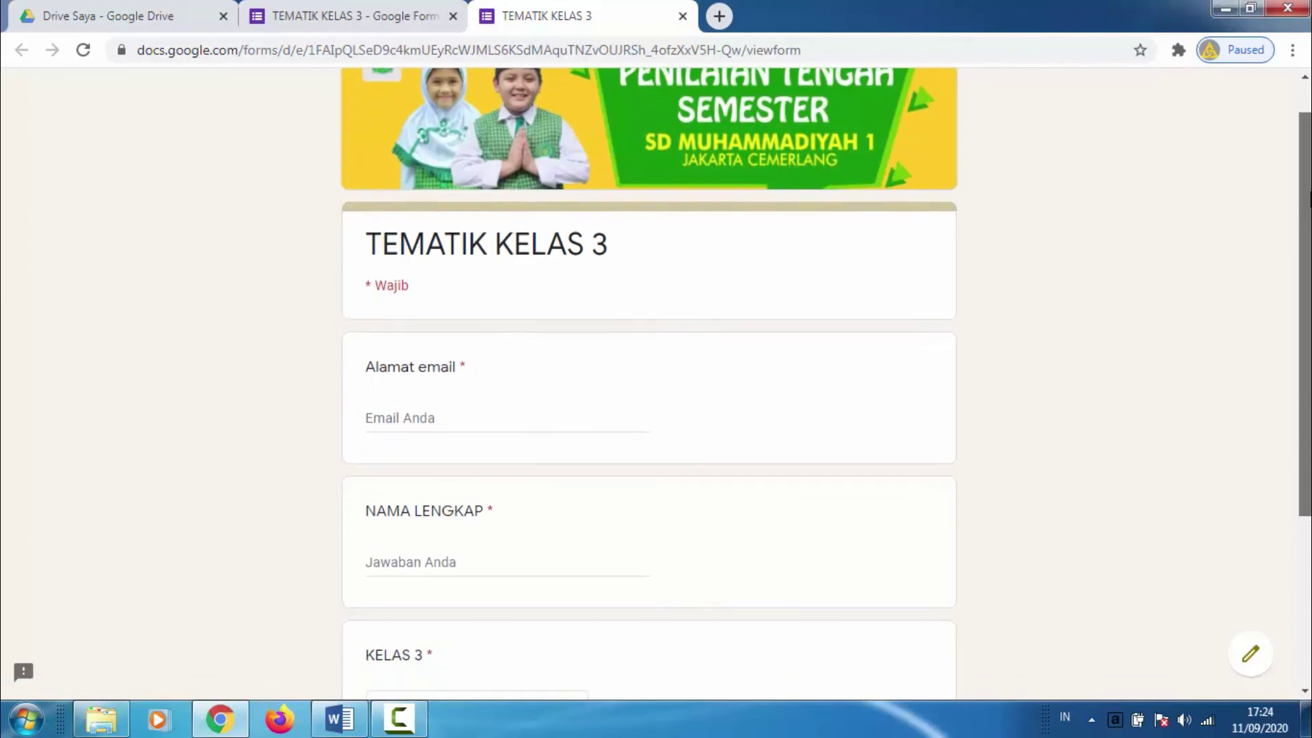
scroll(1292, 307, "up", 2)
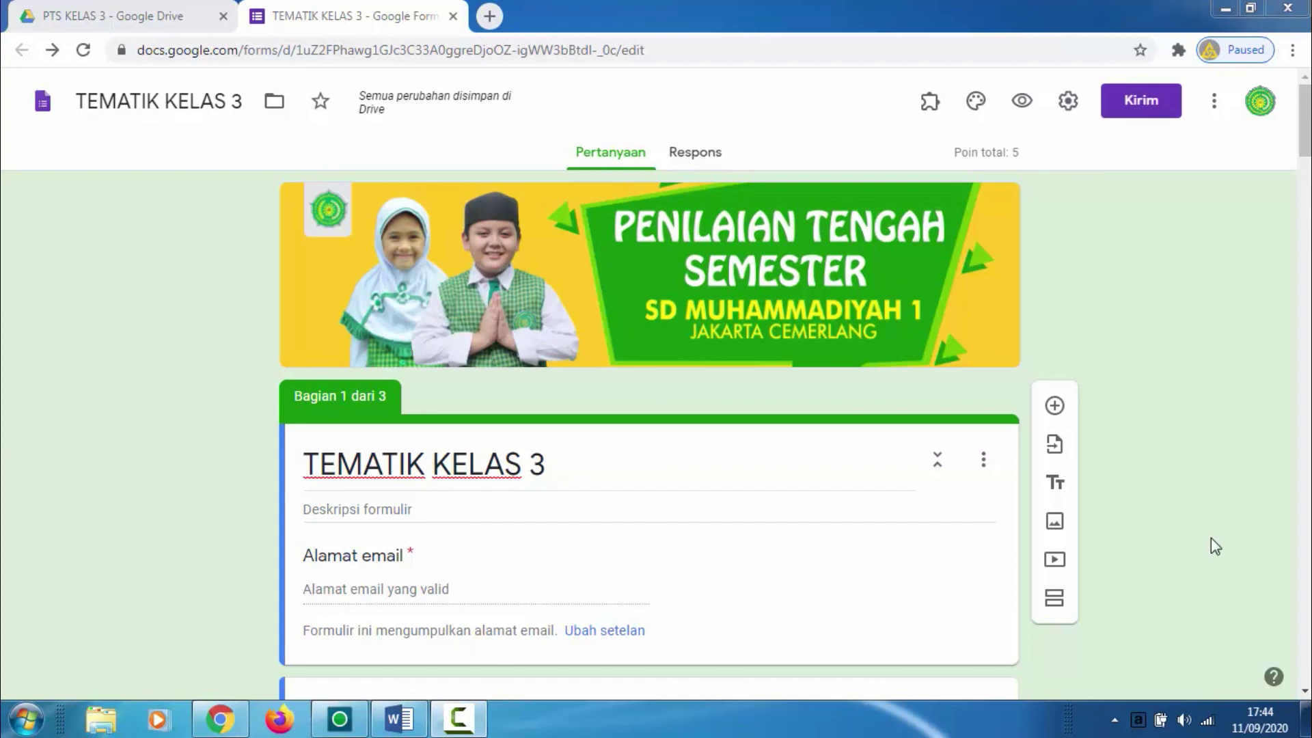
Generate a shortened link for sharing the form, copy it, and close the sending dialog
left_click(1129, 104)
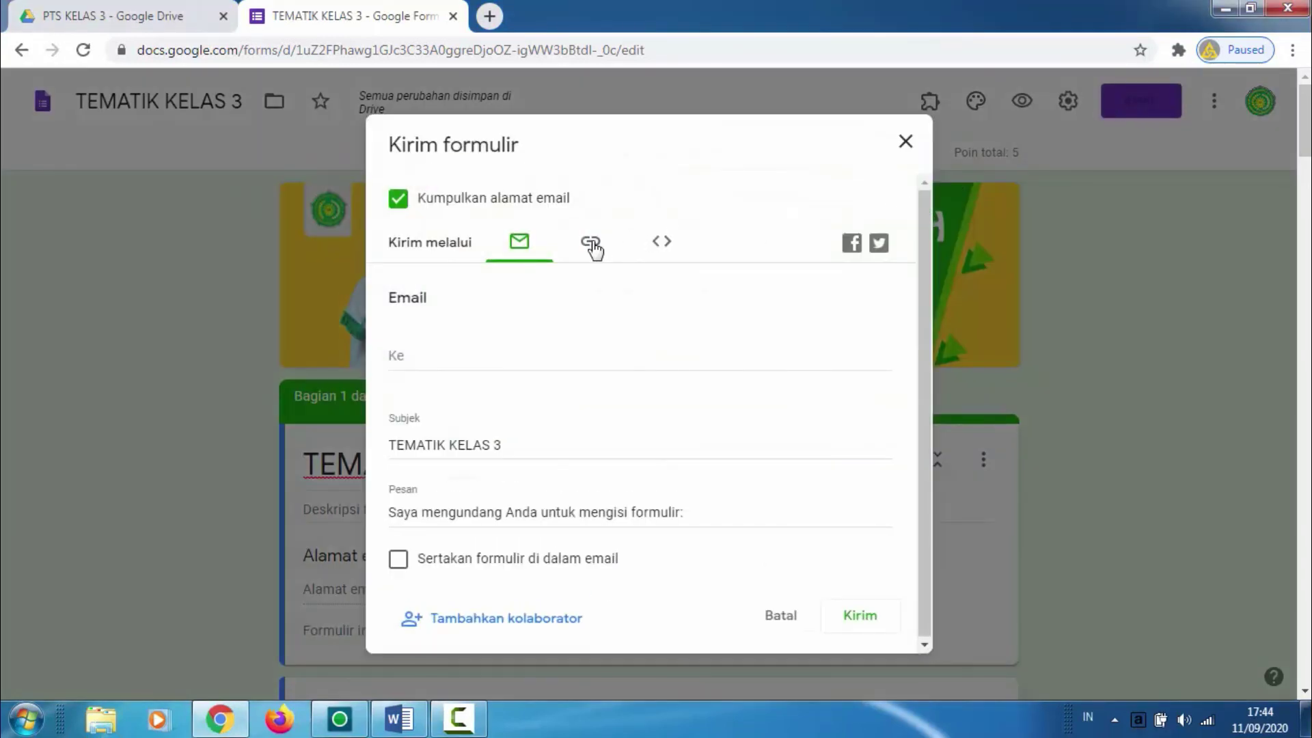
left_click(592, 245)
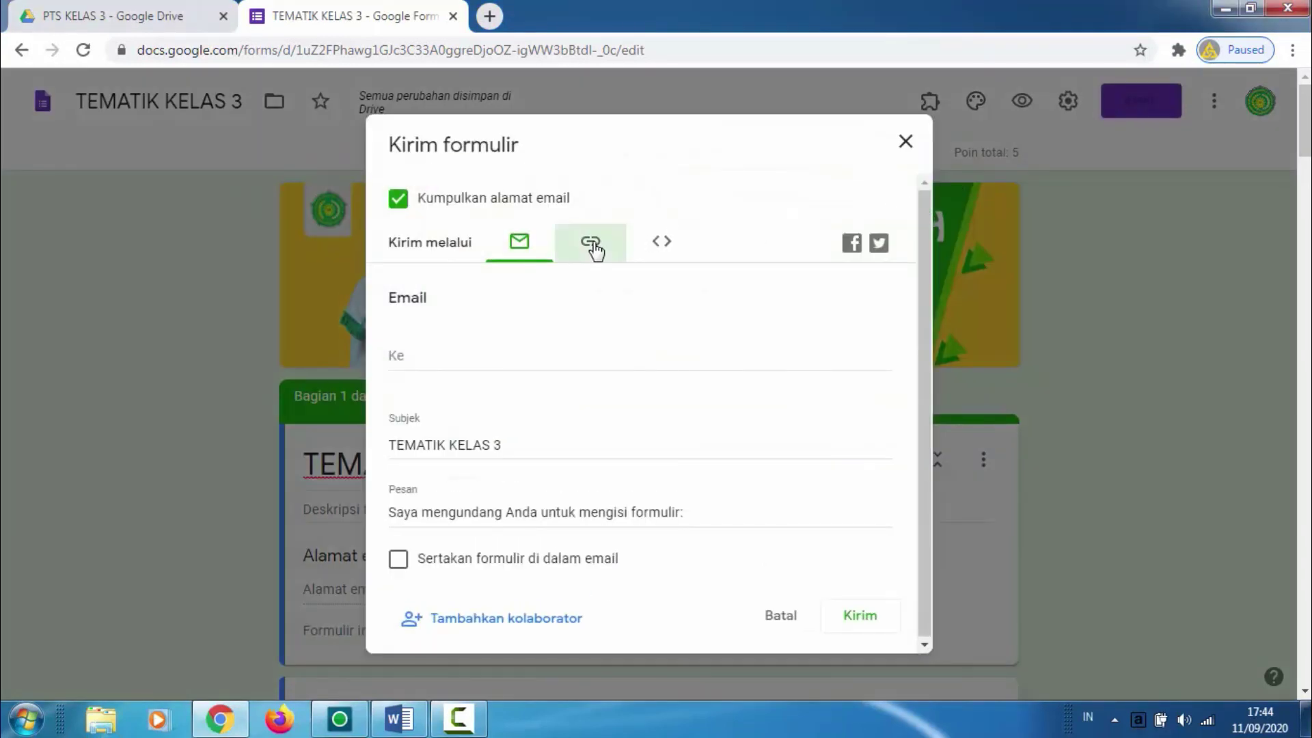
left_click(398, 368)
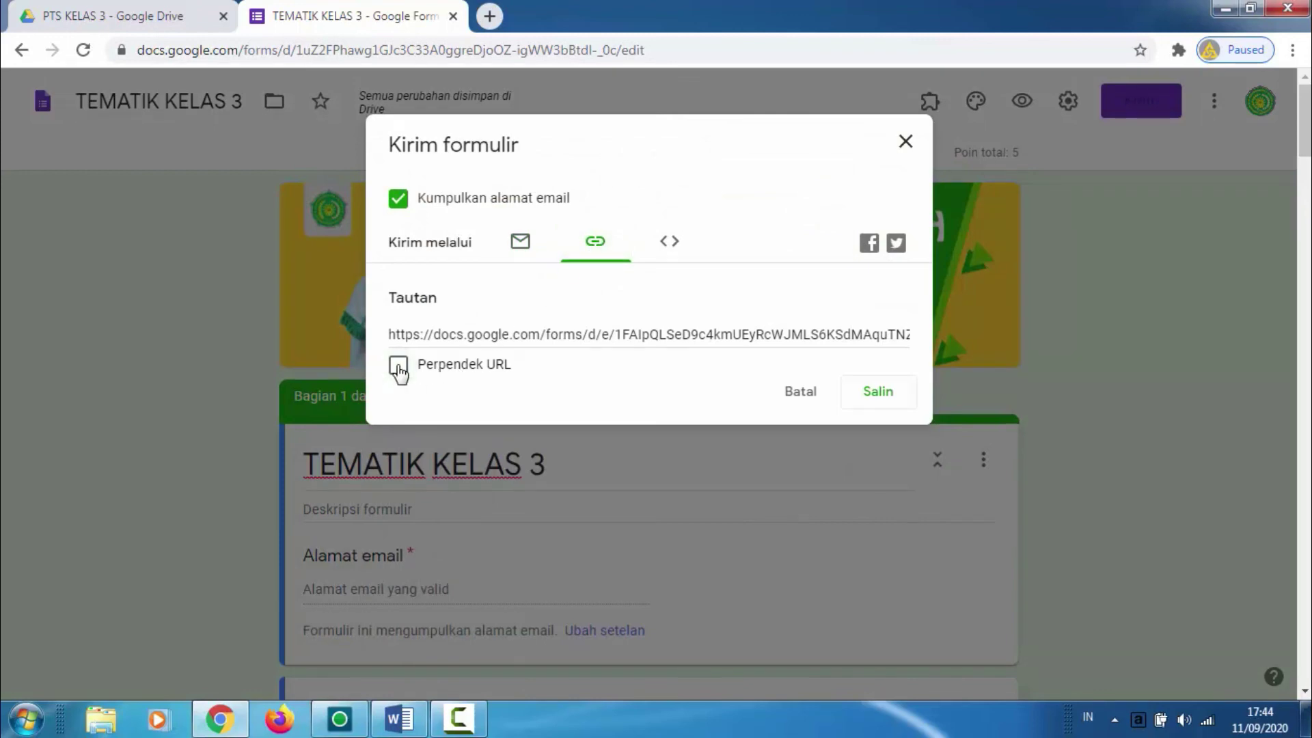
left_click(888, 387)
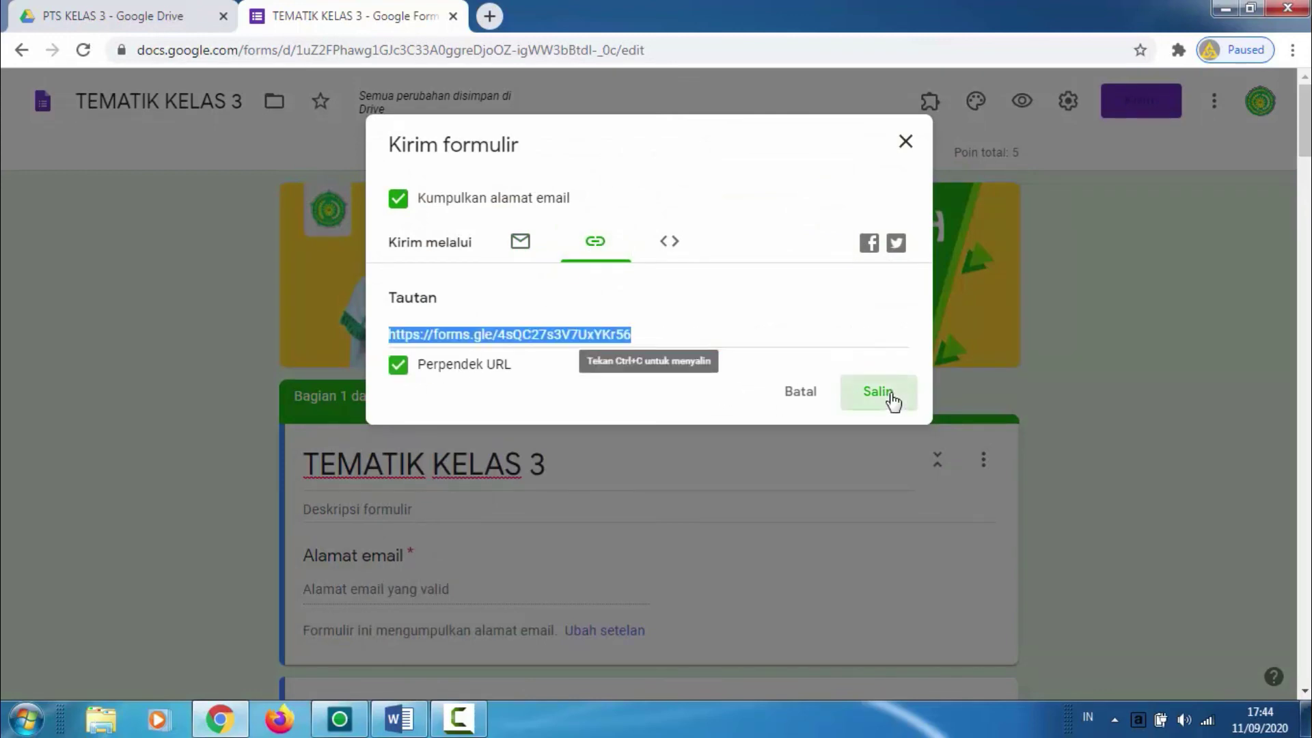
left_click(912, 147)
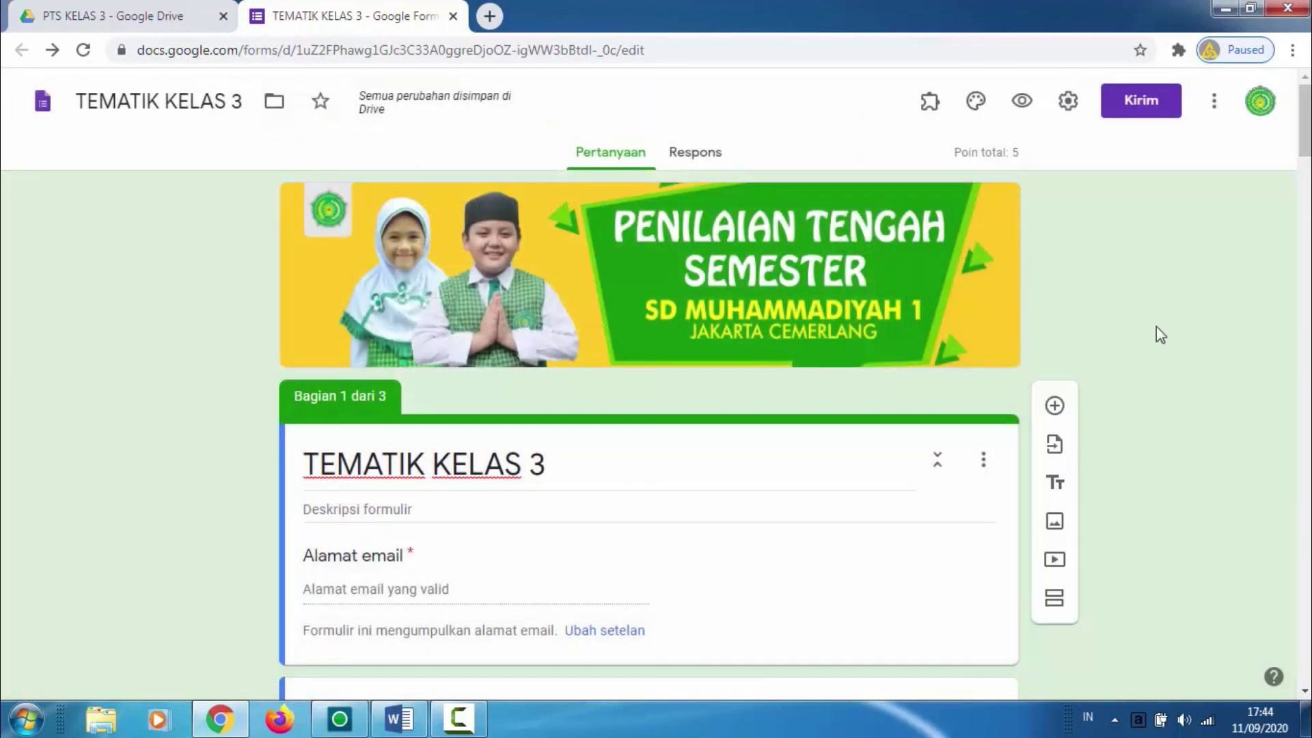